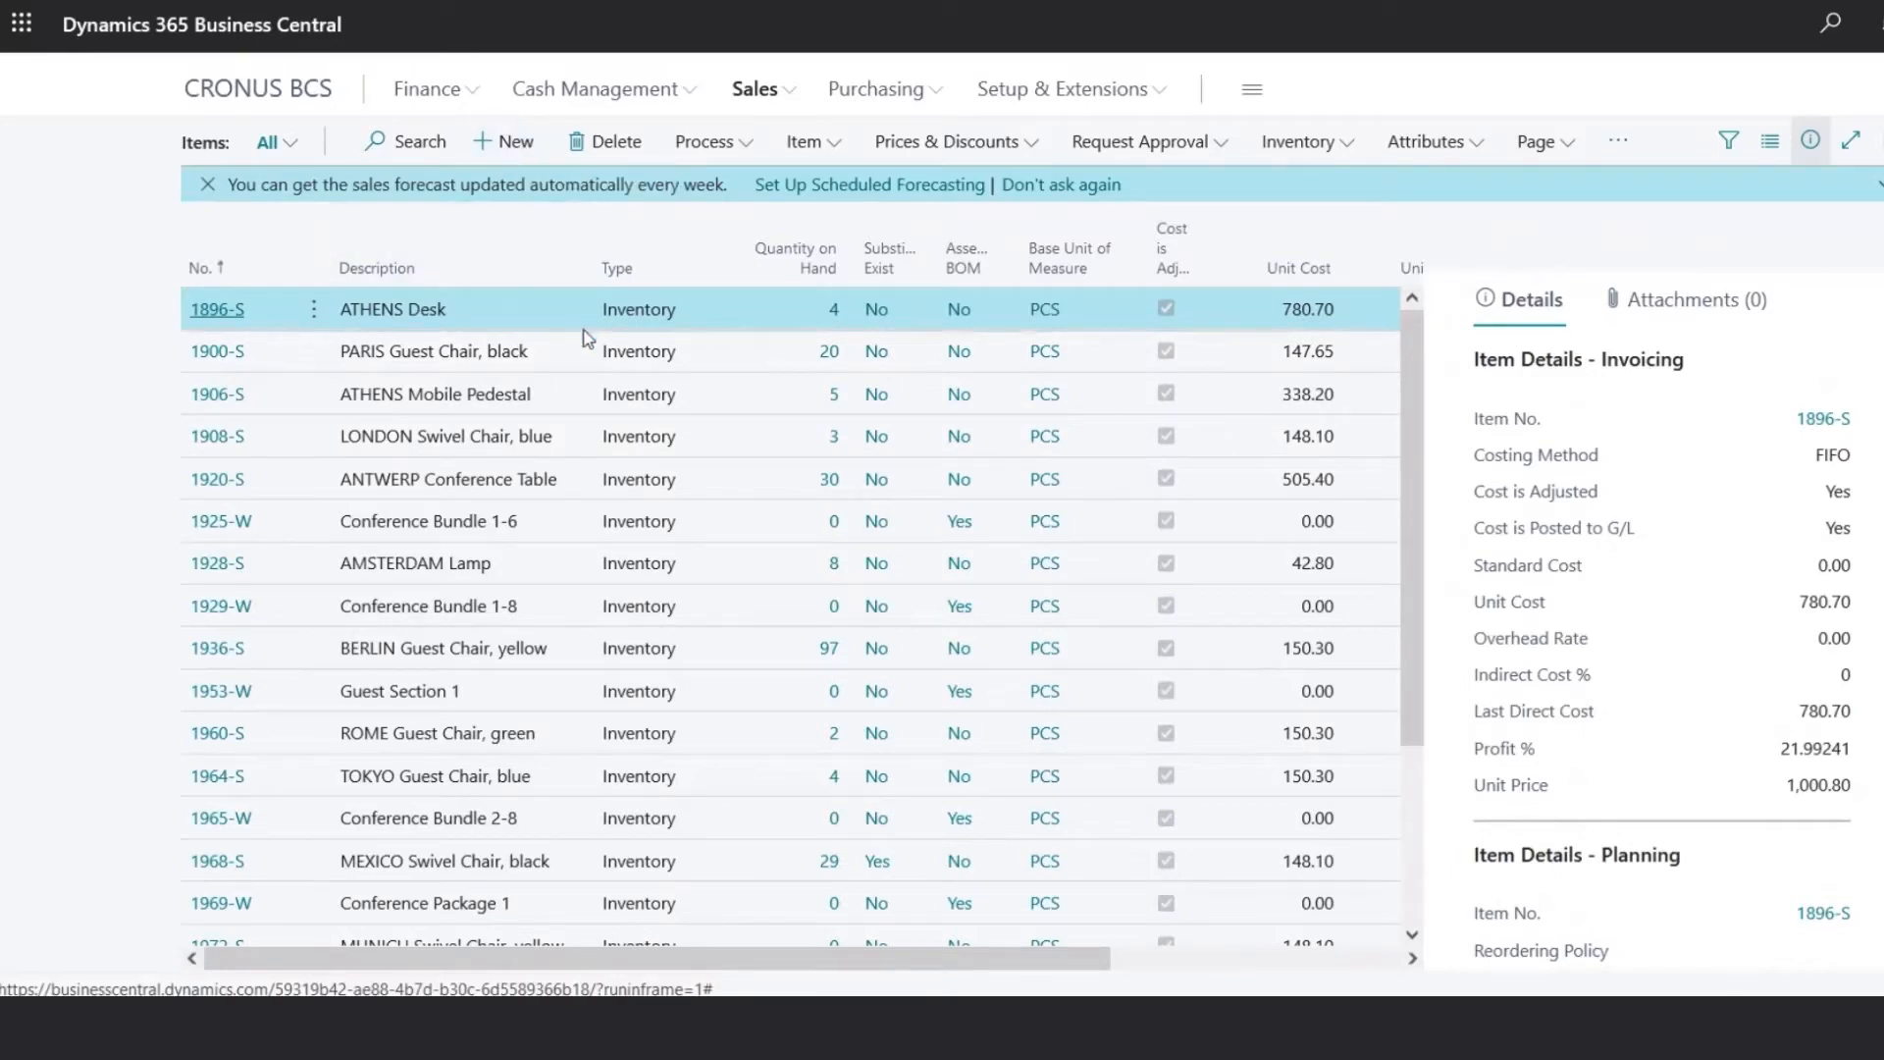
Open the item card for 65-SMARTTV and examine the available choices for its Type and Base Unit of Measure.
scroll(608, 417, "down", 3)
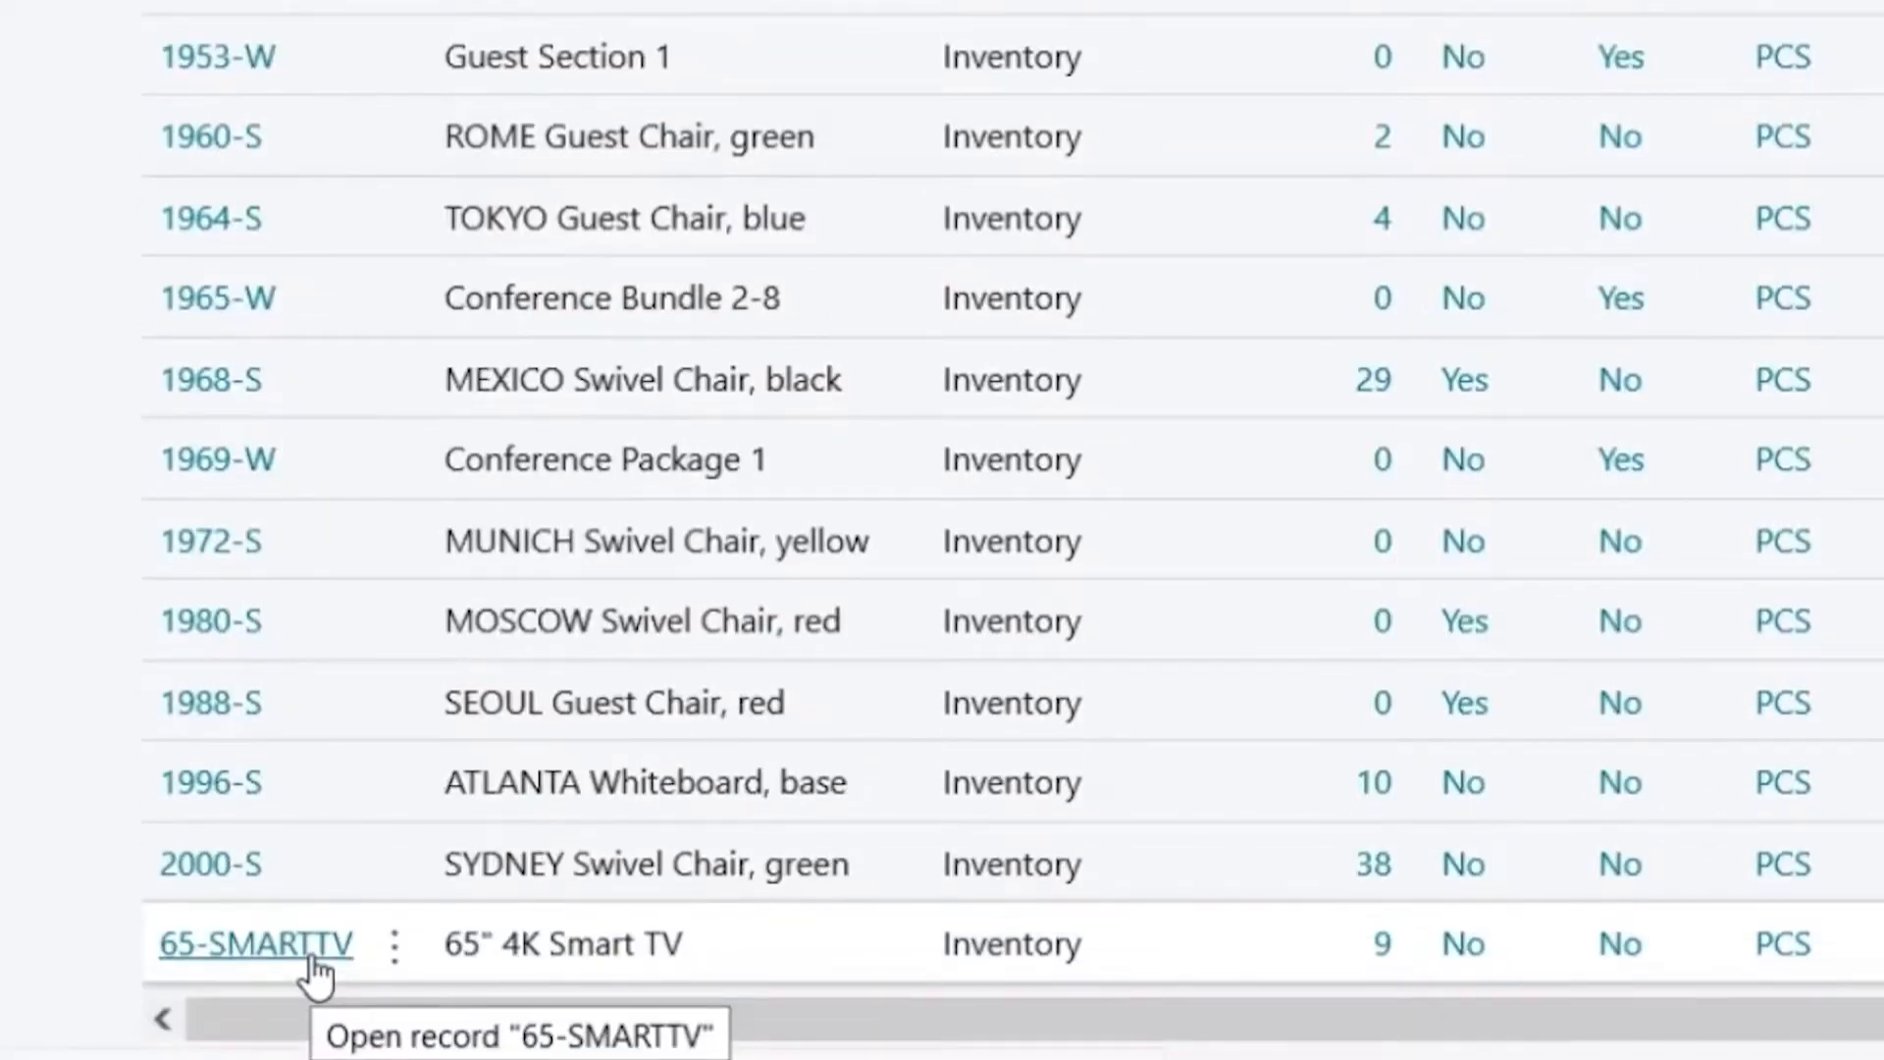
left_click(316, 971)
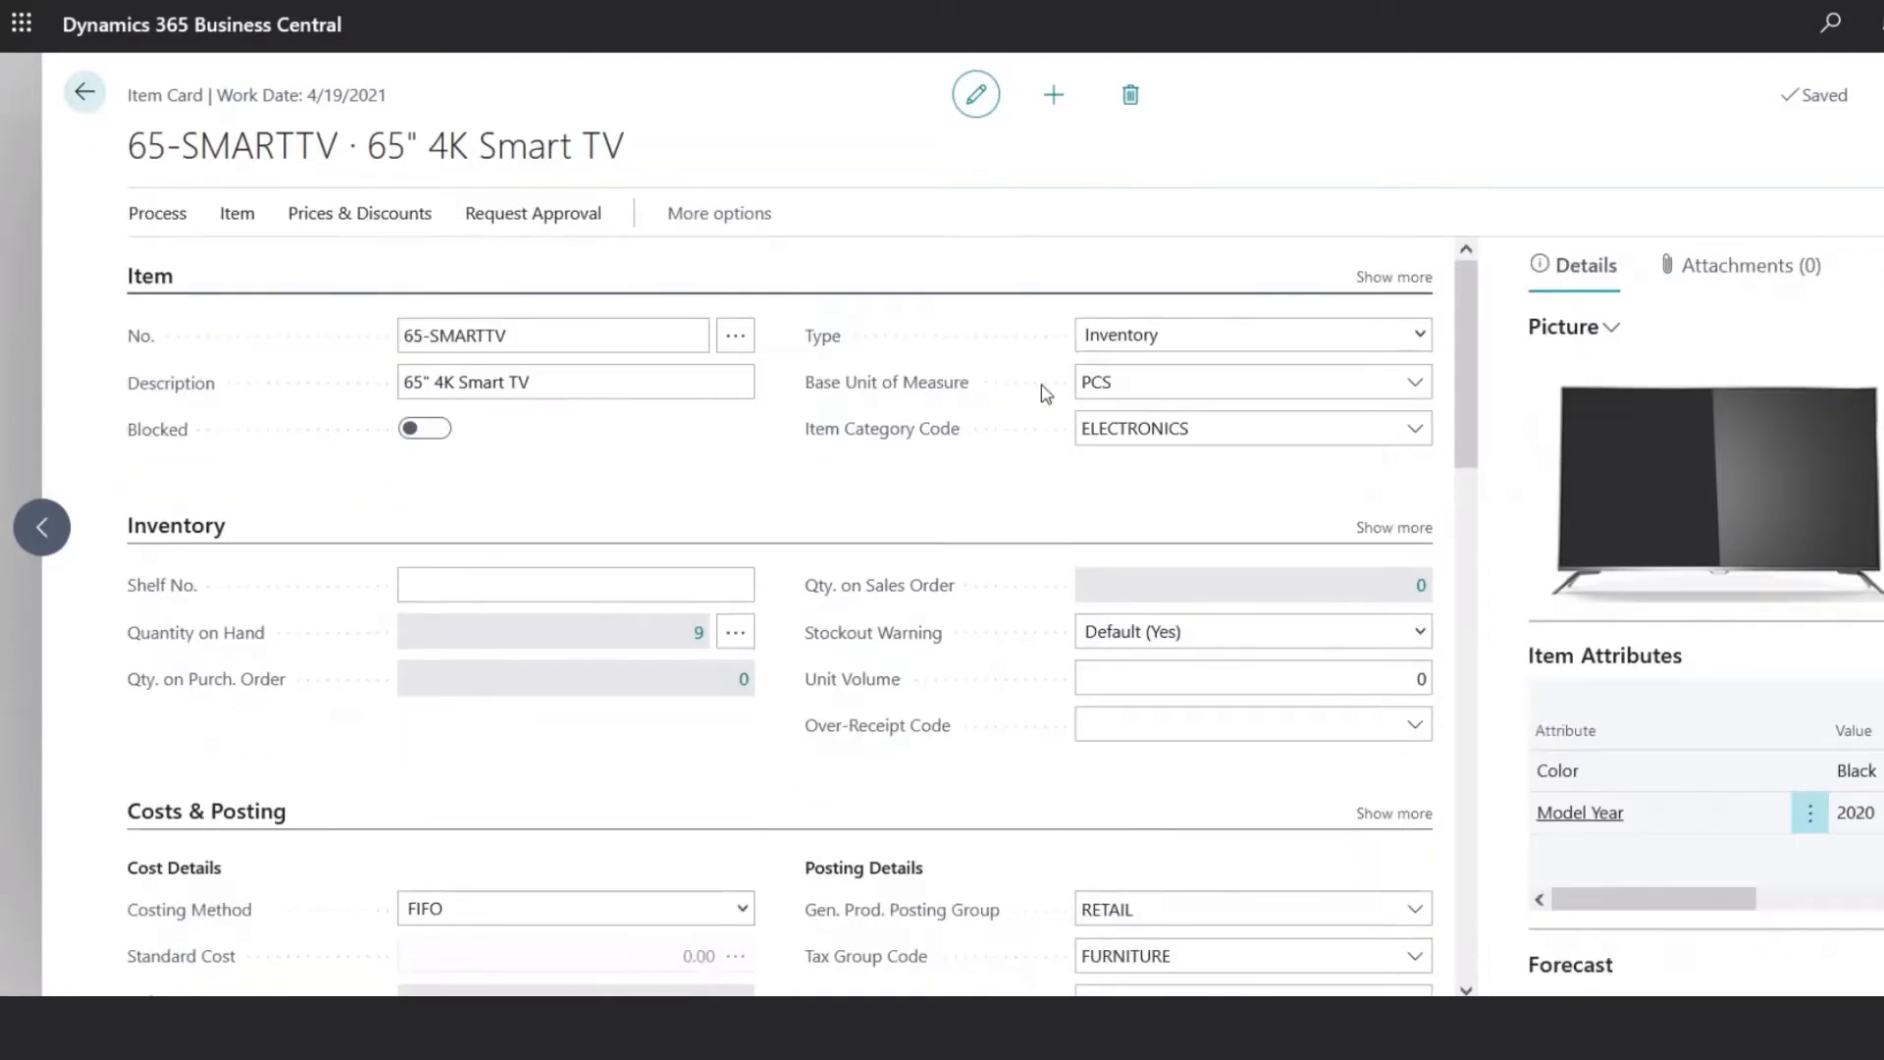
left_click(1113, 371)
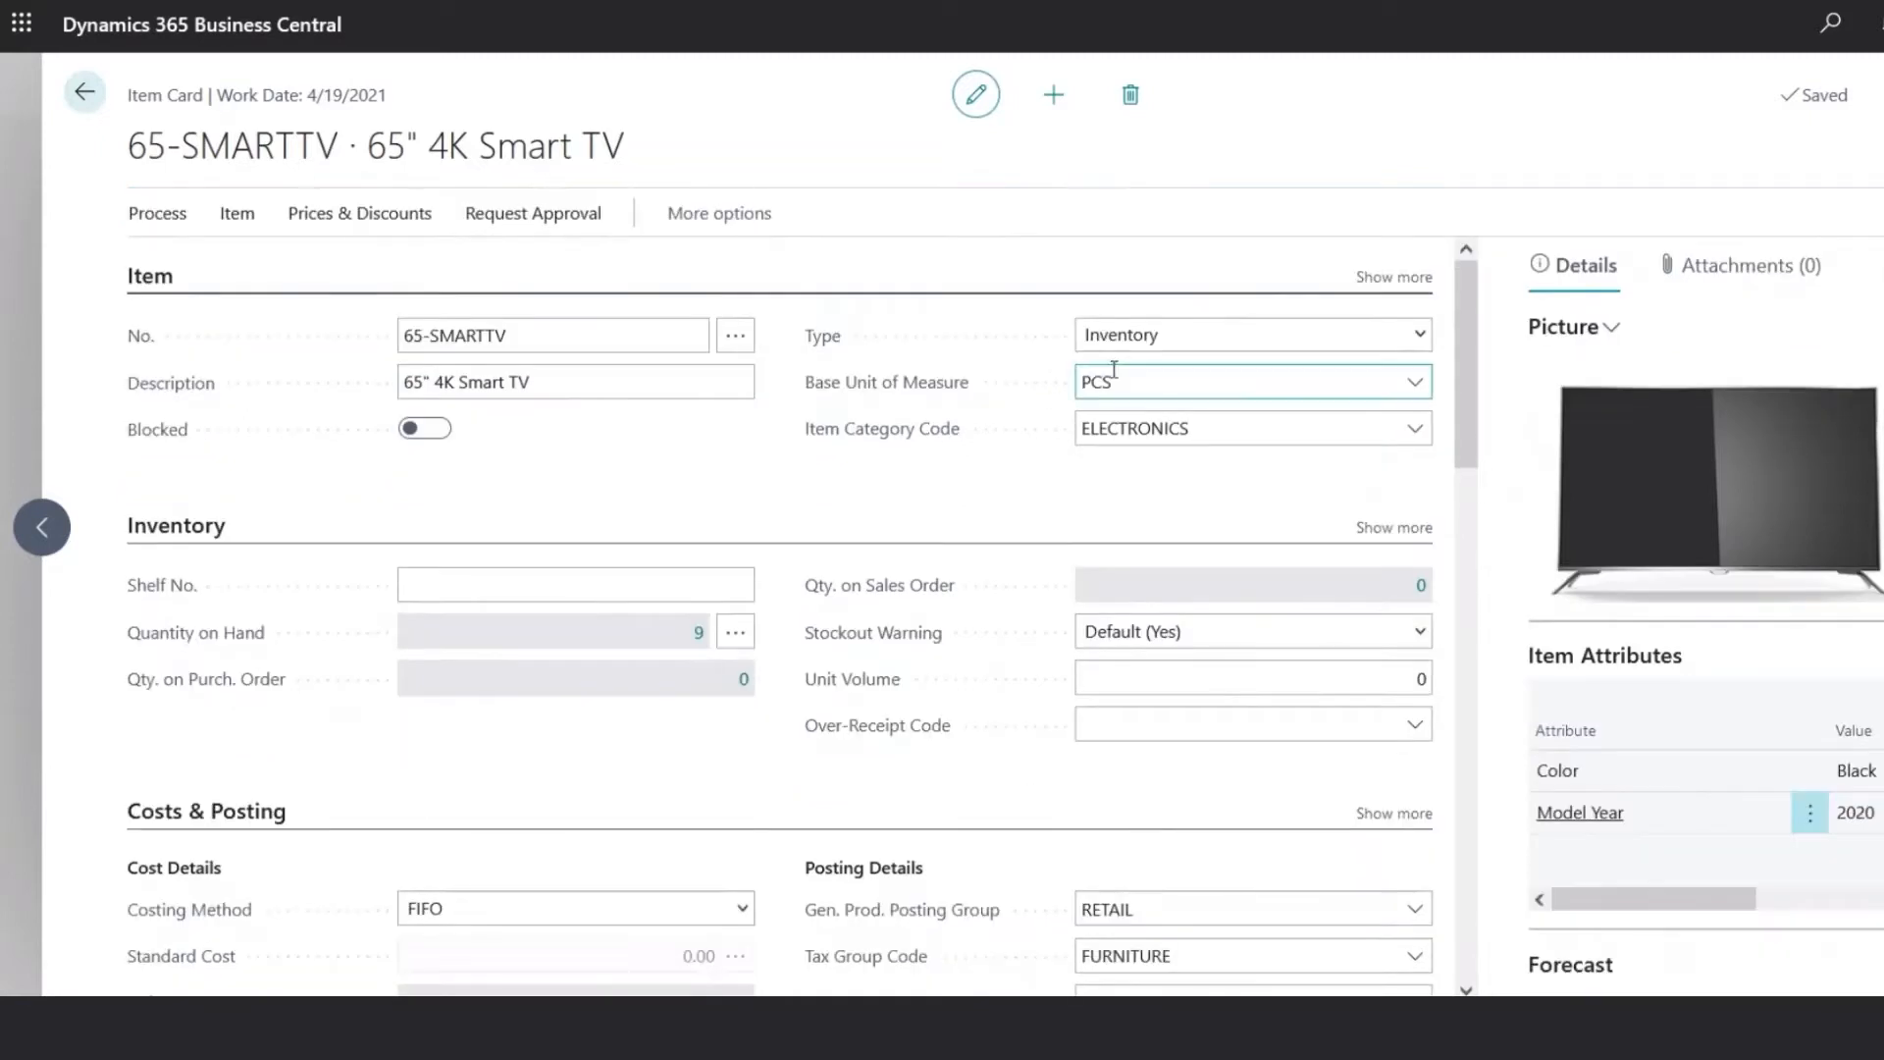
left_click(1277, 348)
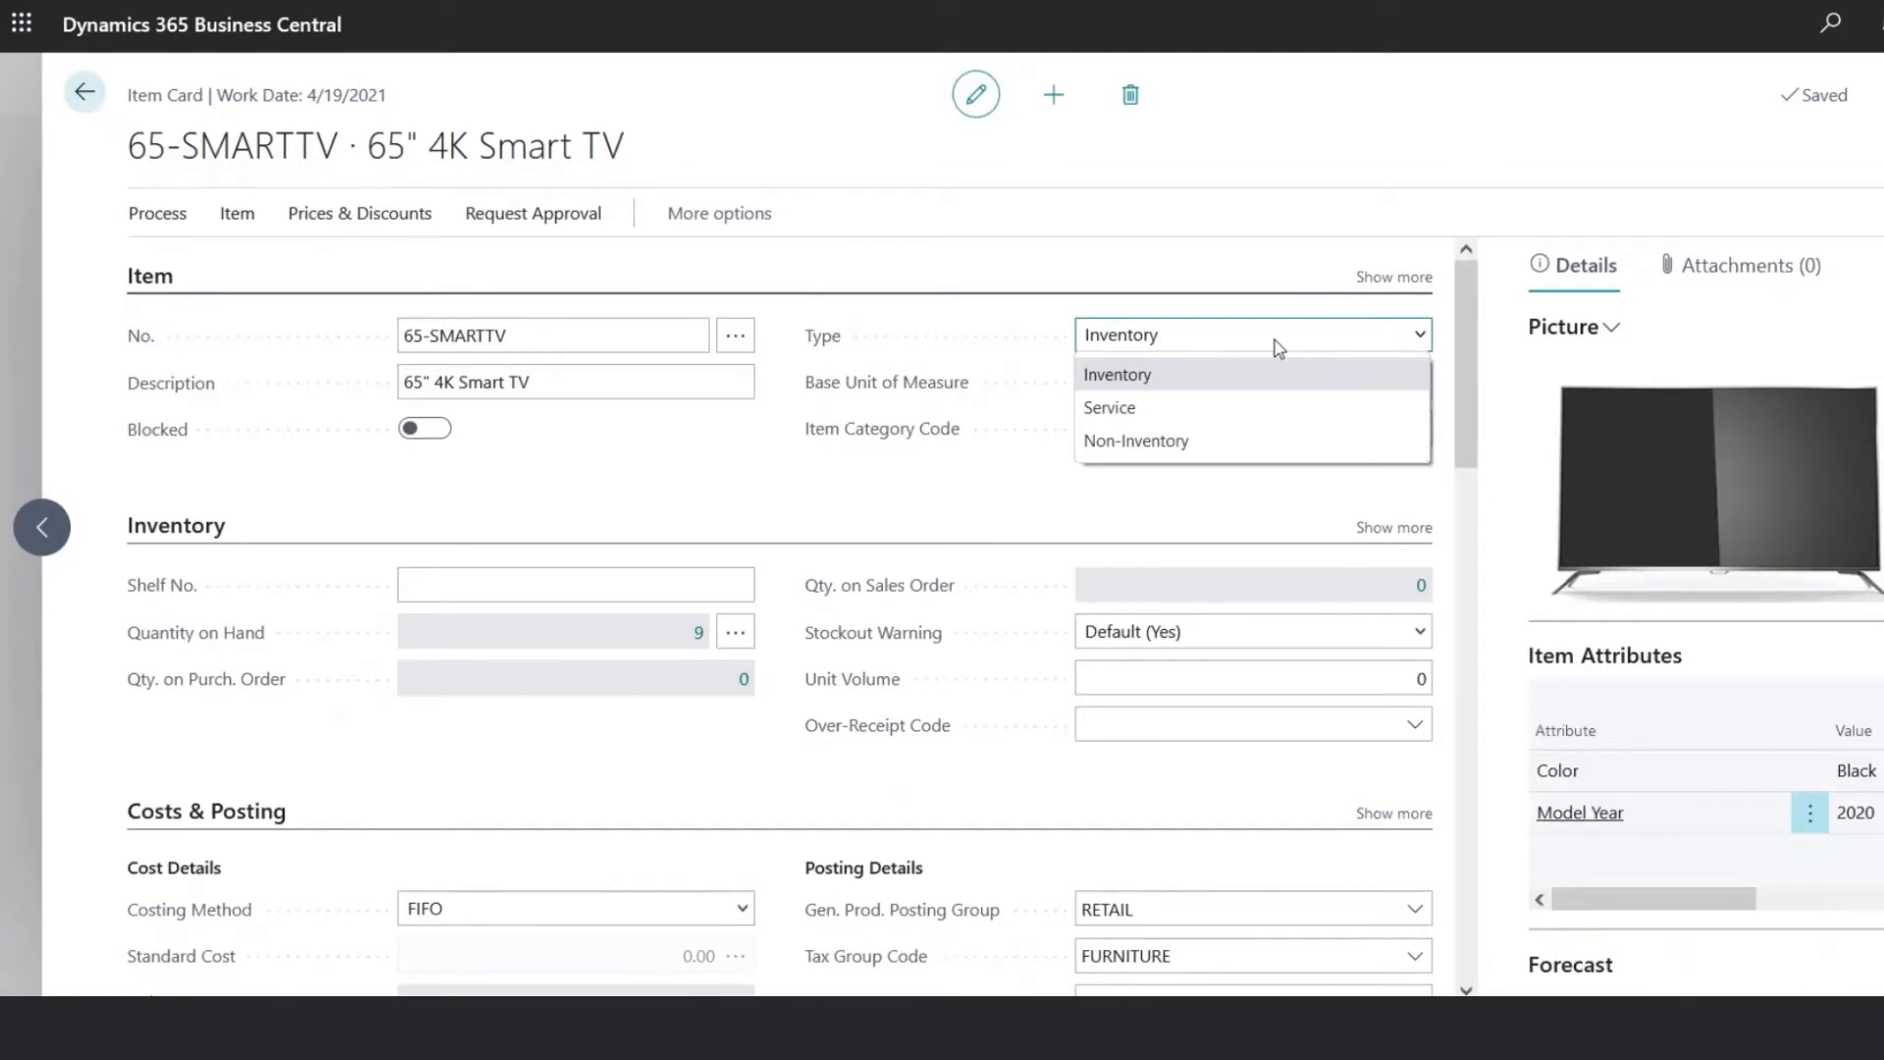
left_click(1260, 258)
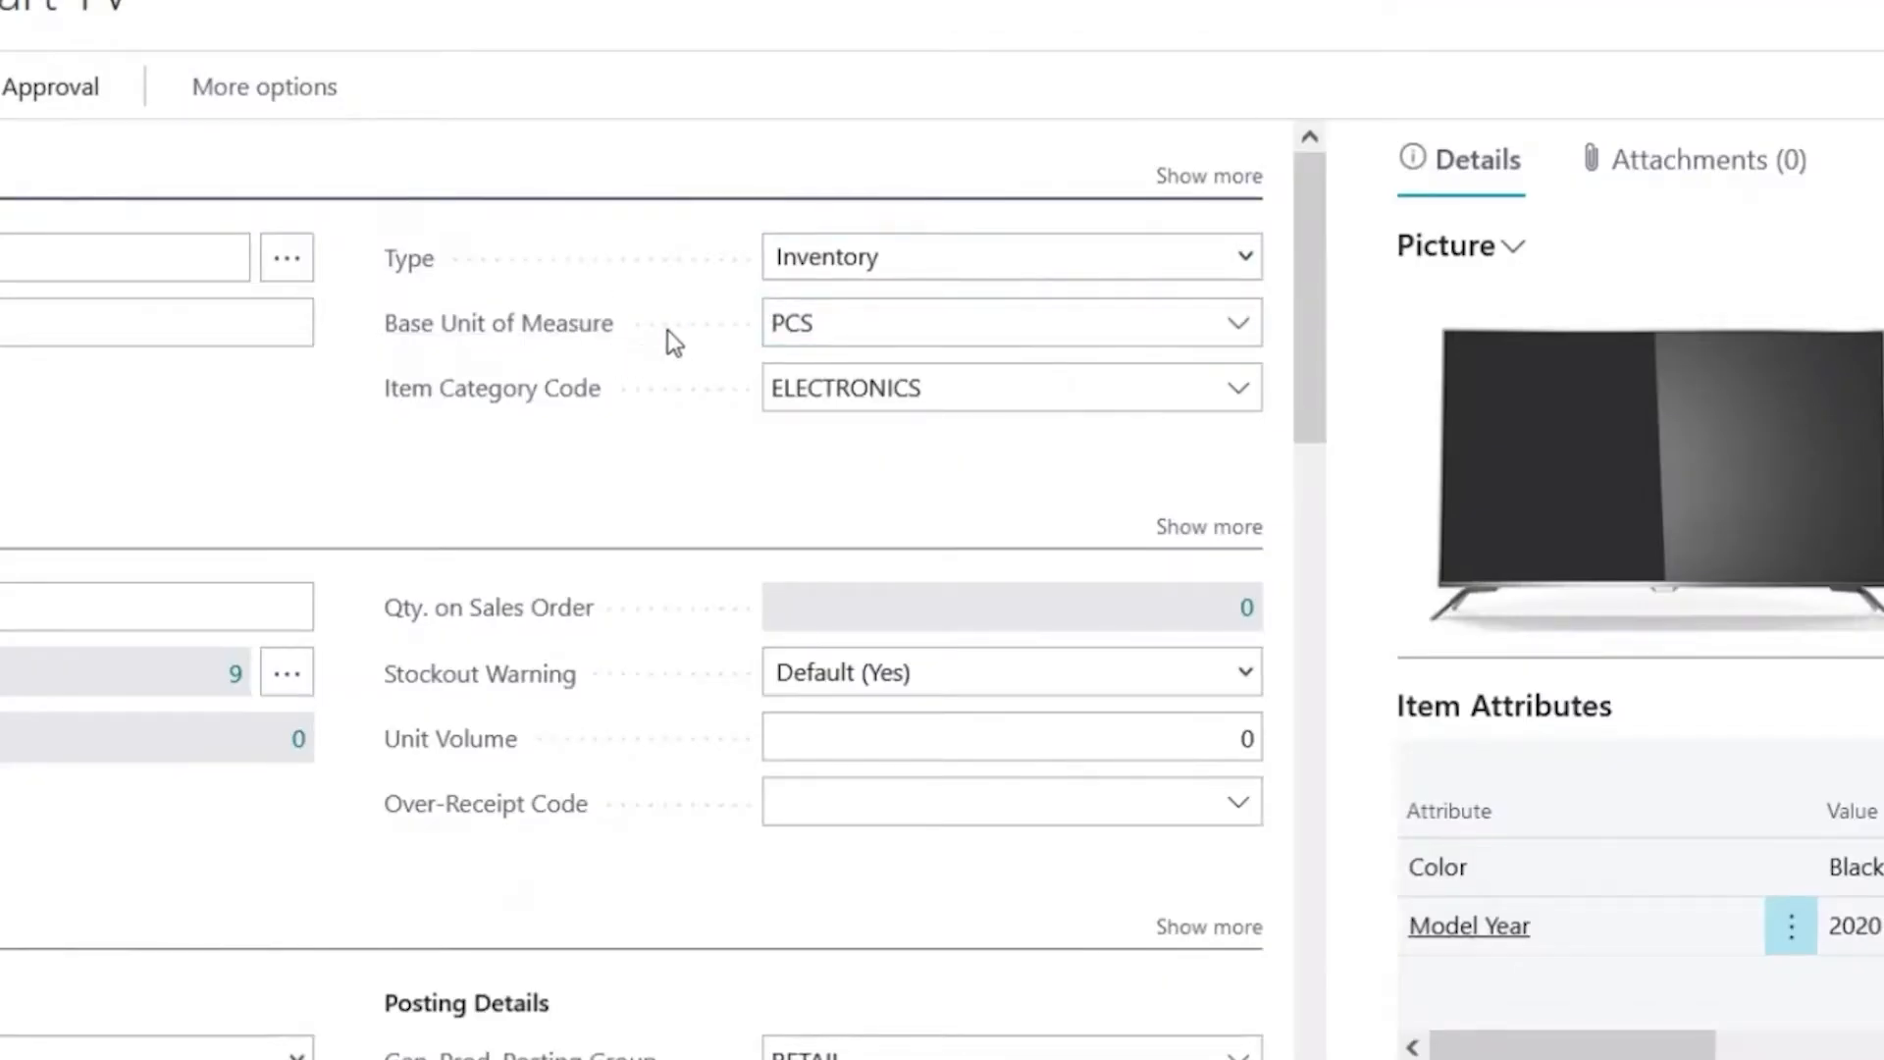
left_click(1237, 323)
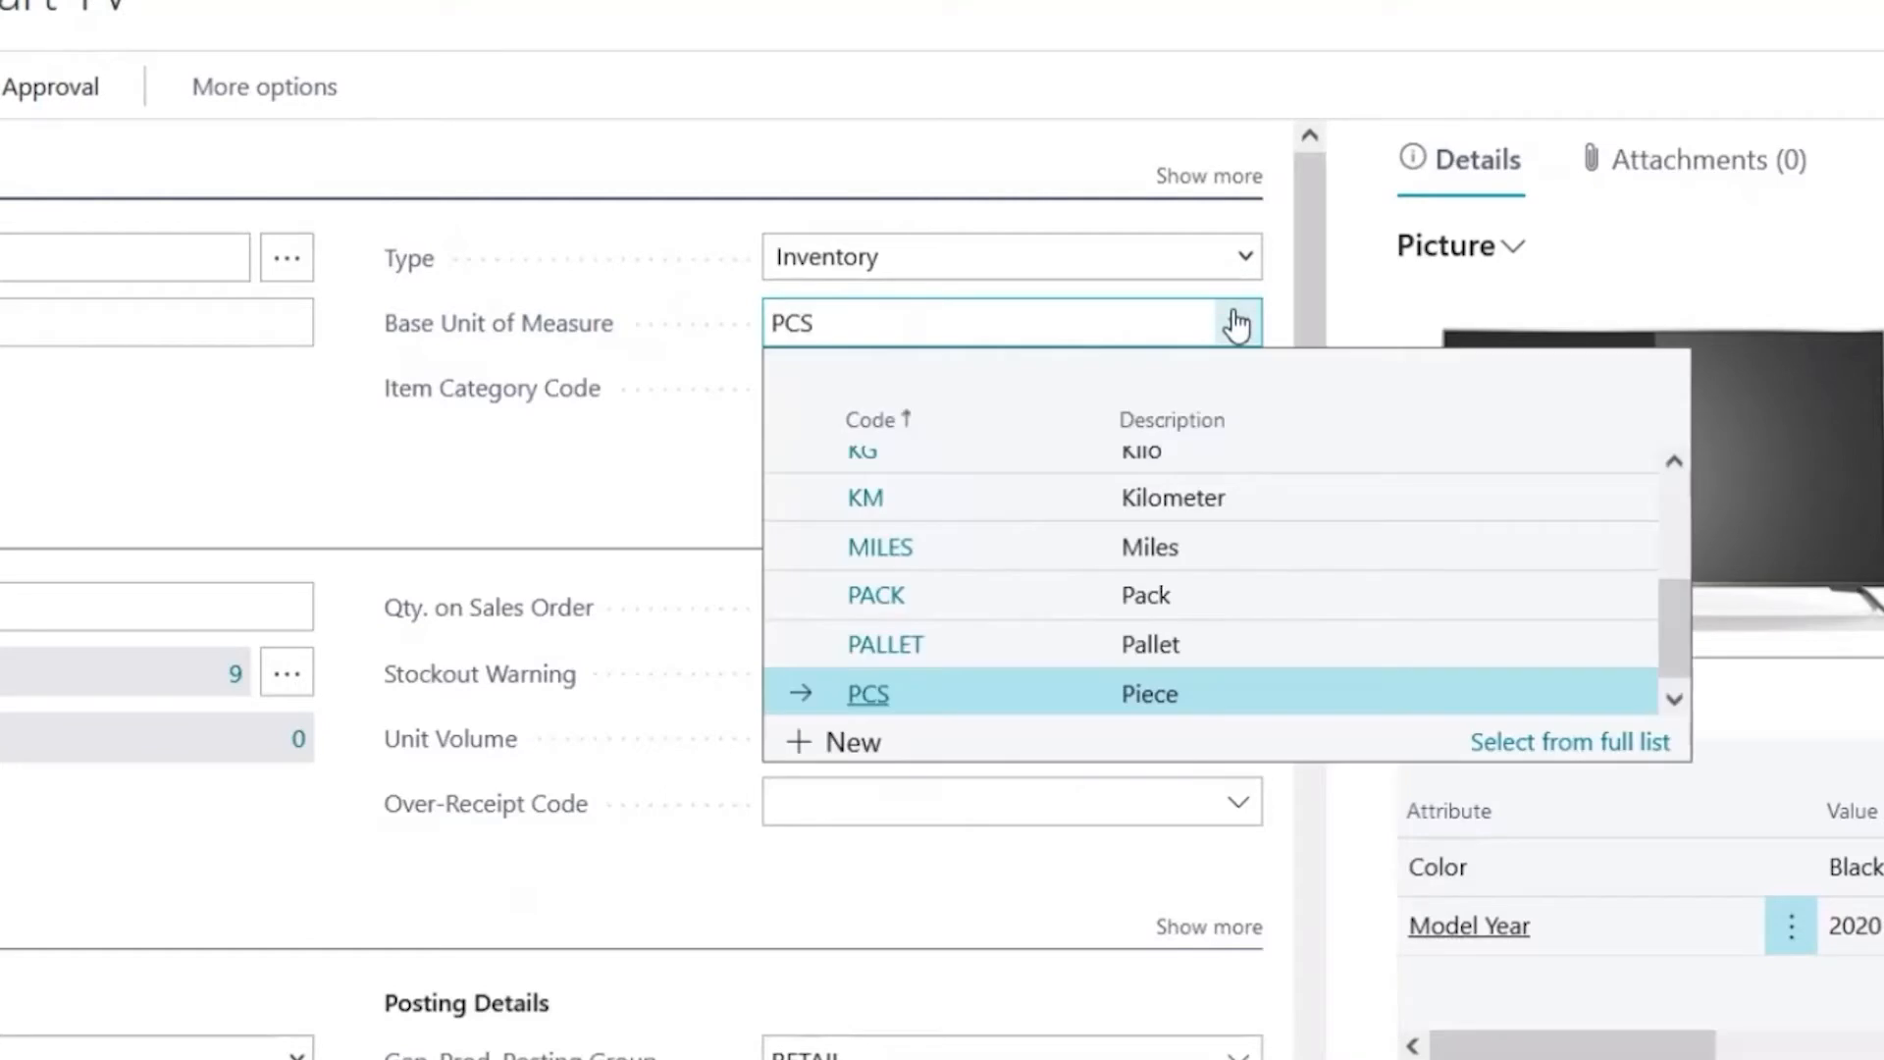
left_click(521, 457)
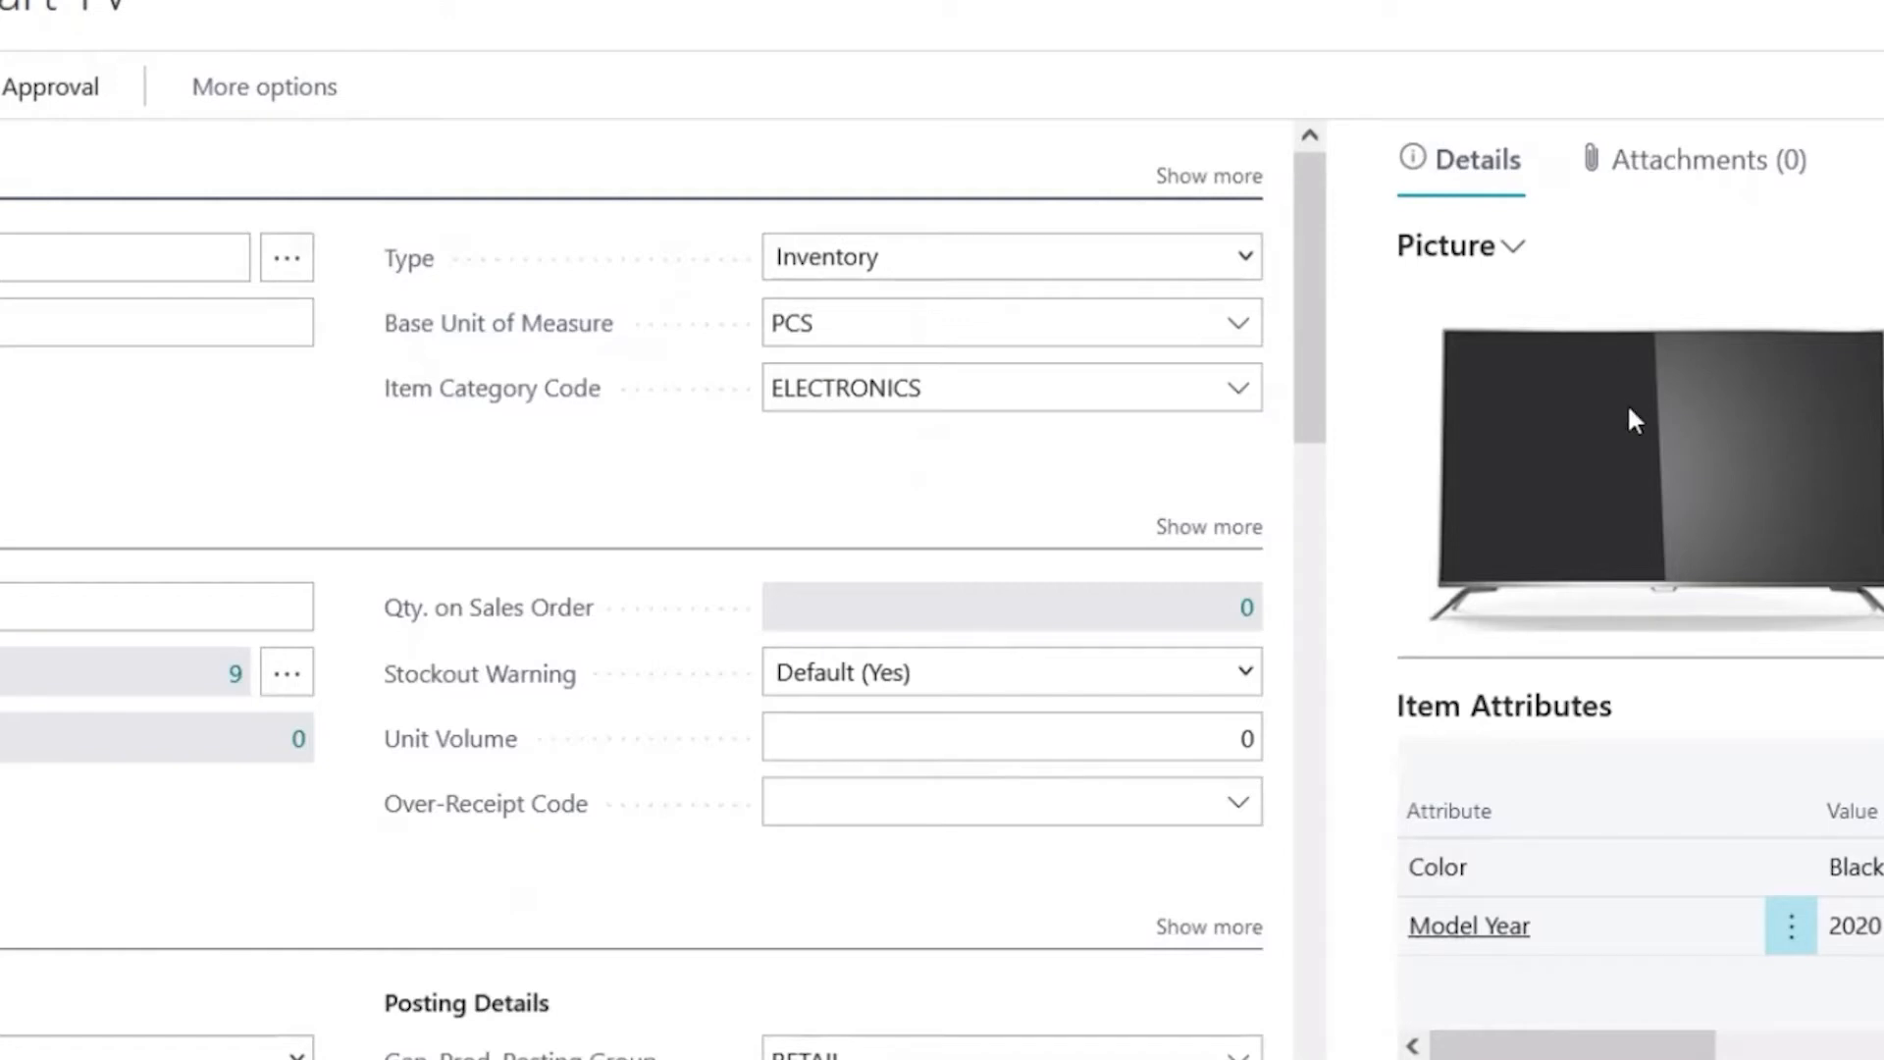
Examine the Smart TV's picture, item attributes, attachments and Inventory fields on its item card.
scroll(1629, 409, "down", 1)
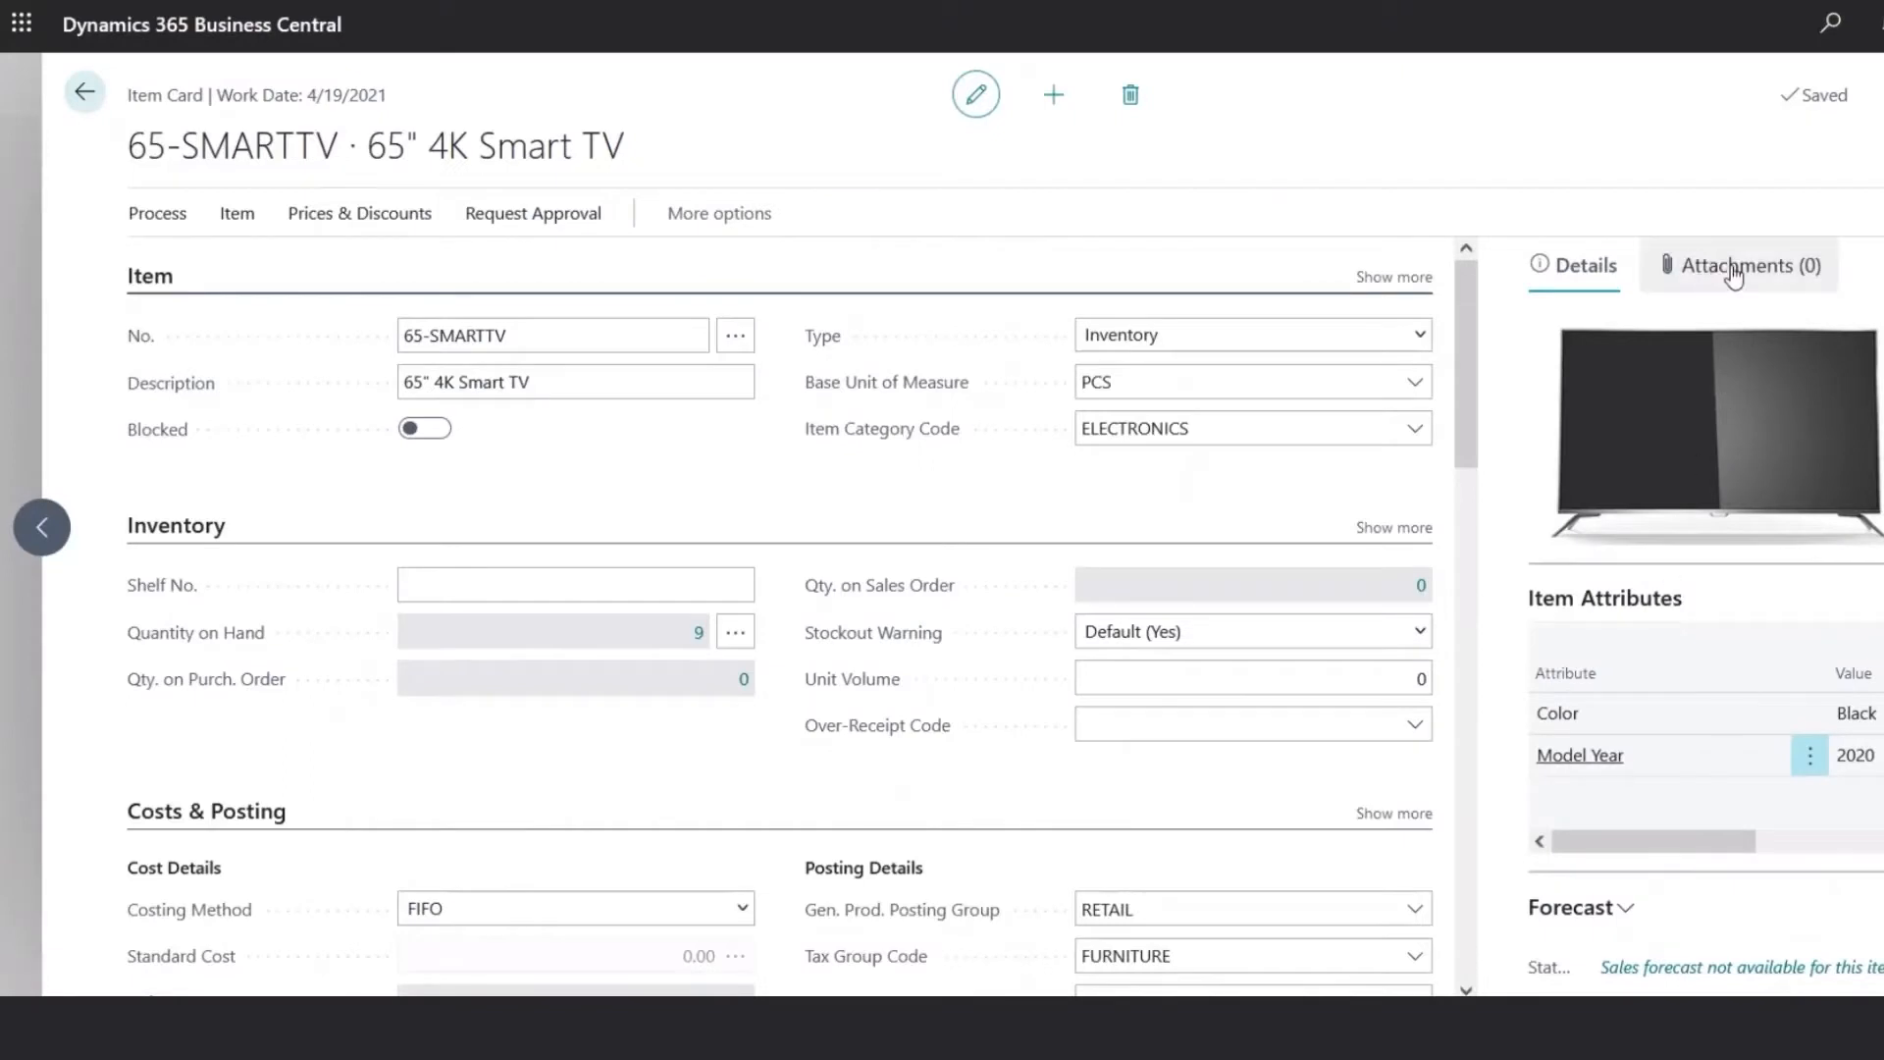
left_click(1755, 288)
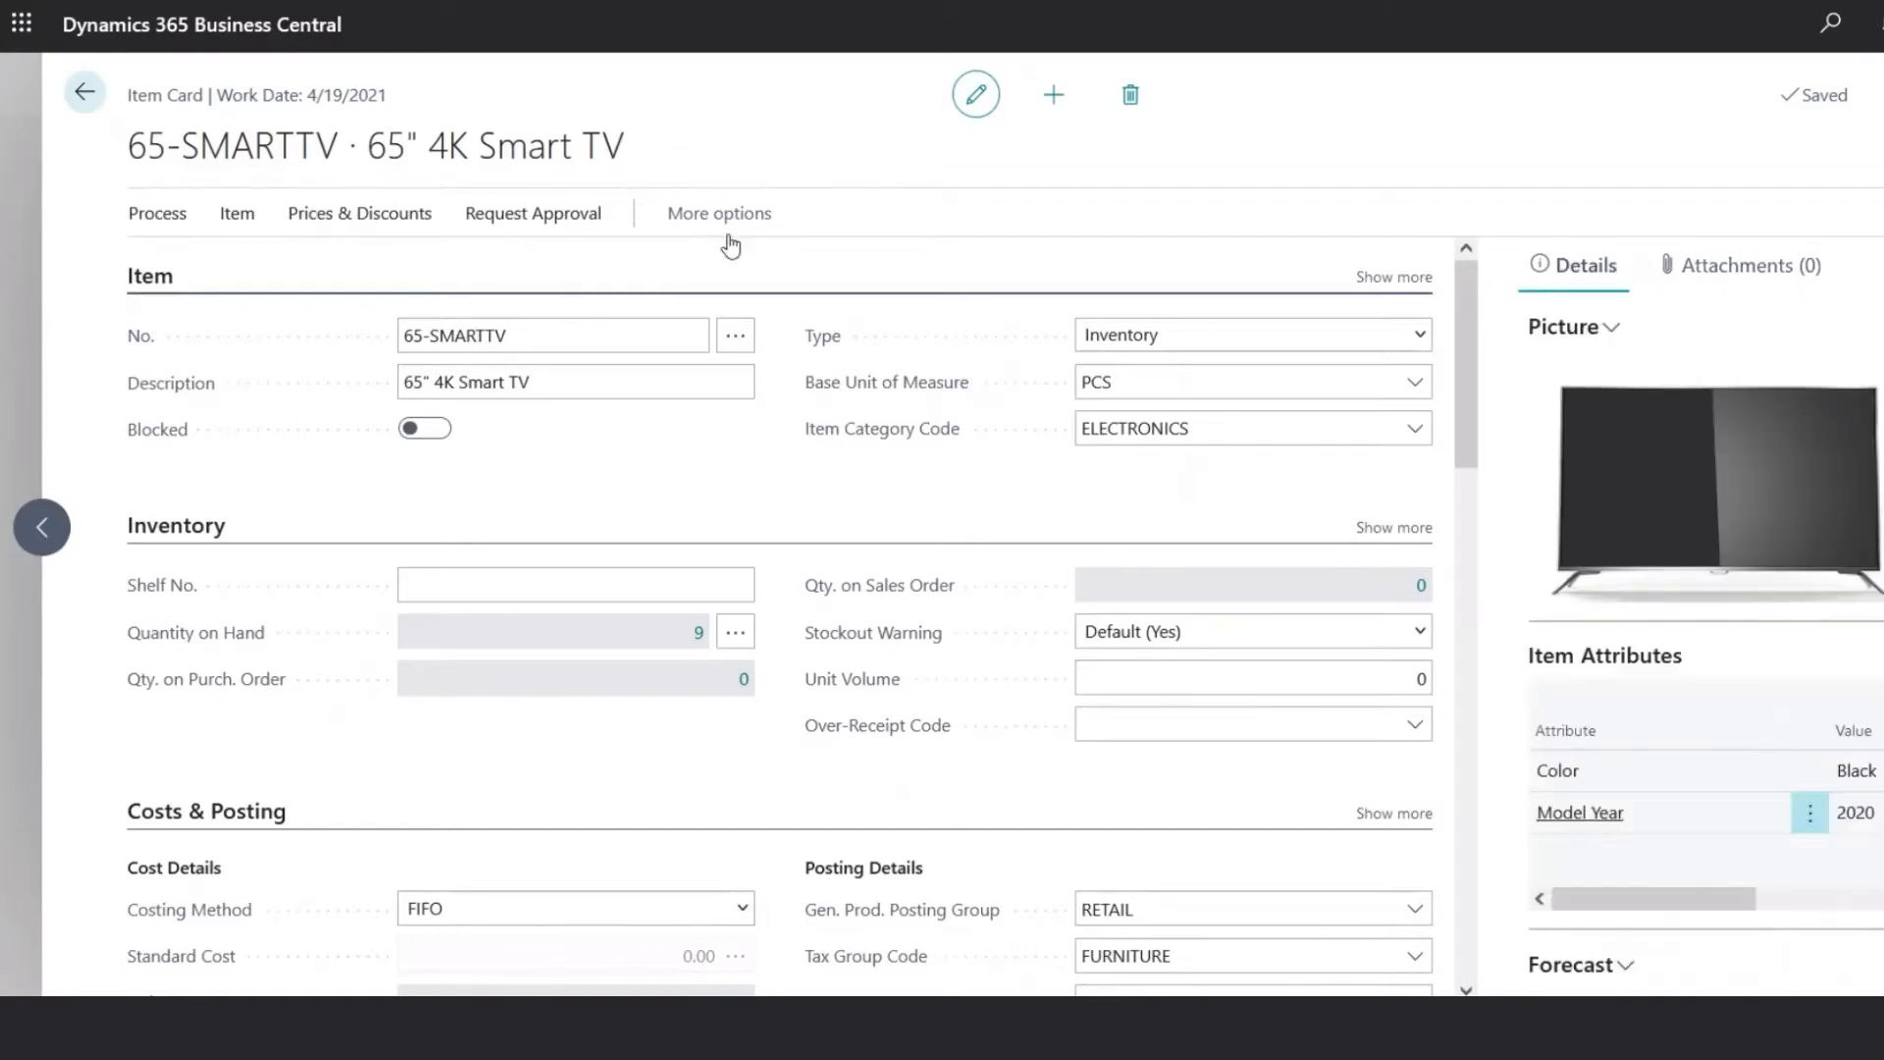
scroll(607, 452, "down", 1)
left_click(604, 442)
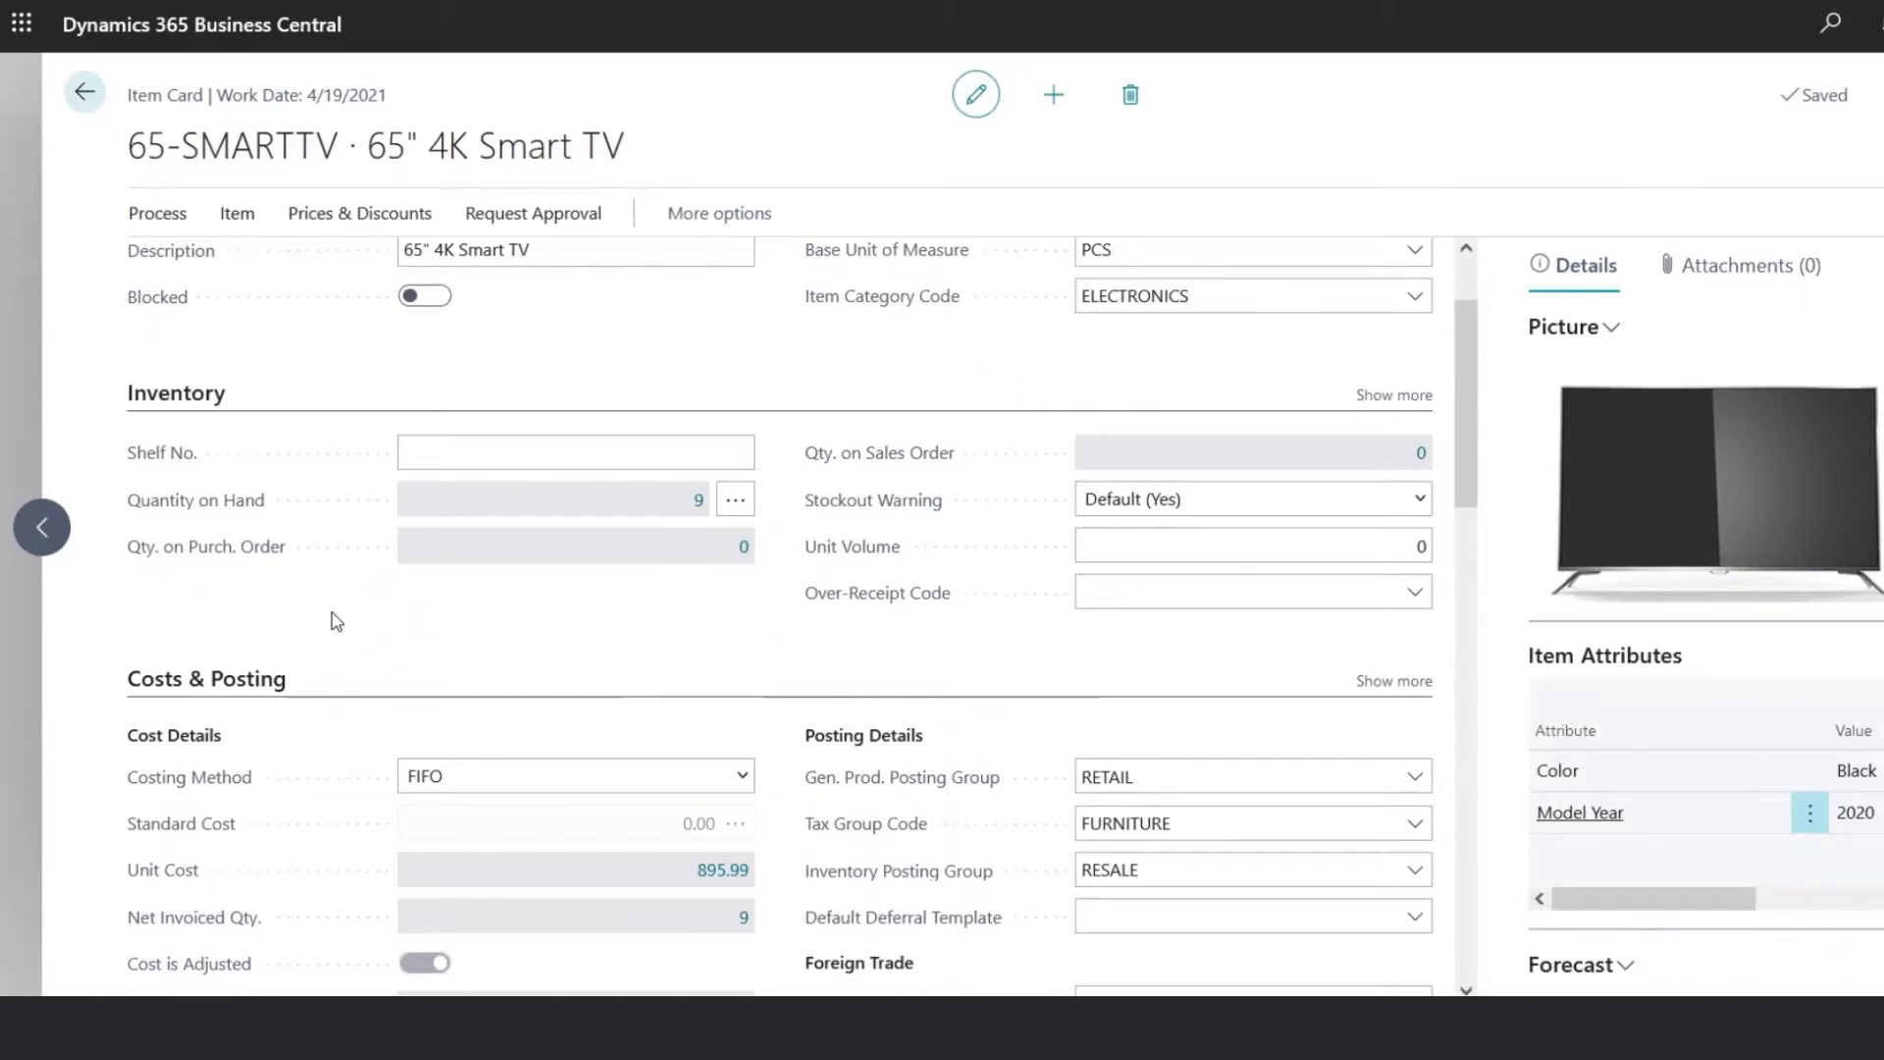
Examine the costing method, unit cost and general product posting group under Costs & Posting for the Smart TV.
scroll(337, 620, "down", 4)
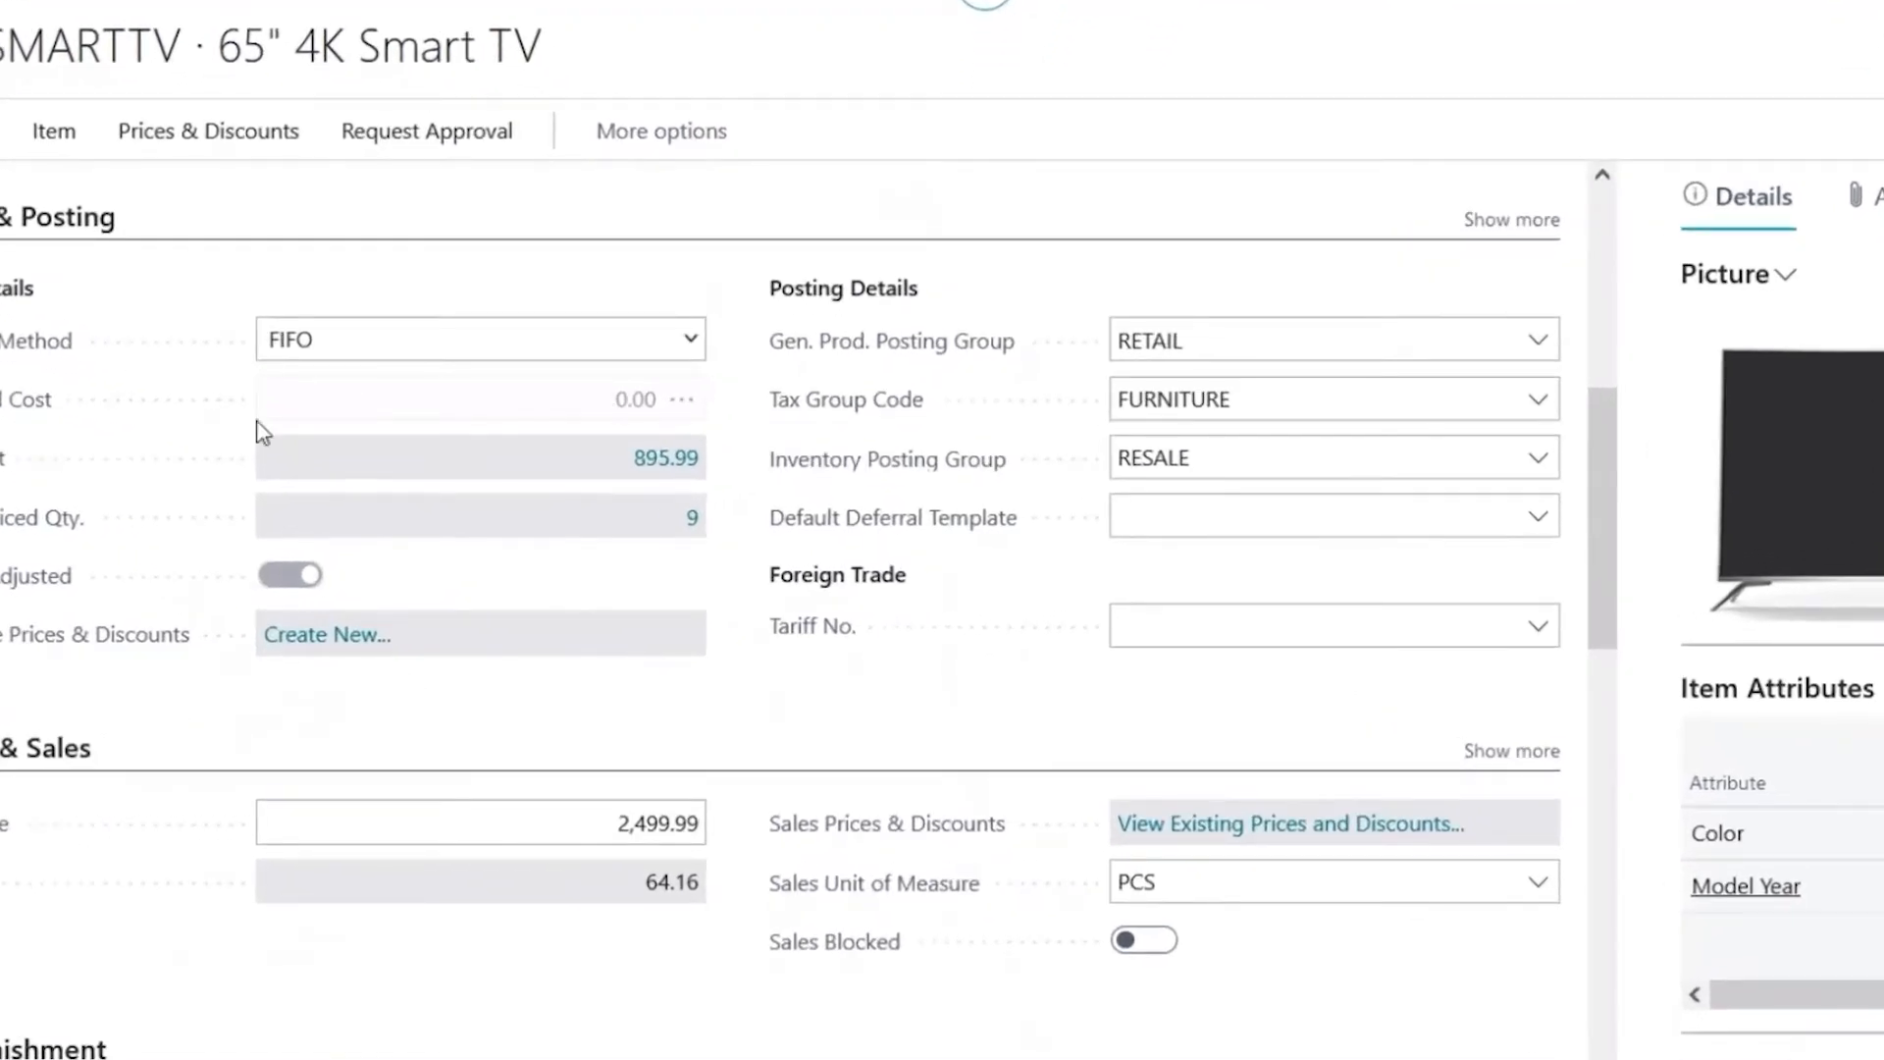
left_click(496, 351)
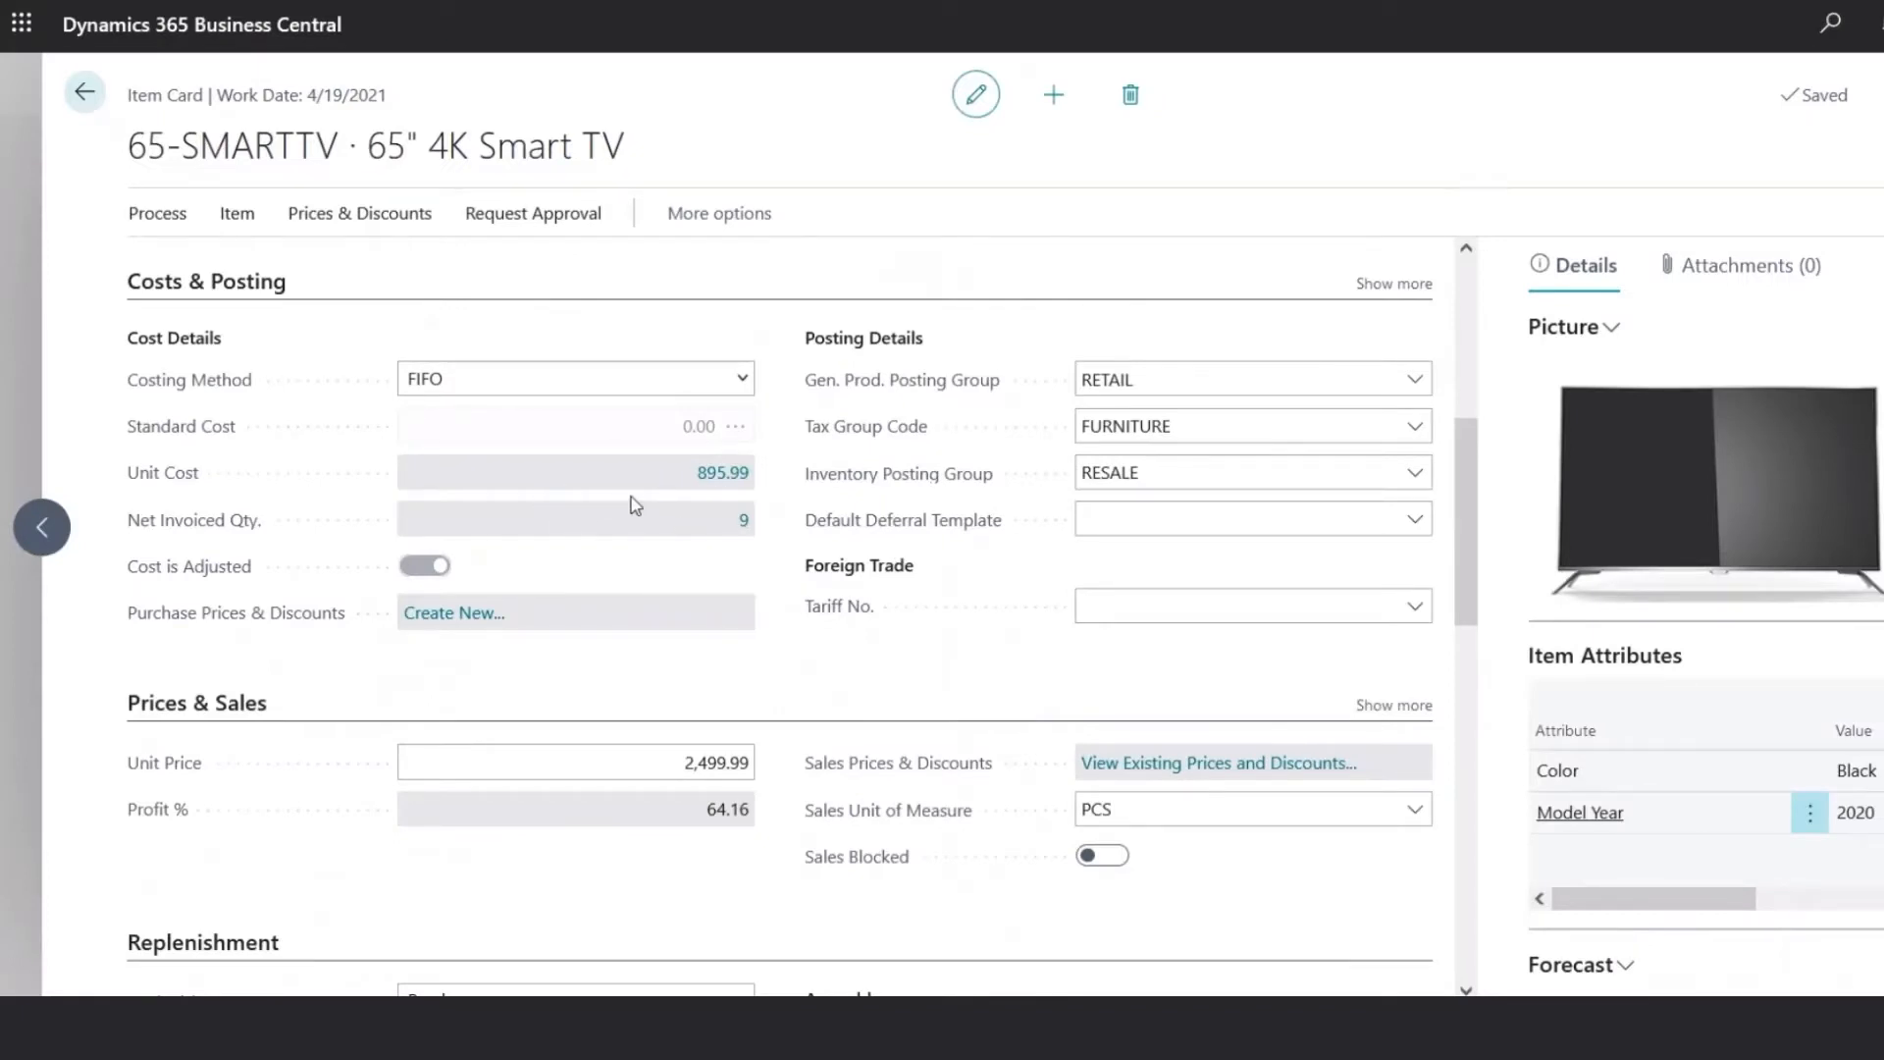
left_click(1204, 372)
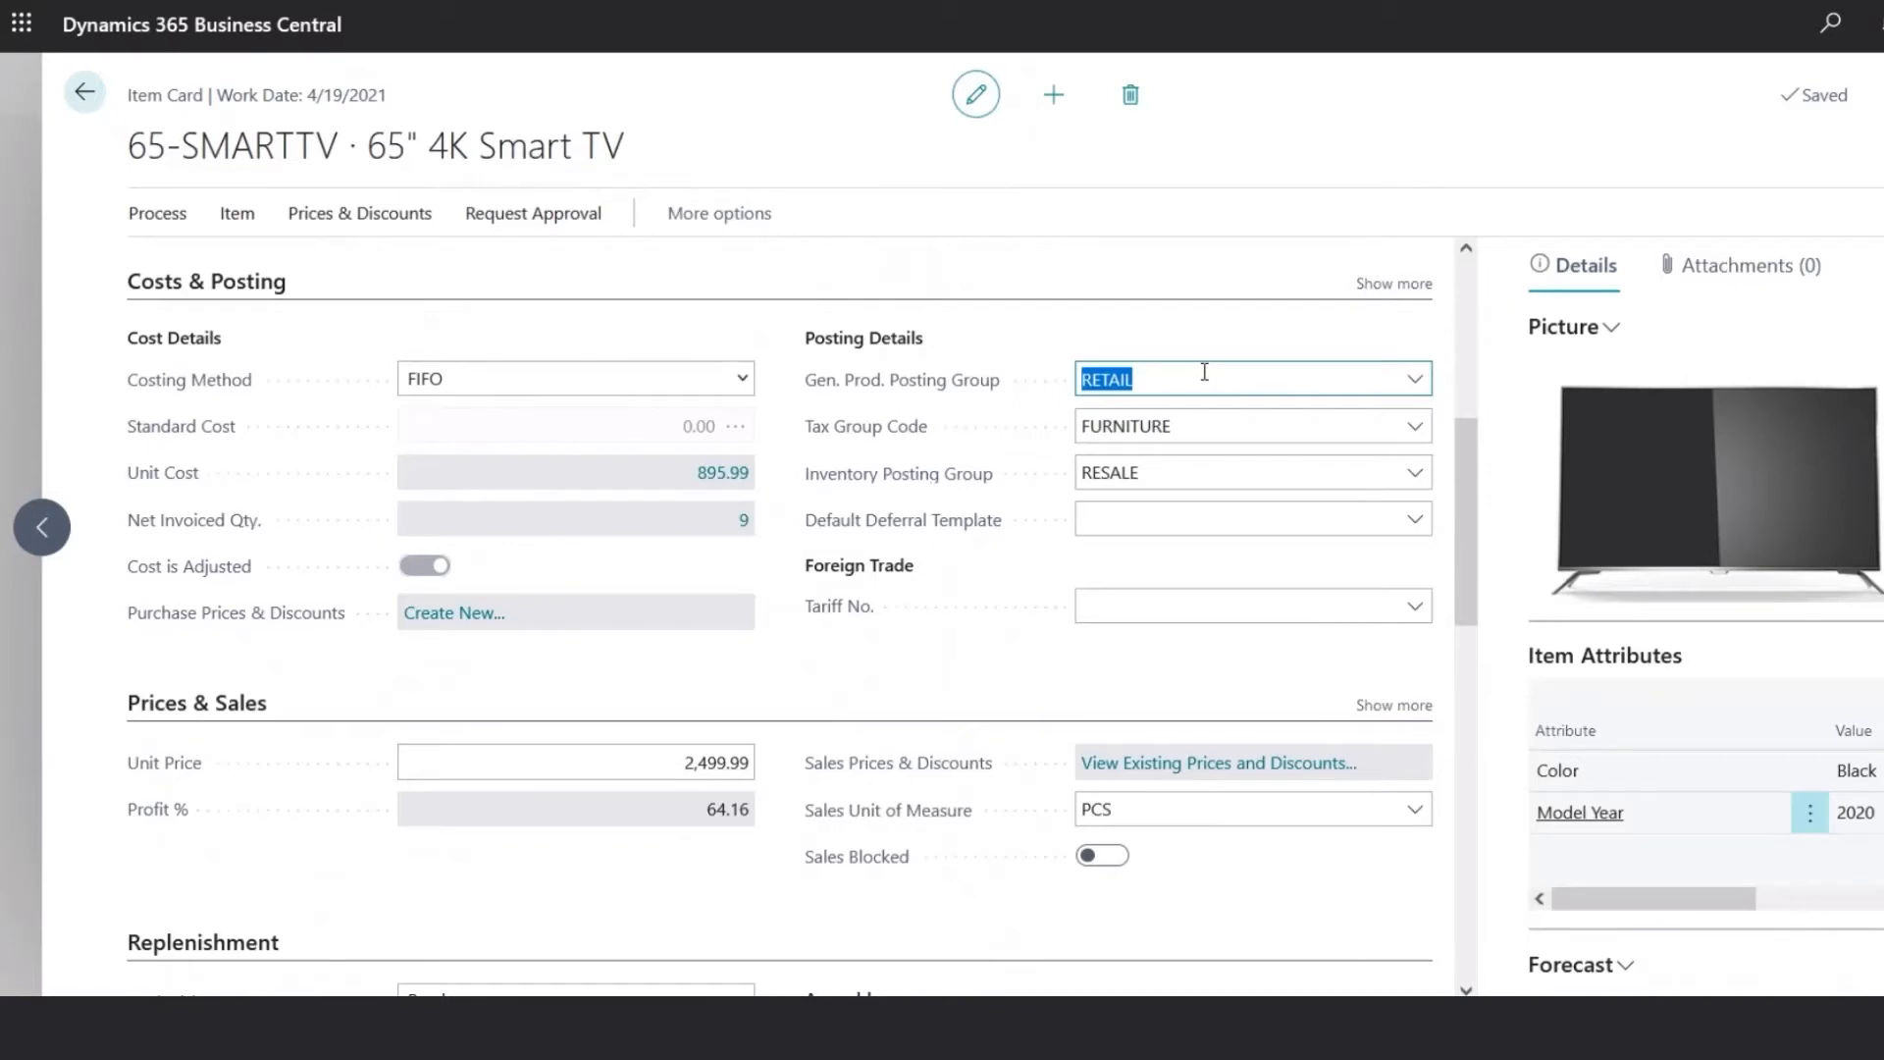
View the Smart TV's existing sales prices and discounts in an enlarged window, and close it.
scroll(1032, 344, "down", 5)
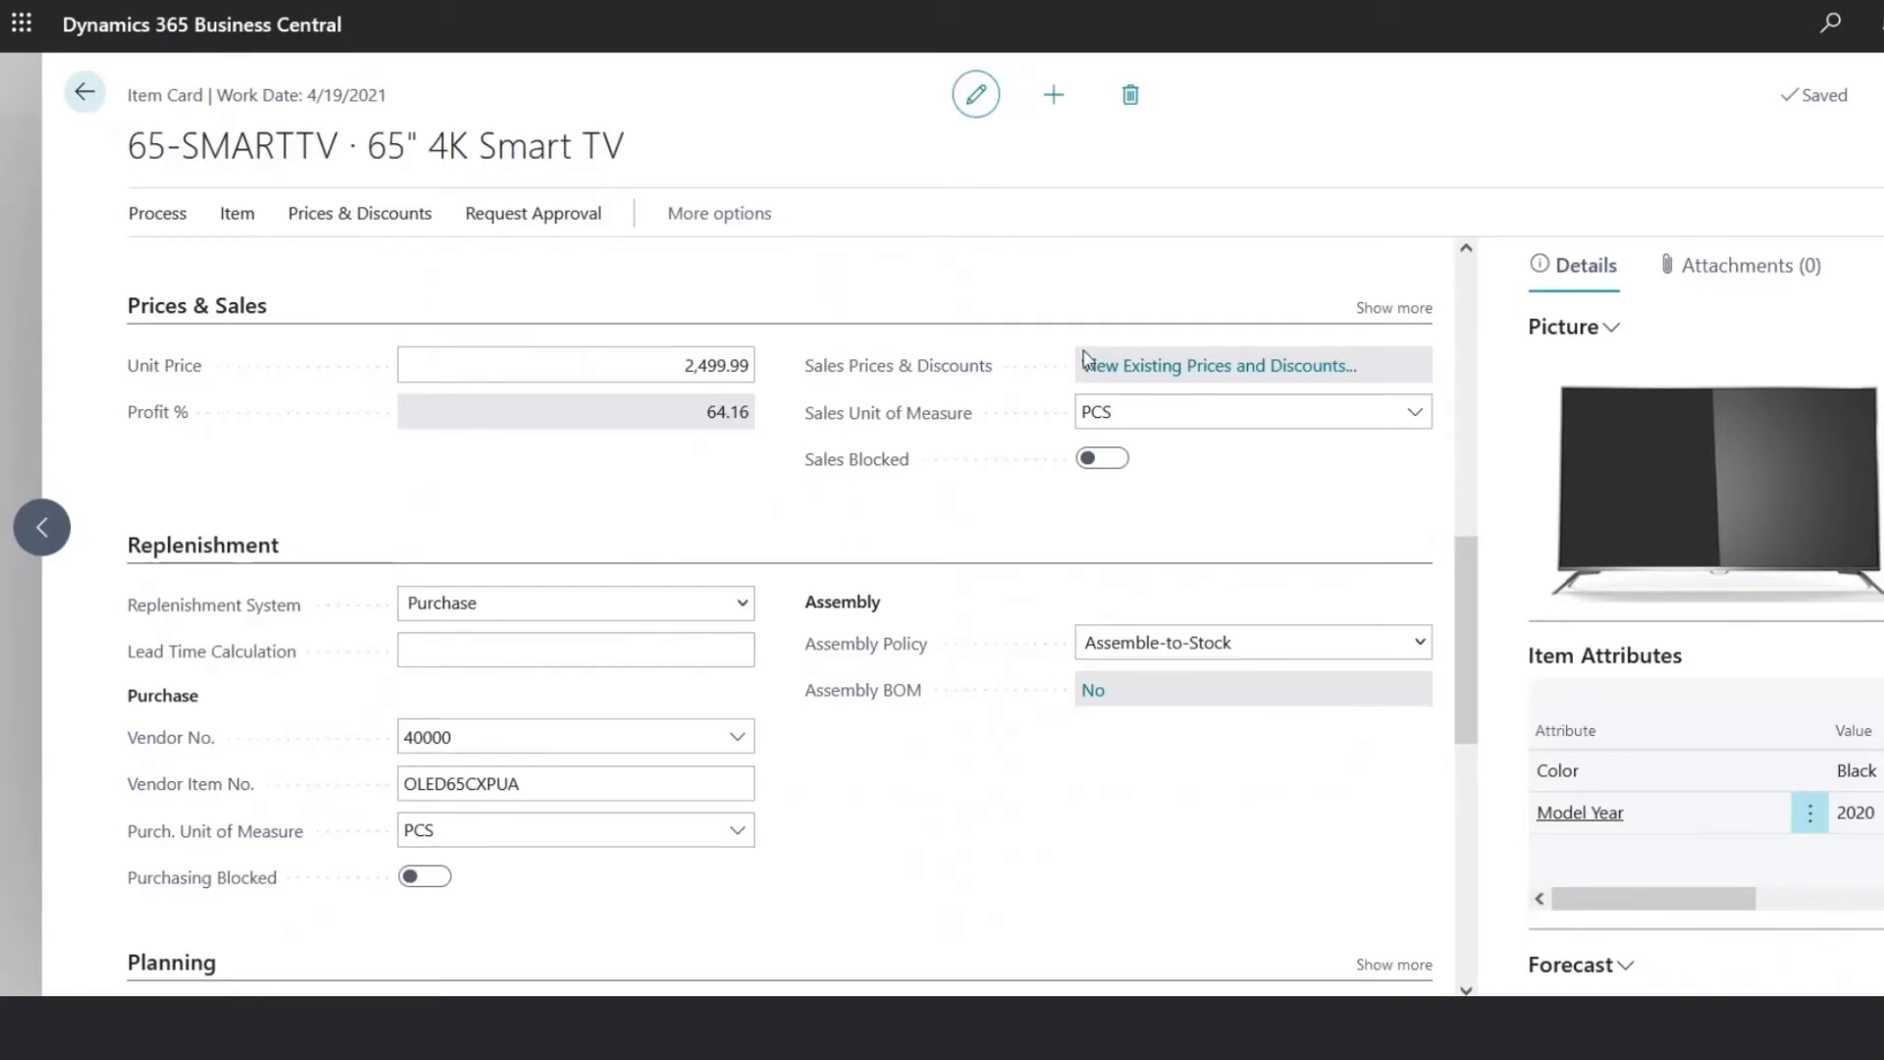
left_click(1228, 377)
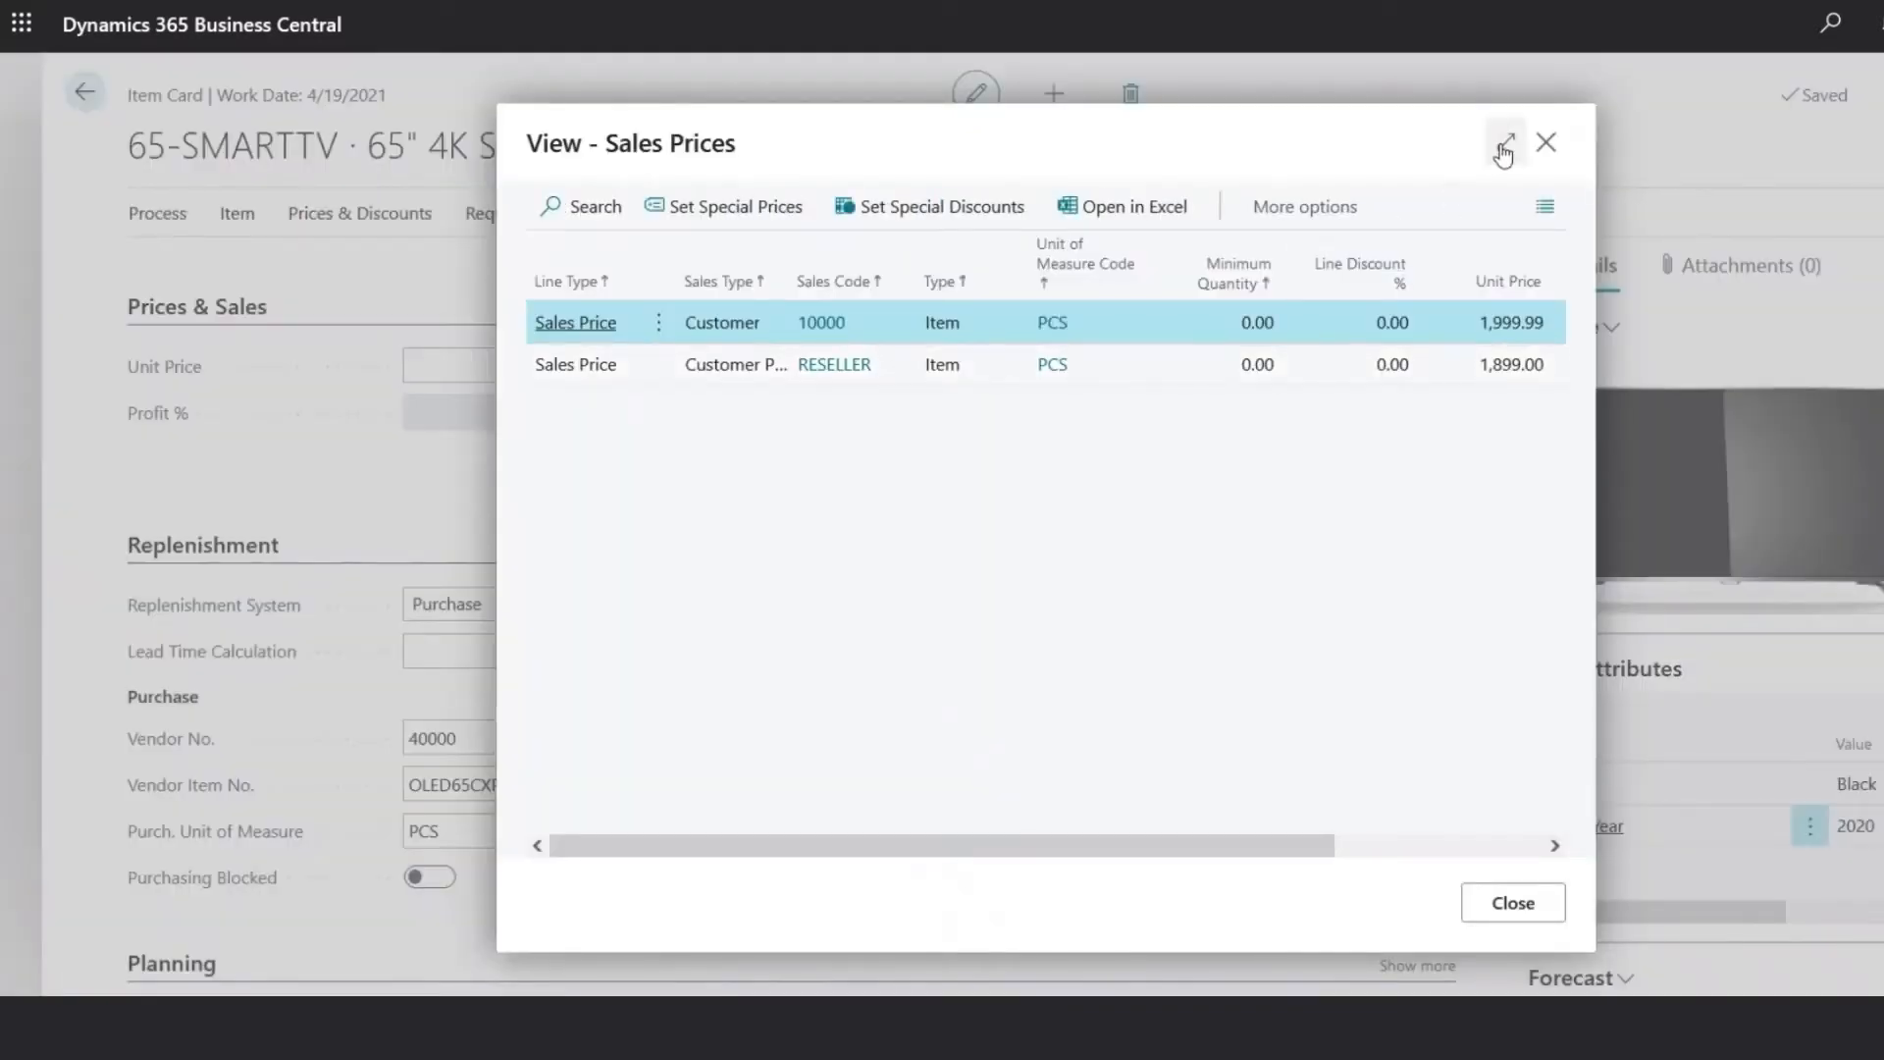
left_click(1505, 142)
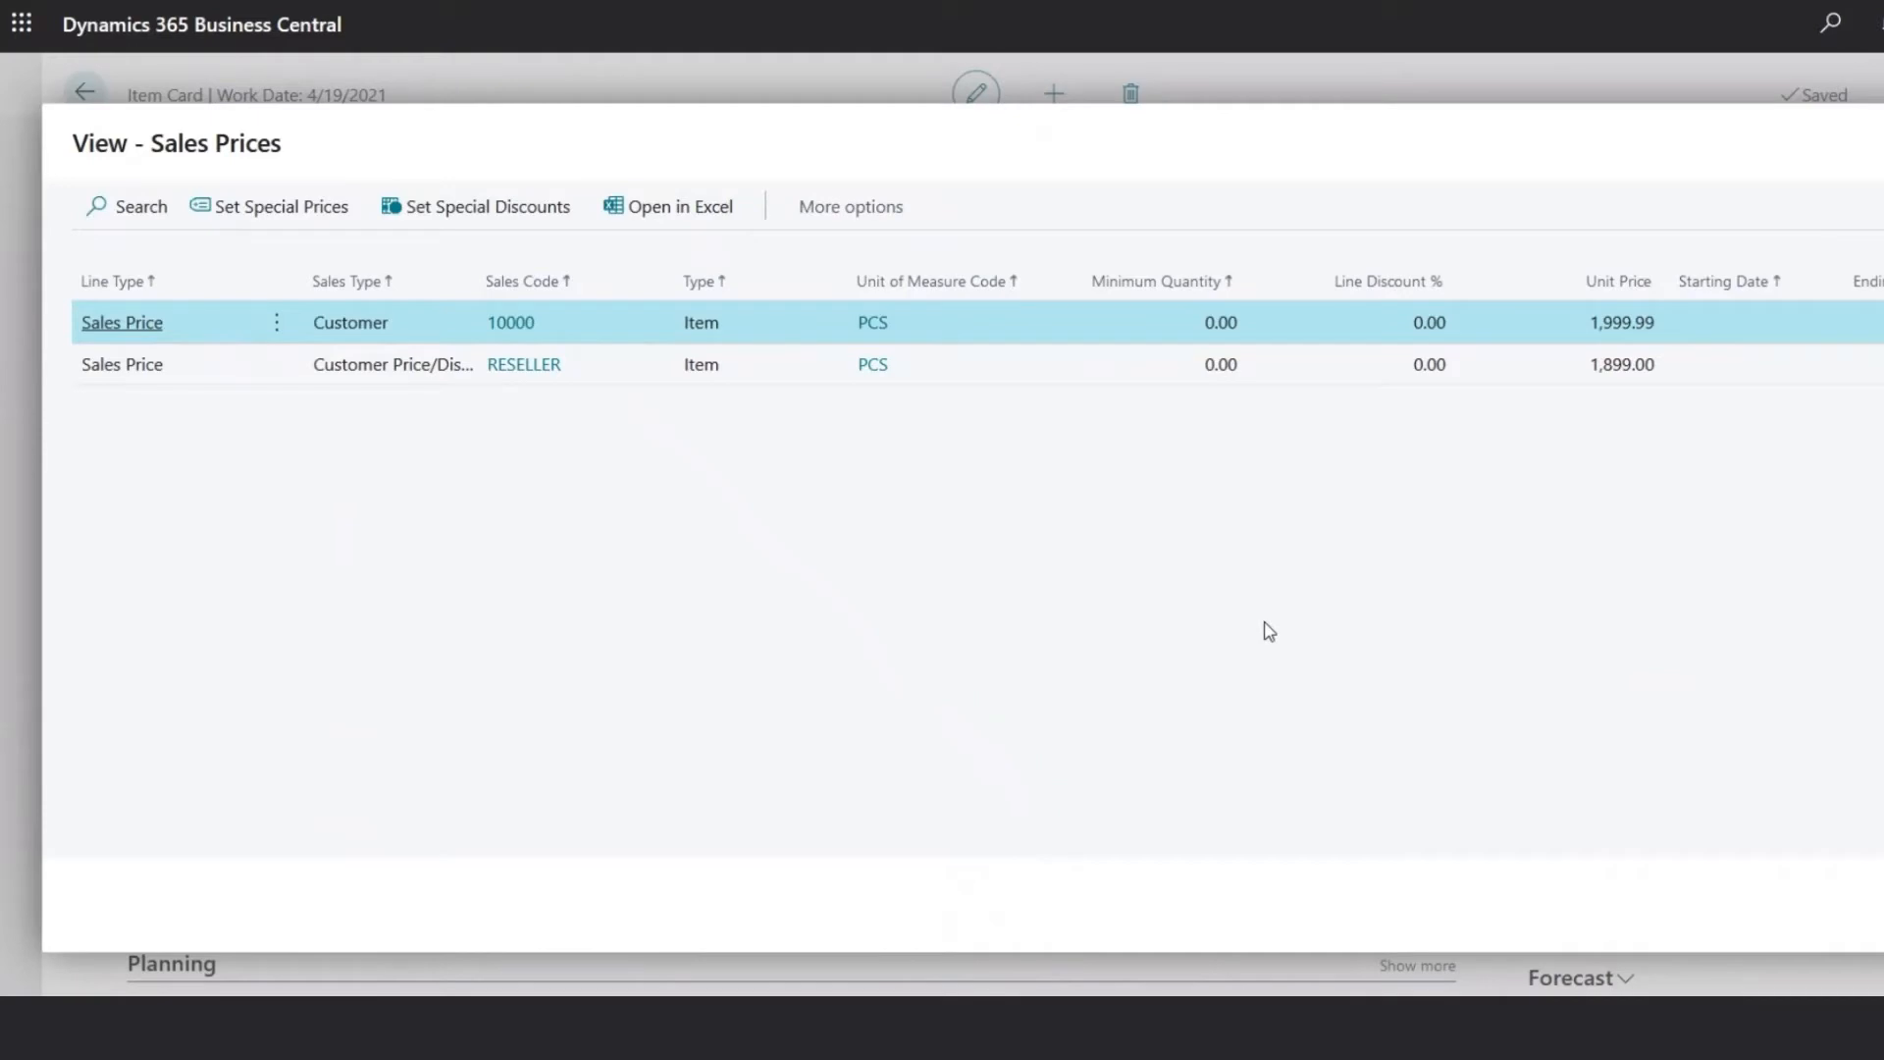
key("Escape")
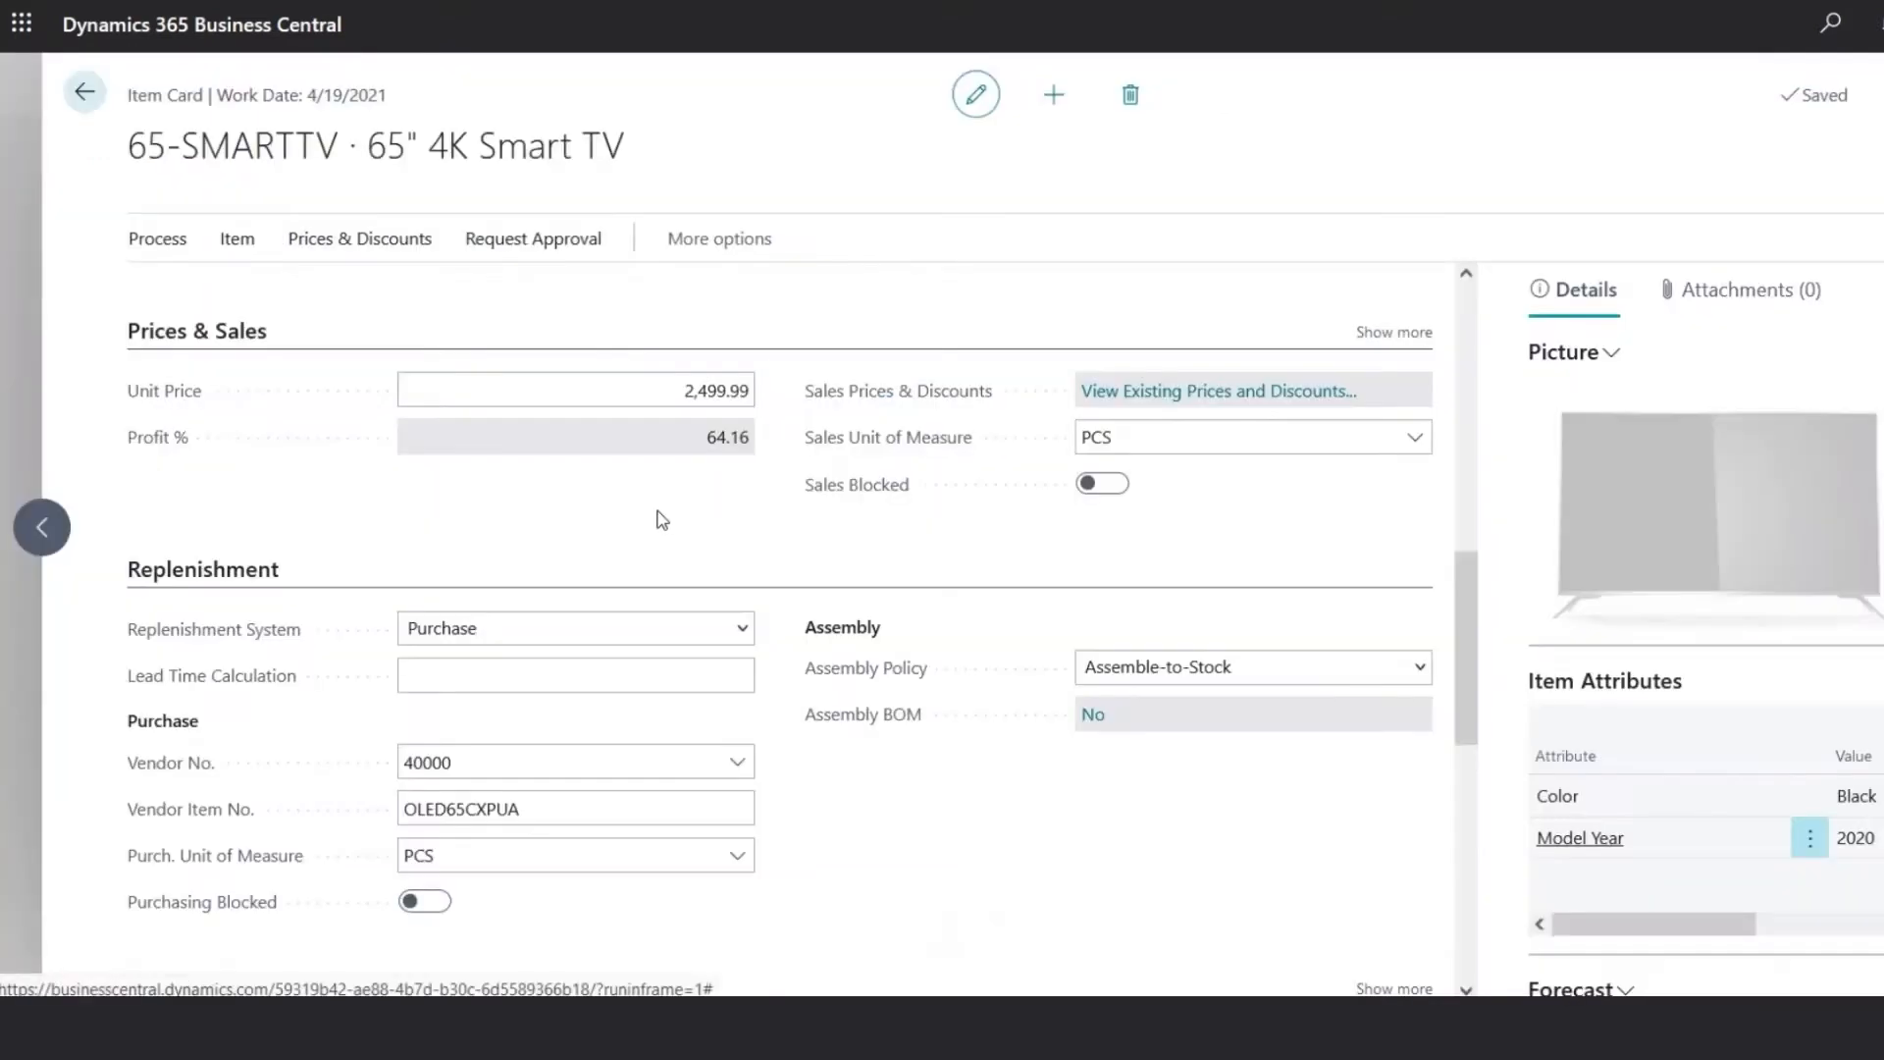
Examine the Smart TV's Replenishment, Planning and Item Tracking settings, including the reordering policy choices, reorder point and reorder quantity.
scroll(658, 515, "down", 3)
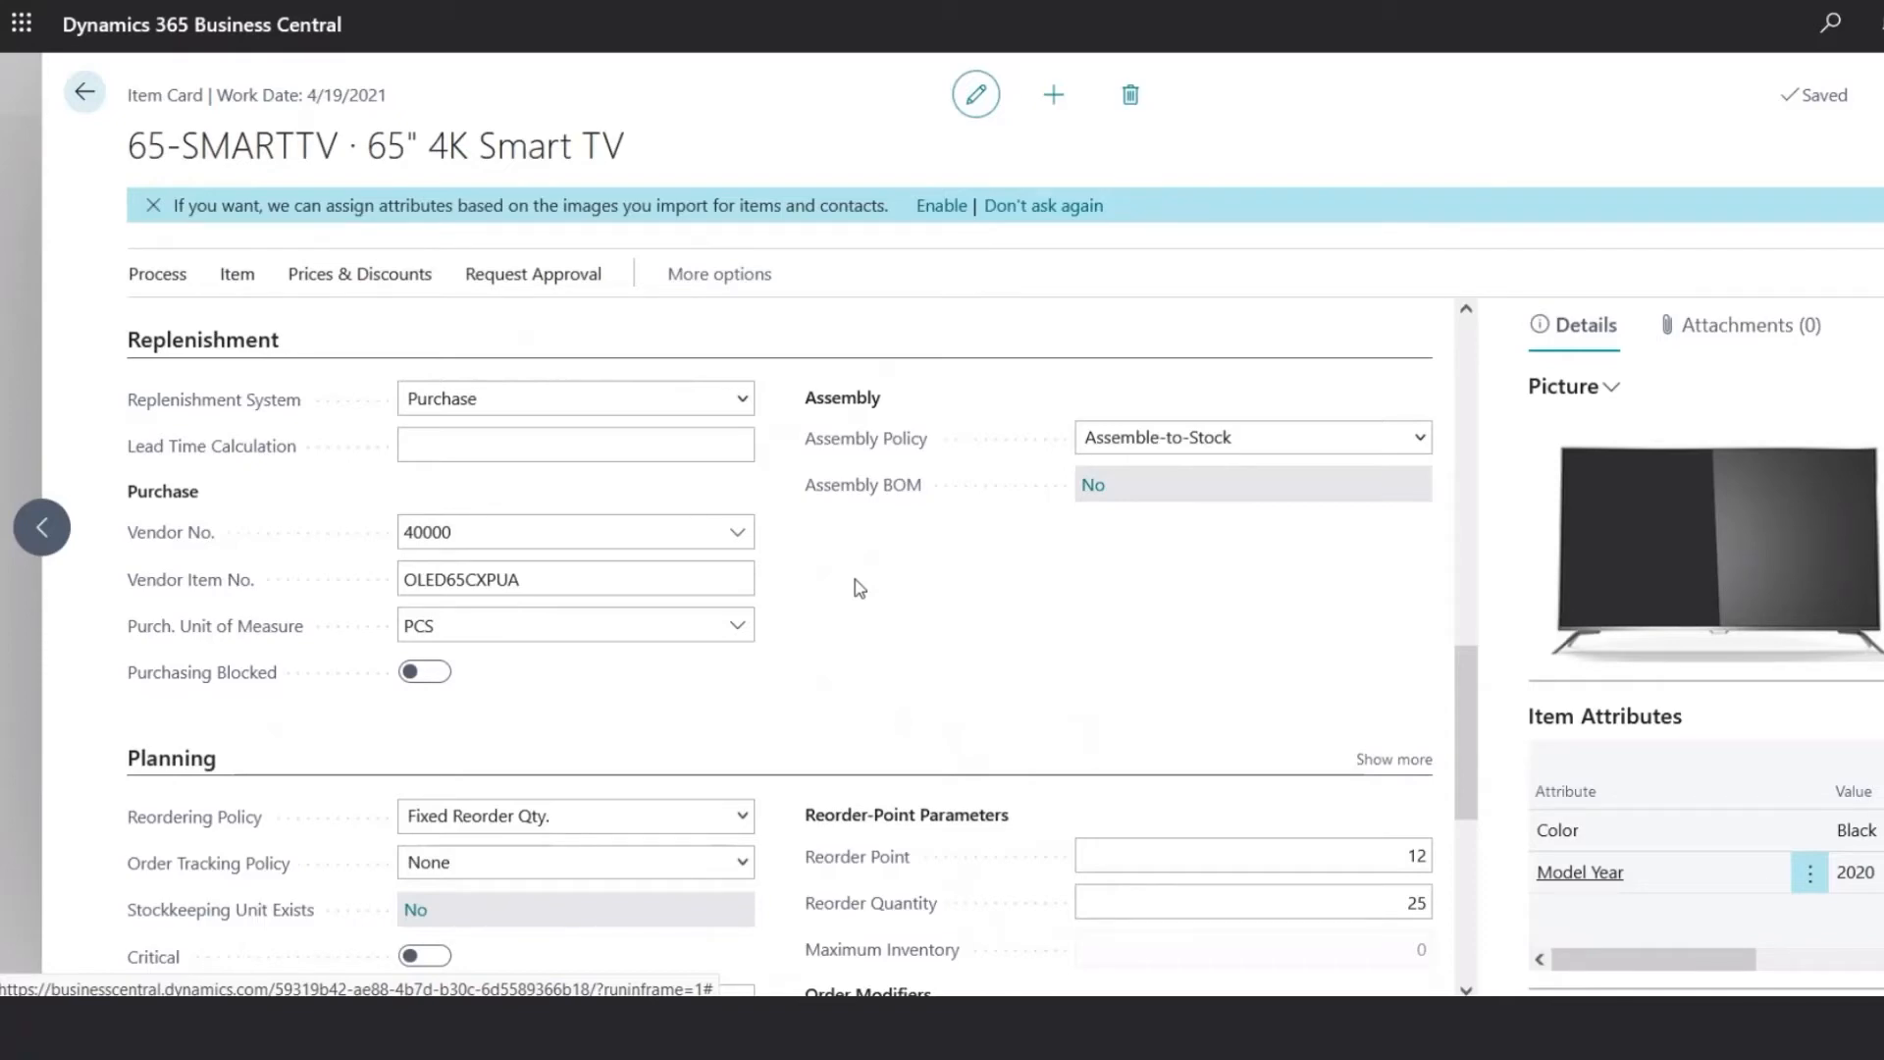
scroll(856, 580, "down", 4)
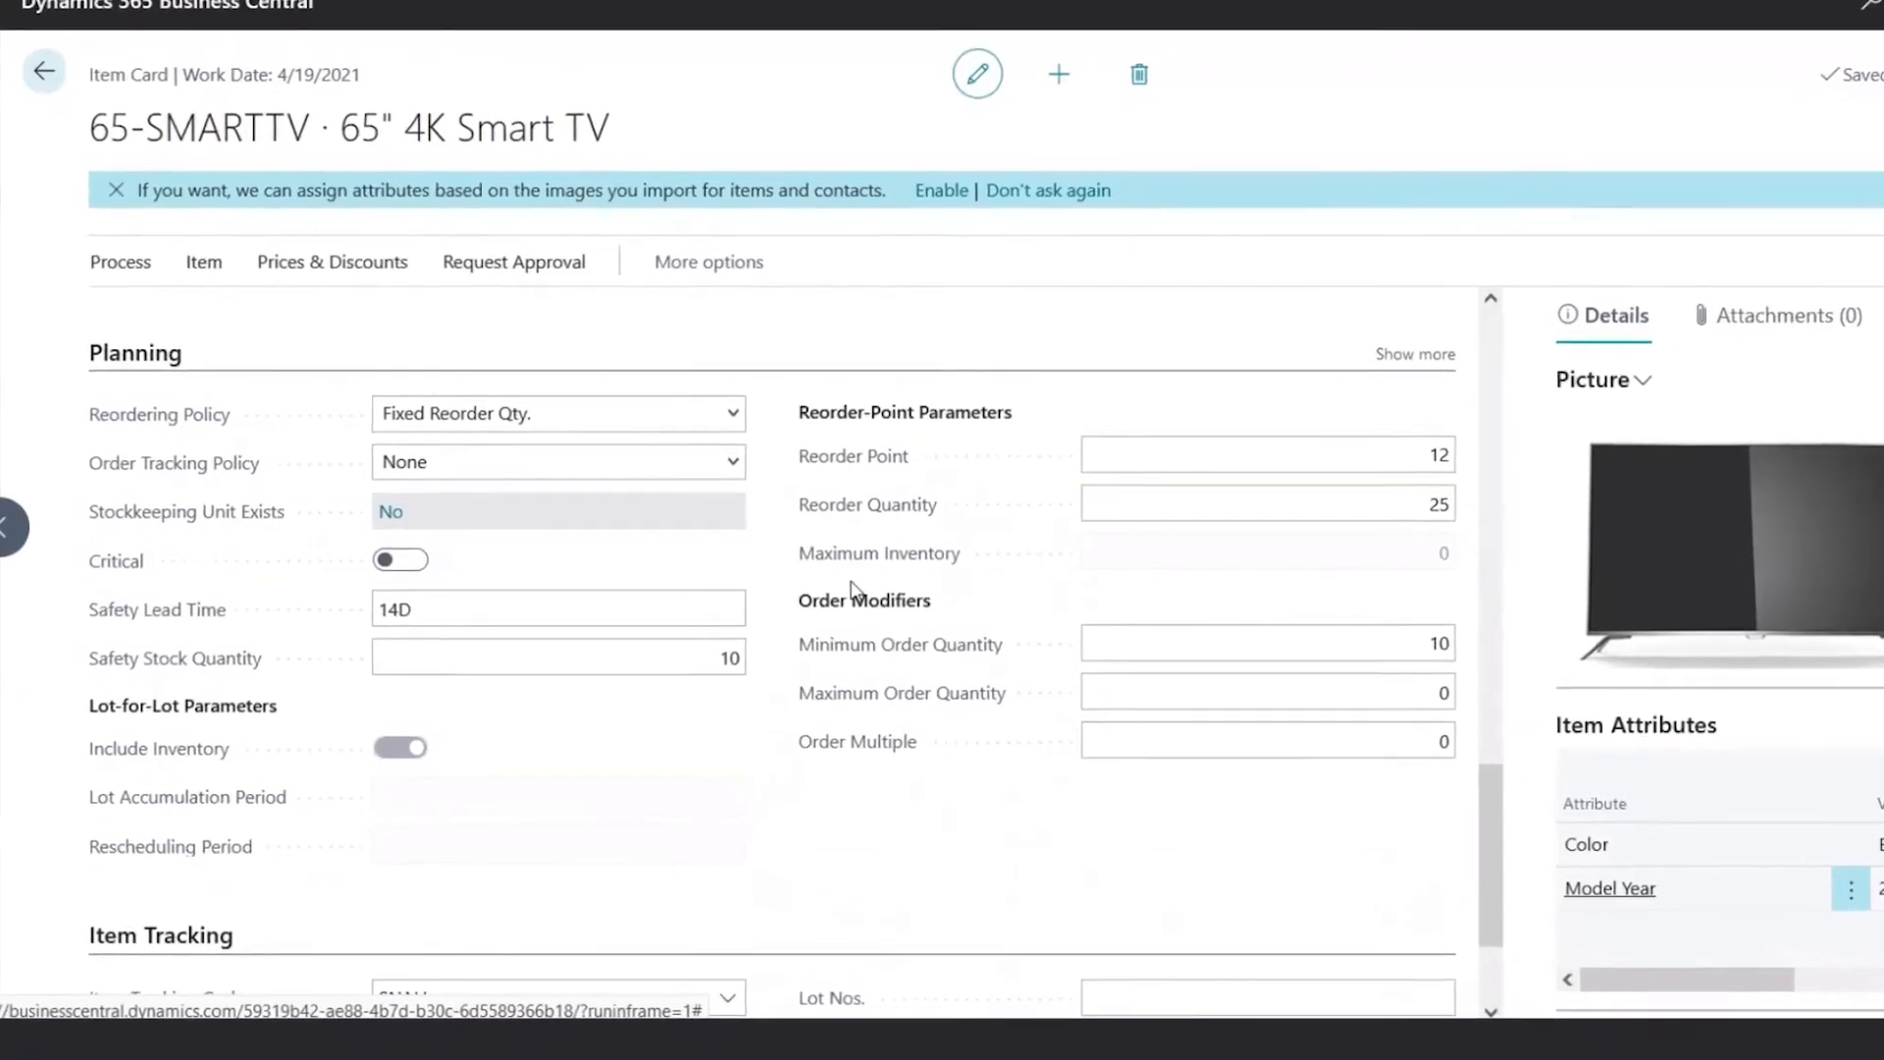
left_click(685, 418)
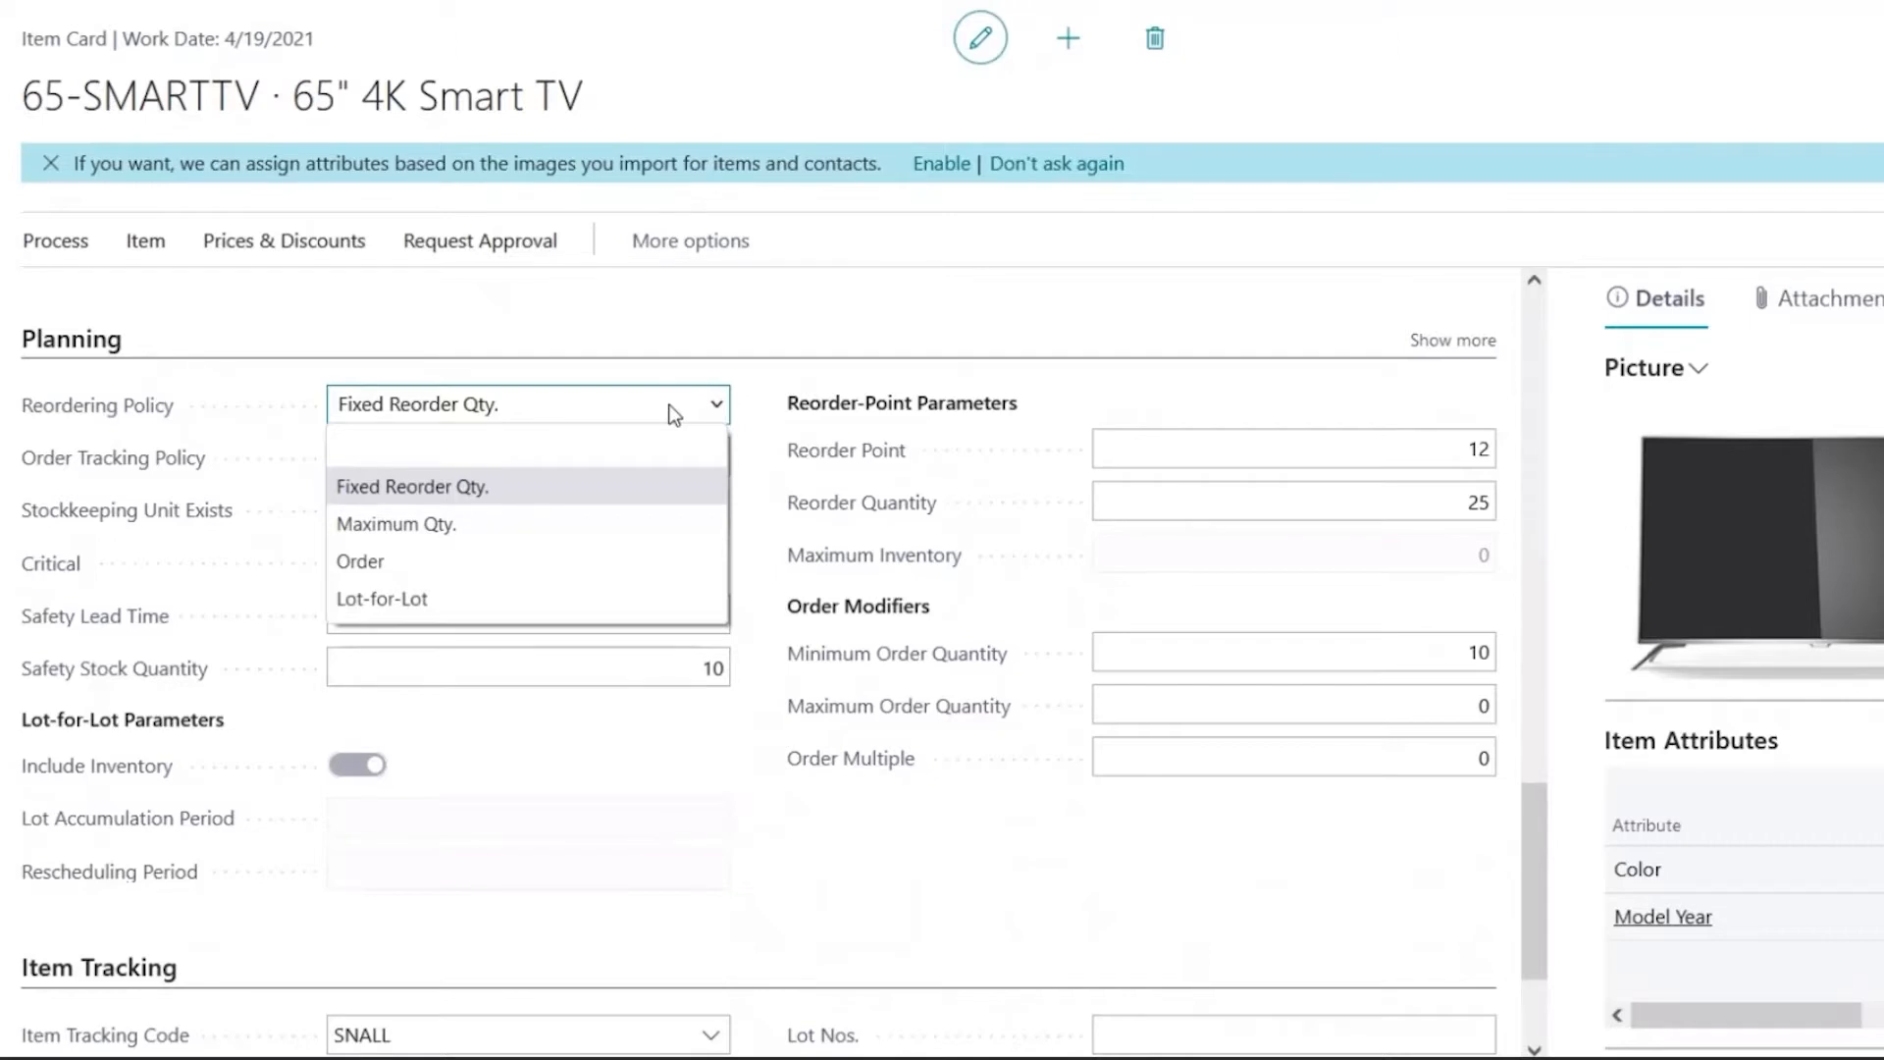
left_click(671, 355)
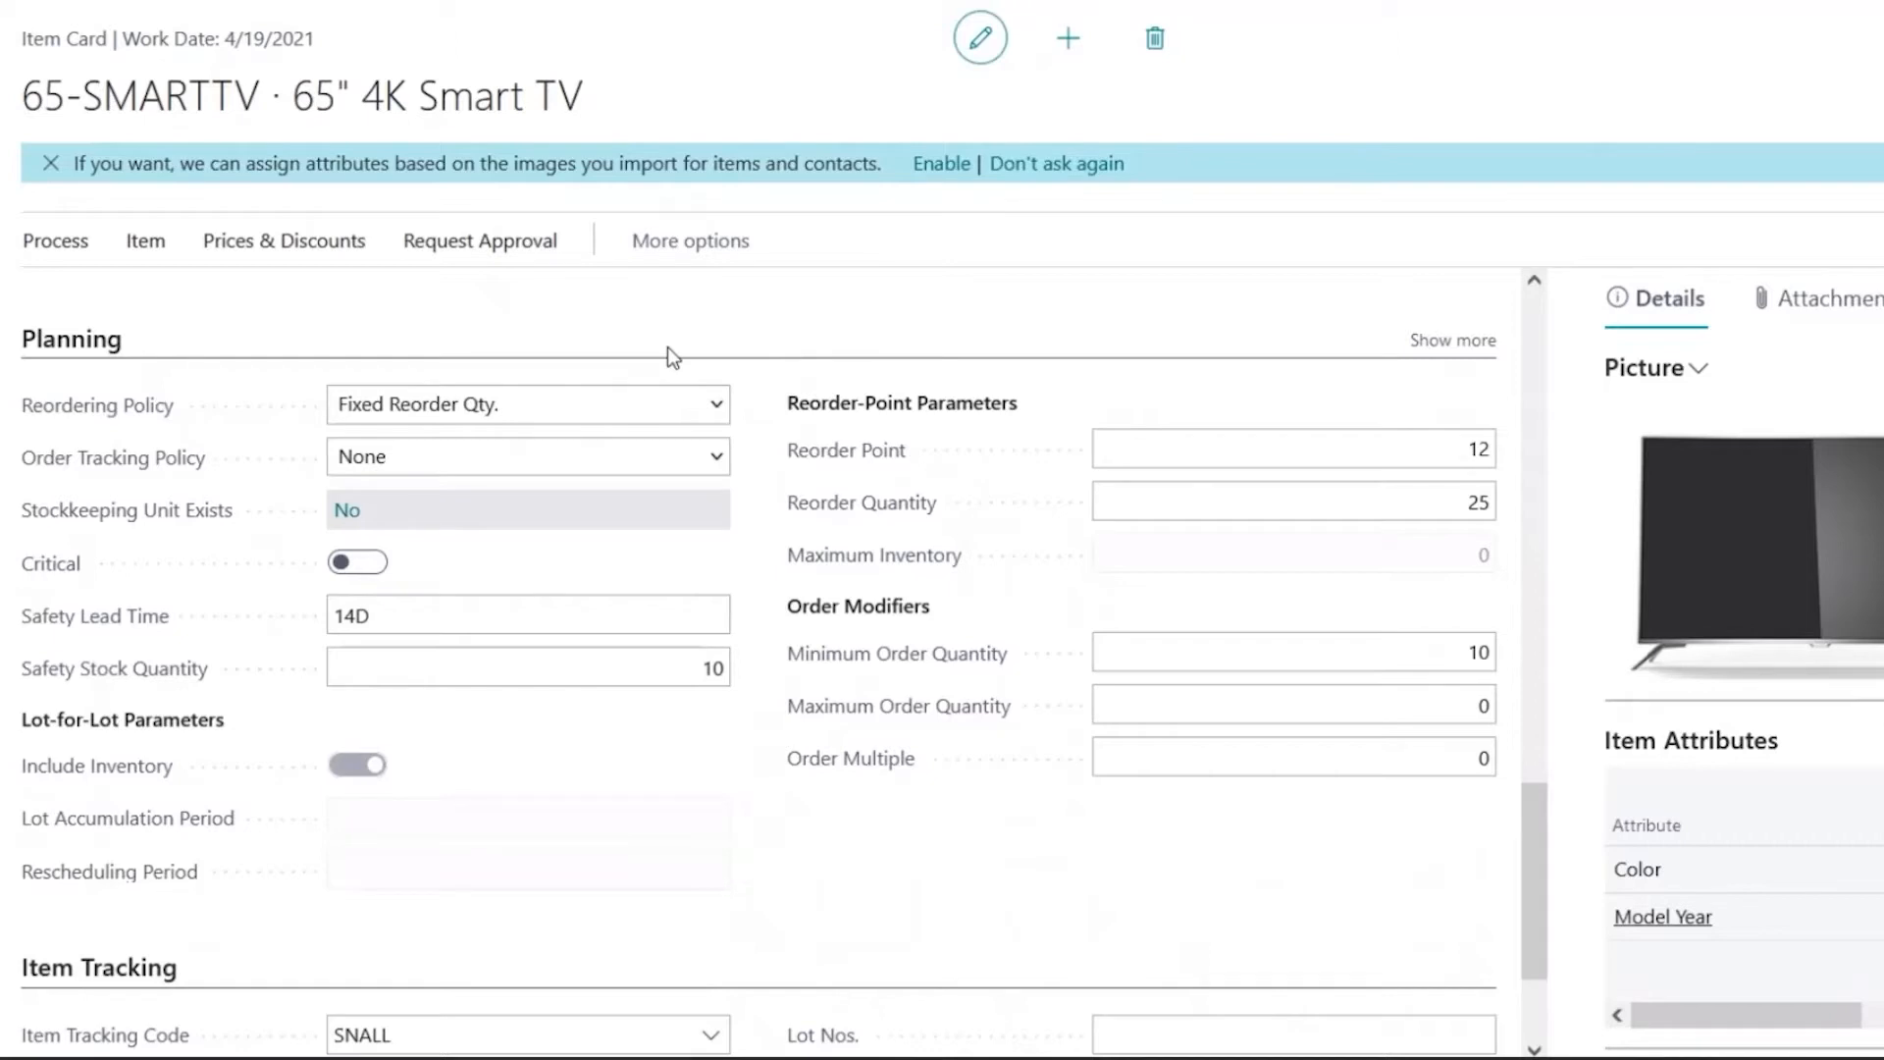
left_click(1423, 435)
left_click(1469, 514)
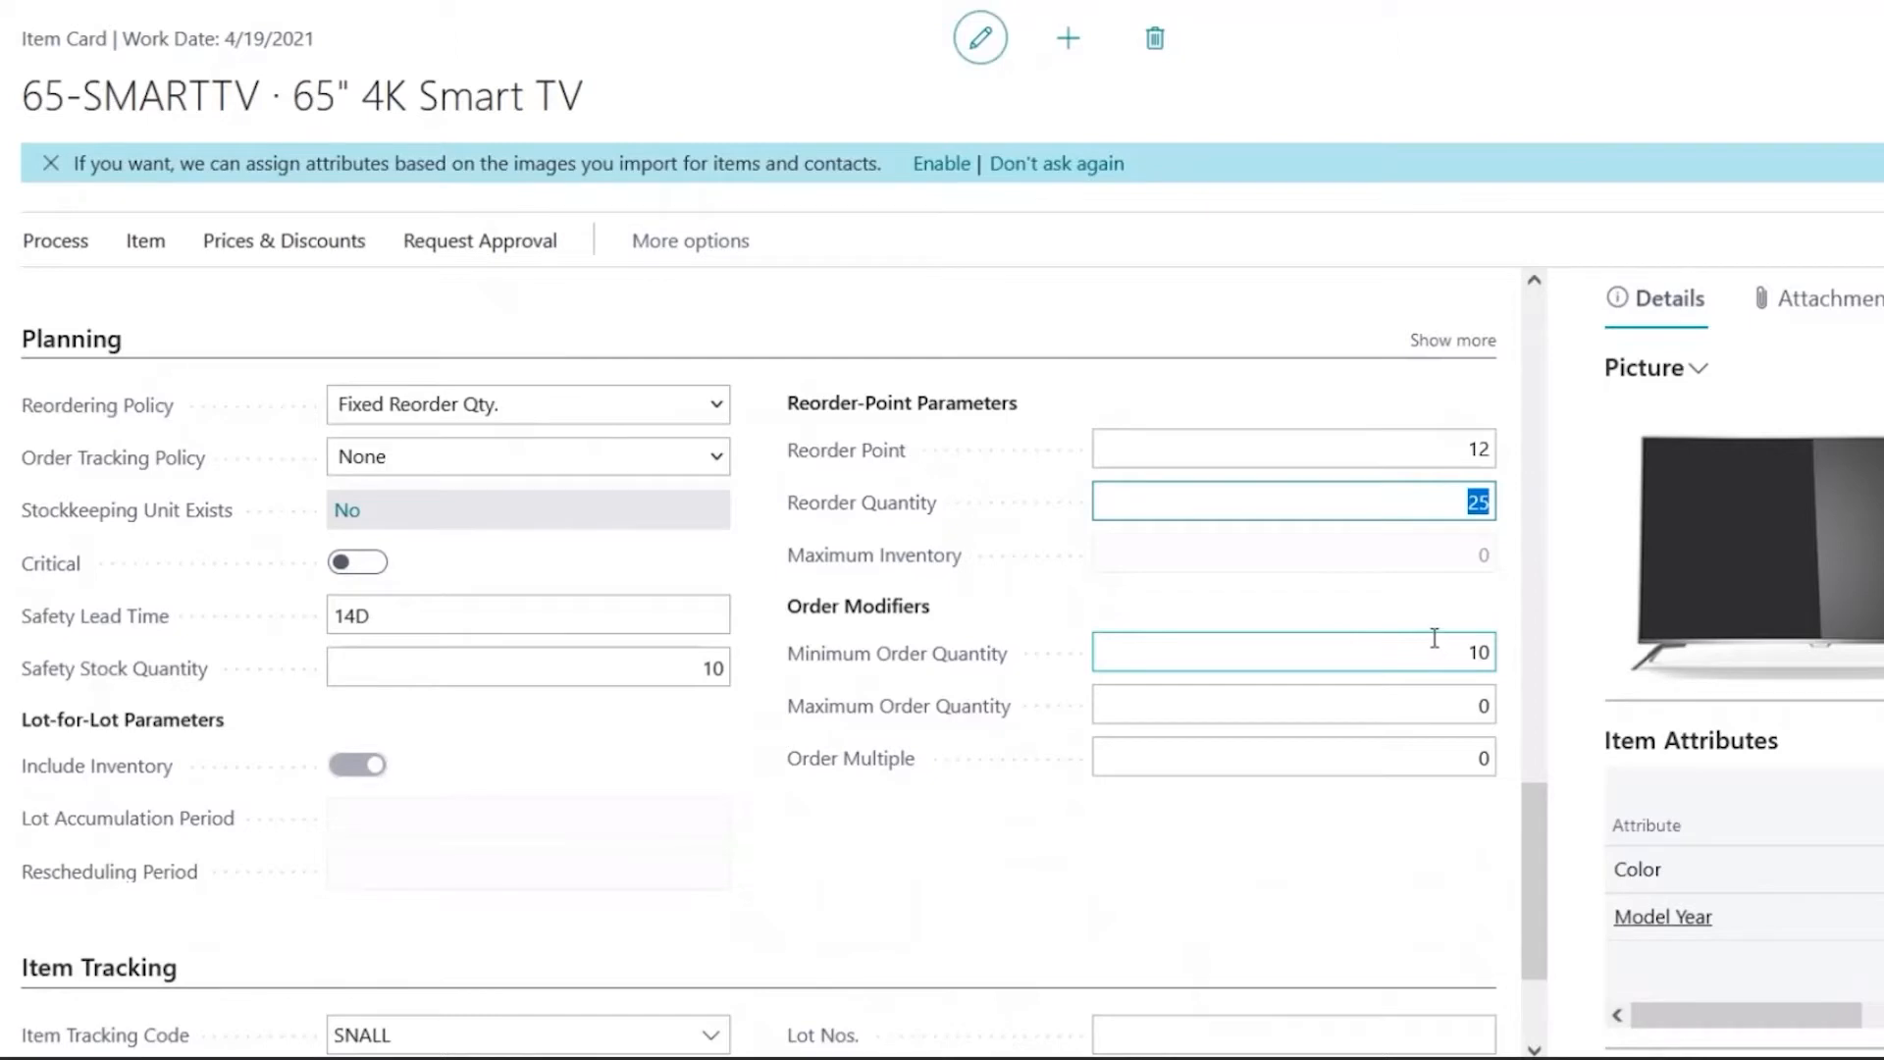
scroll(1434, 639, "down", 3)
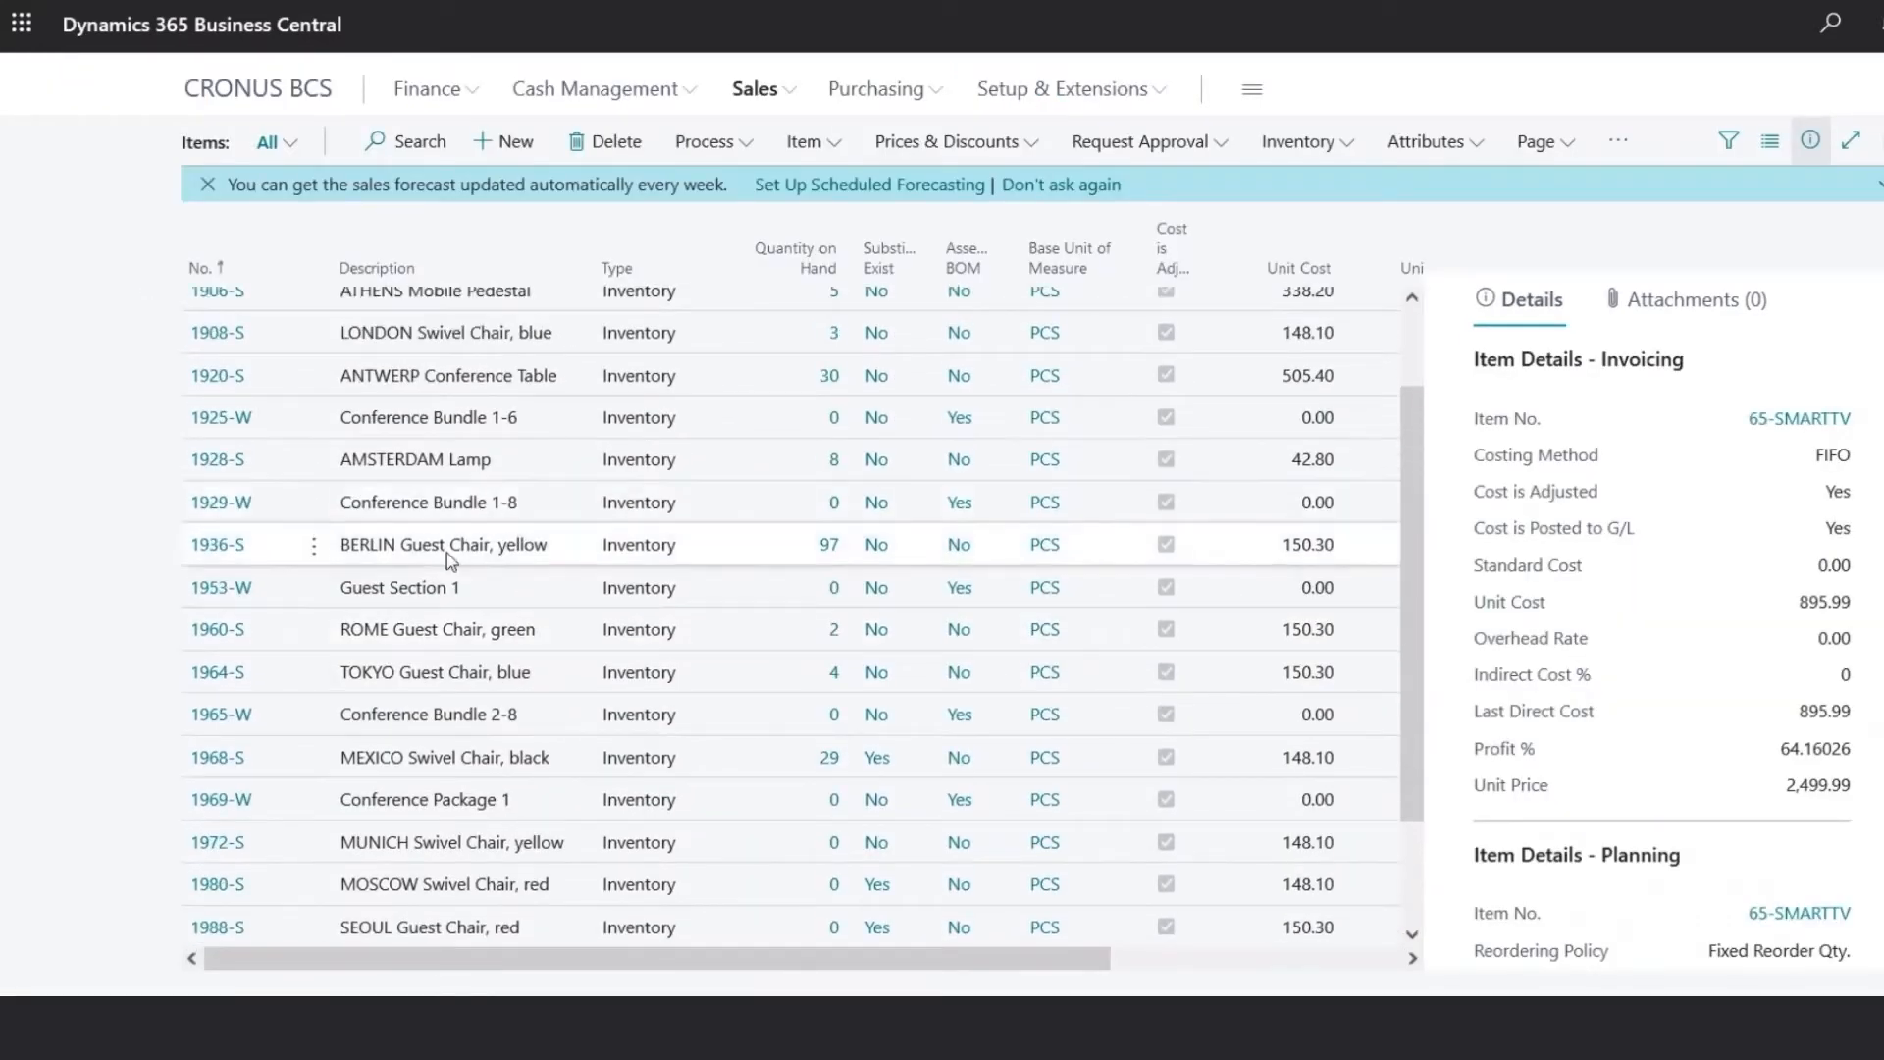
Open the item card for 1929-W, Conference Bundle 1-8, and examine the Assembly Policy choices under Replenishment.
left_click(224, 506)
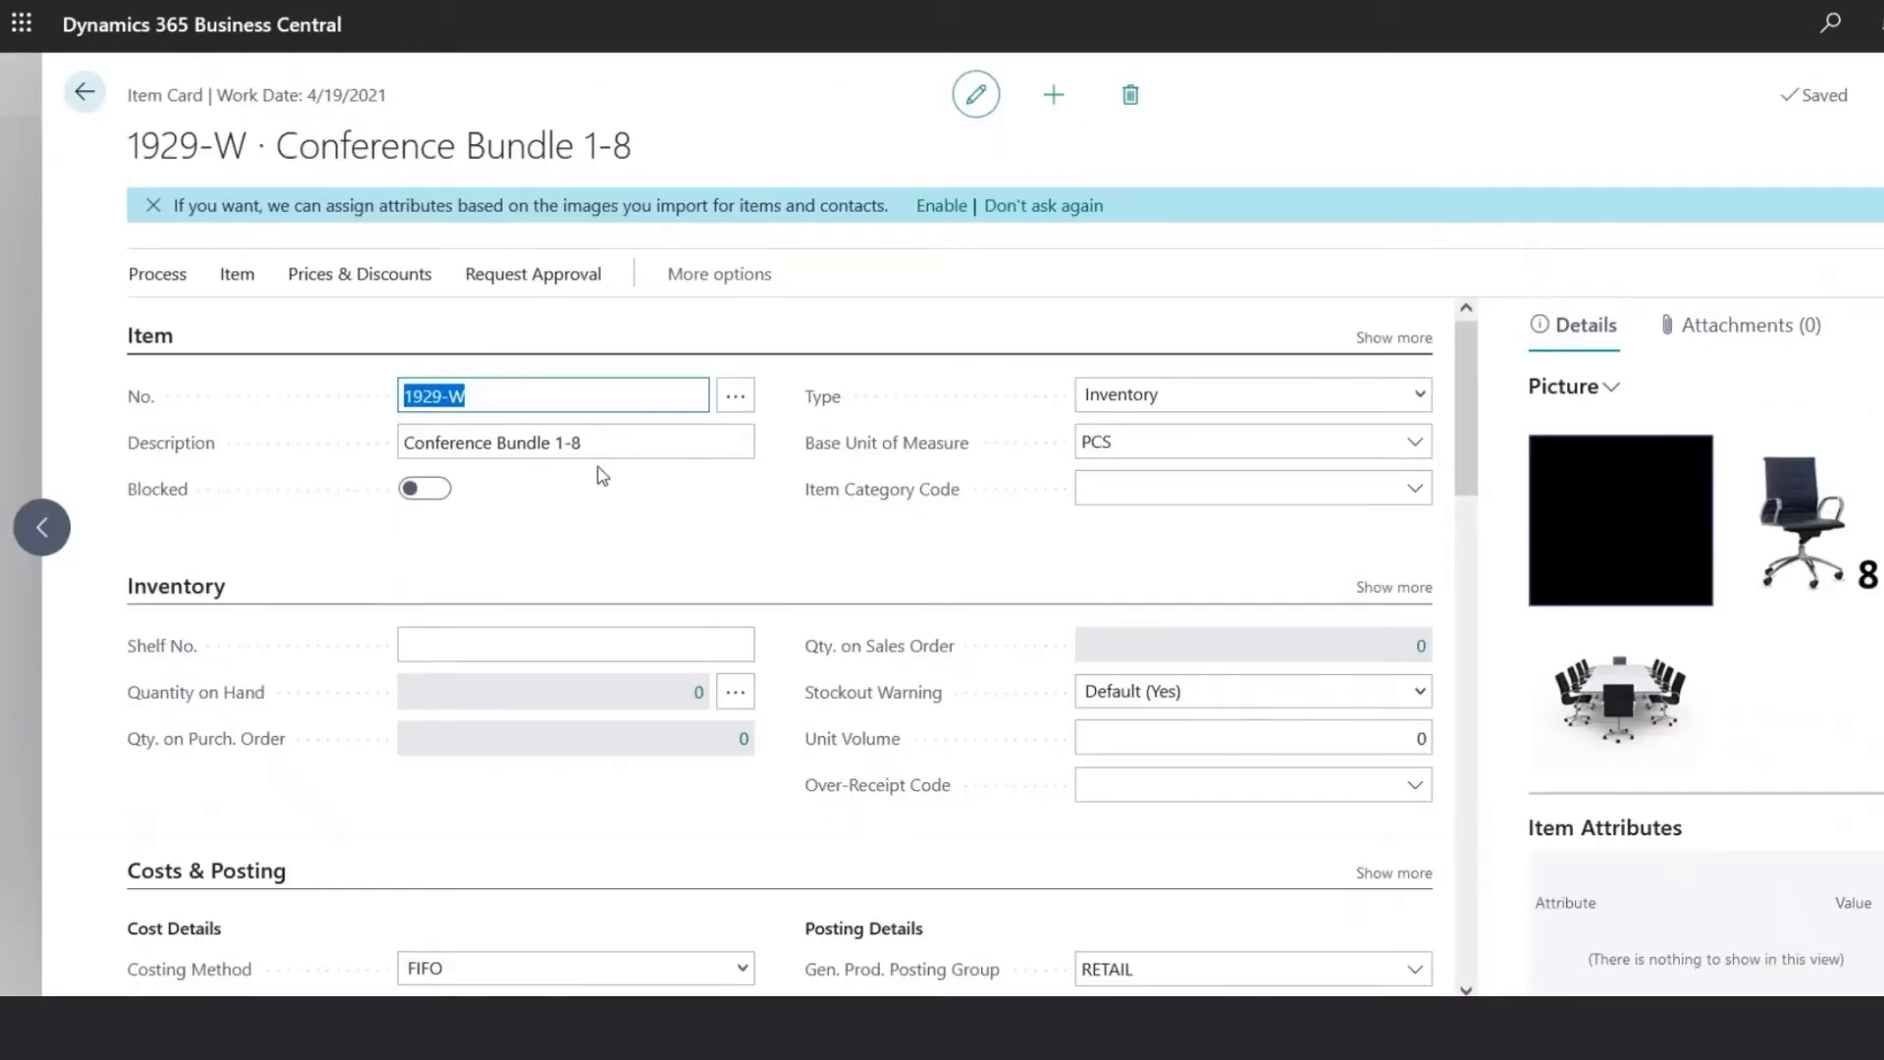
scroll(638, 480, "down", 7)
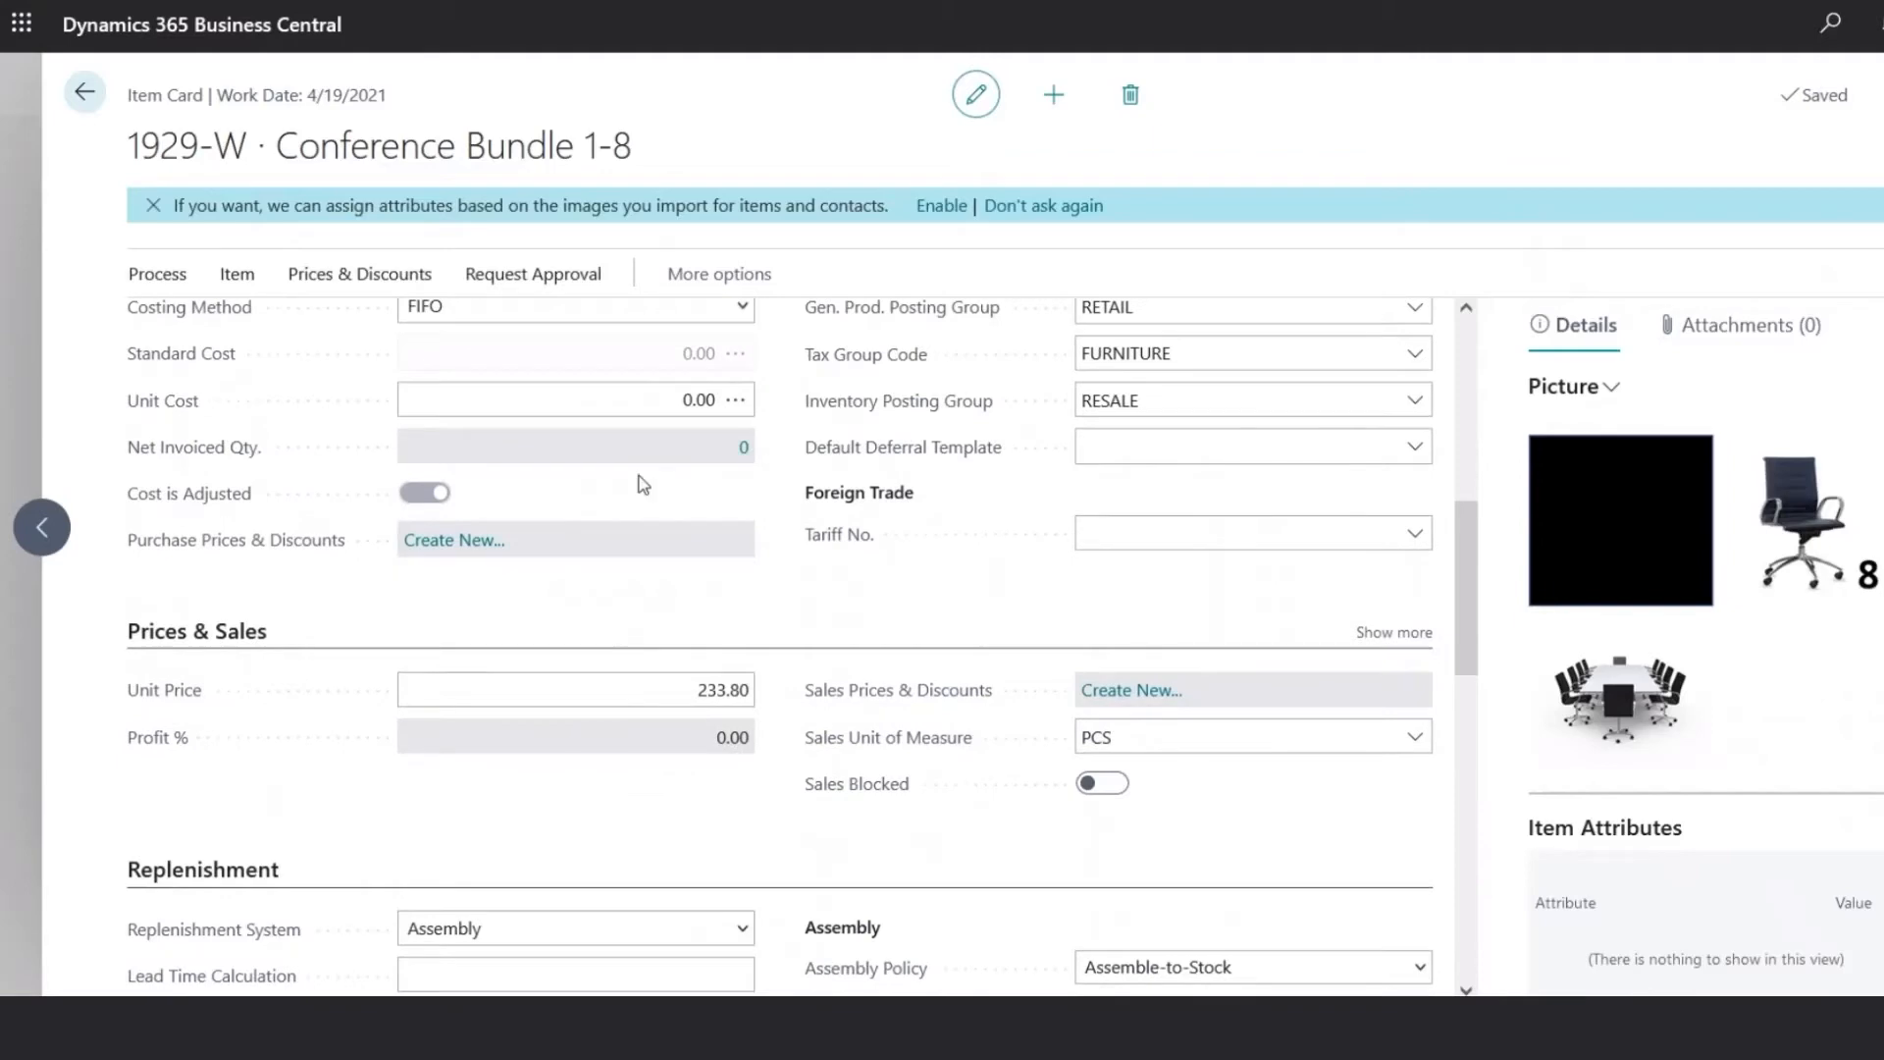
scroll(640, 480, "down", 5)
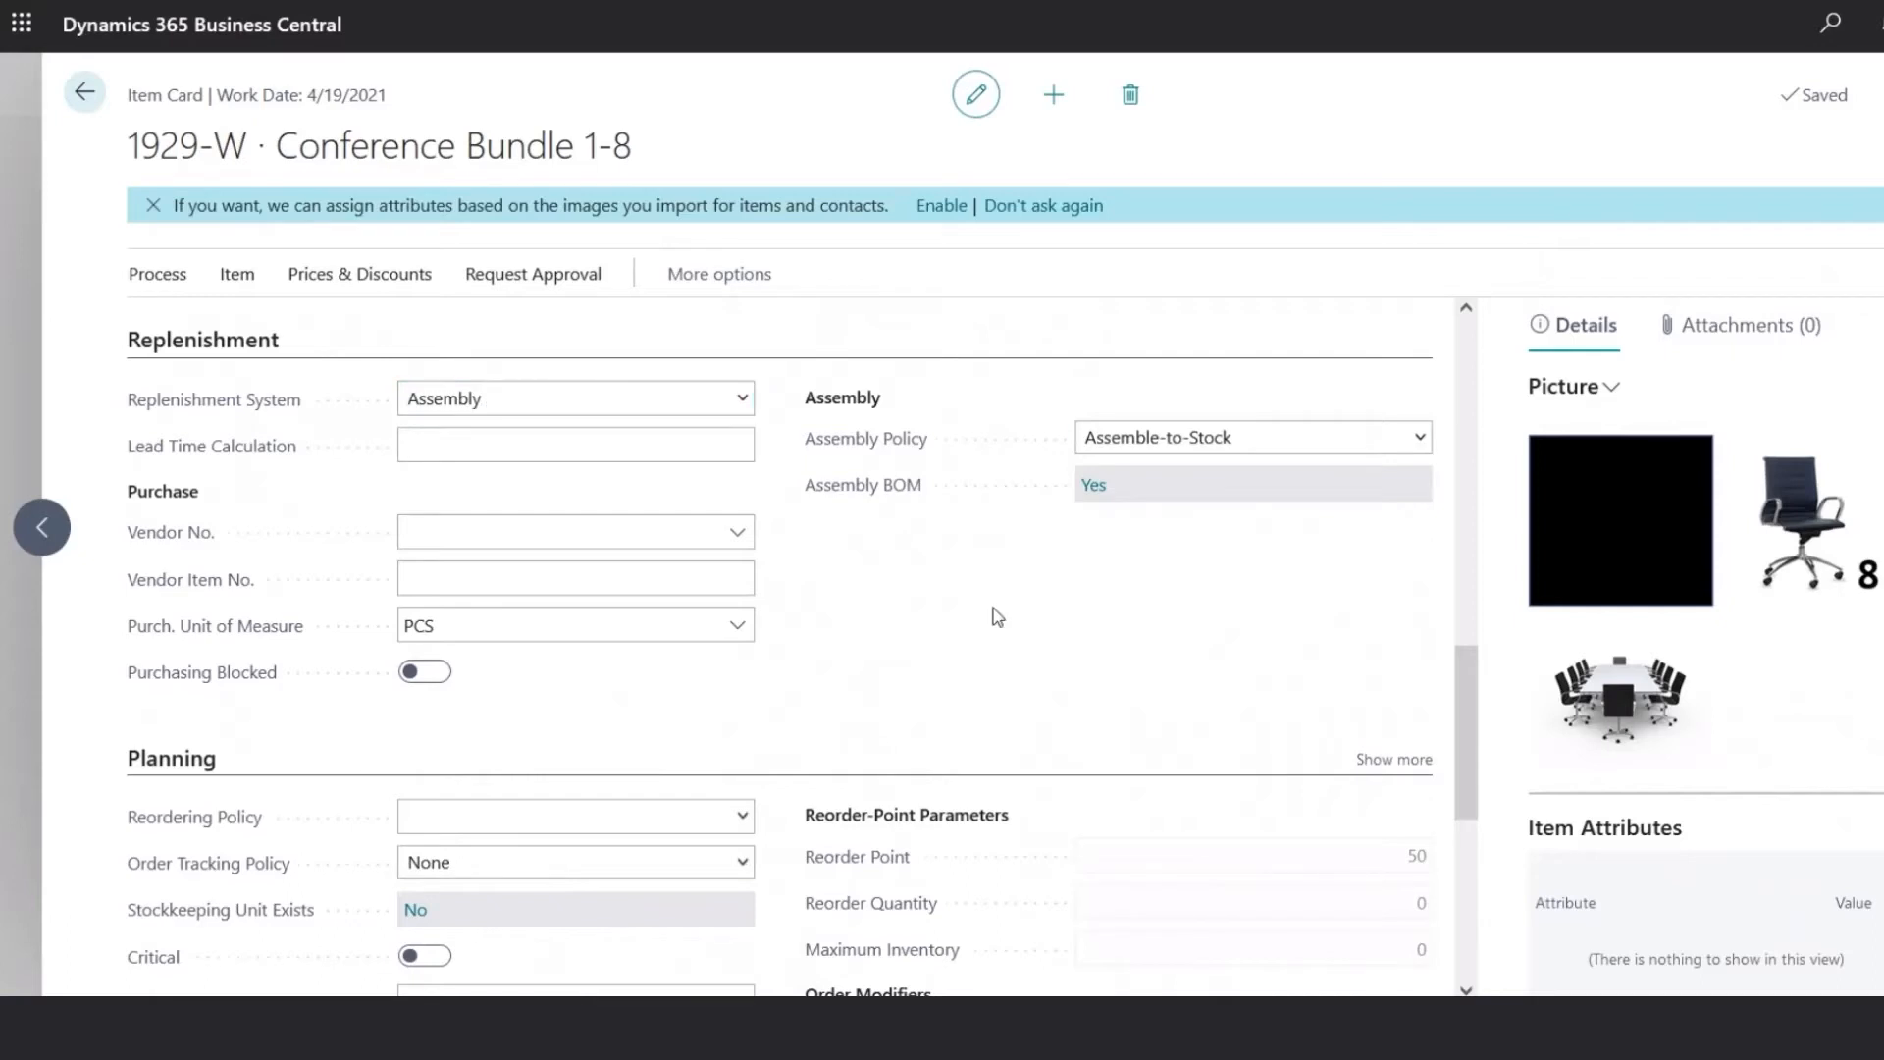
left_click(1391, 446)
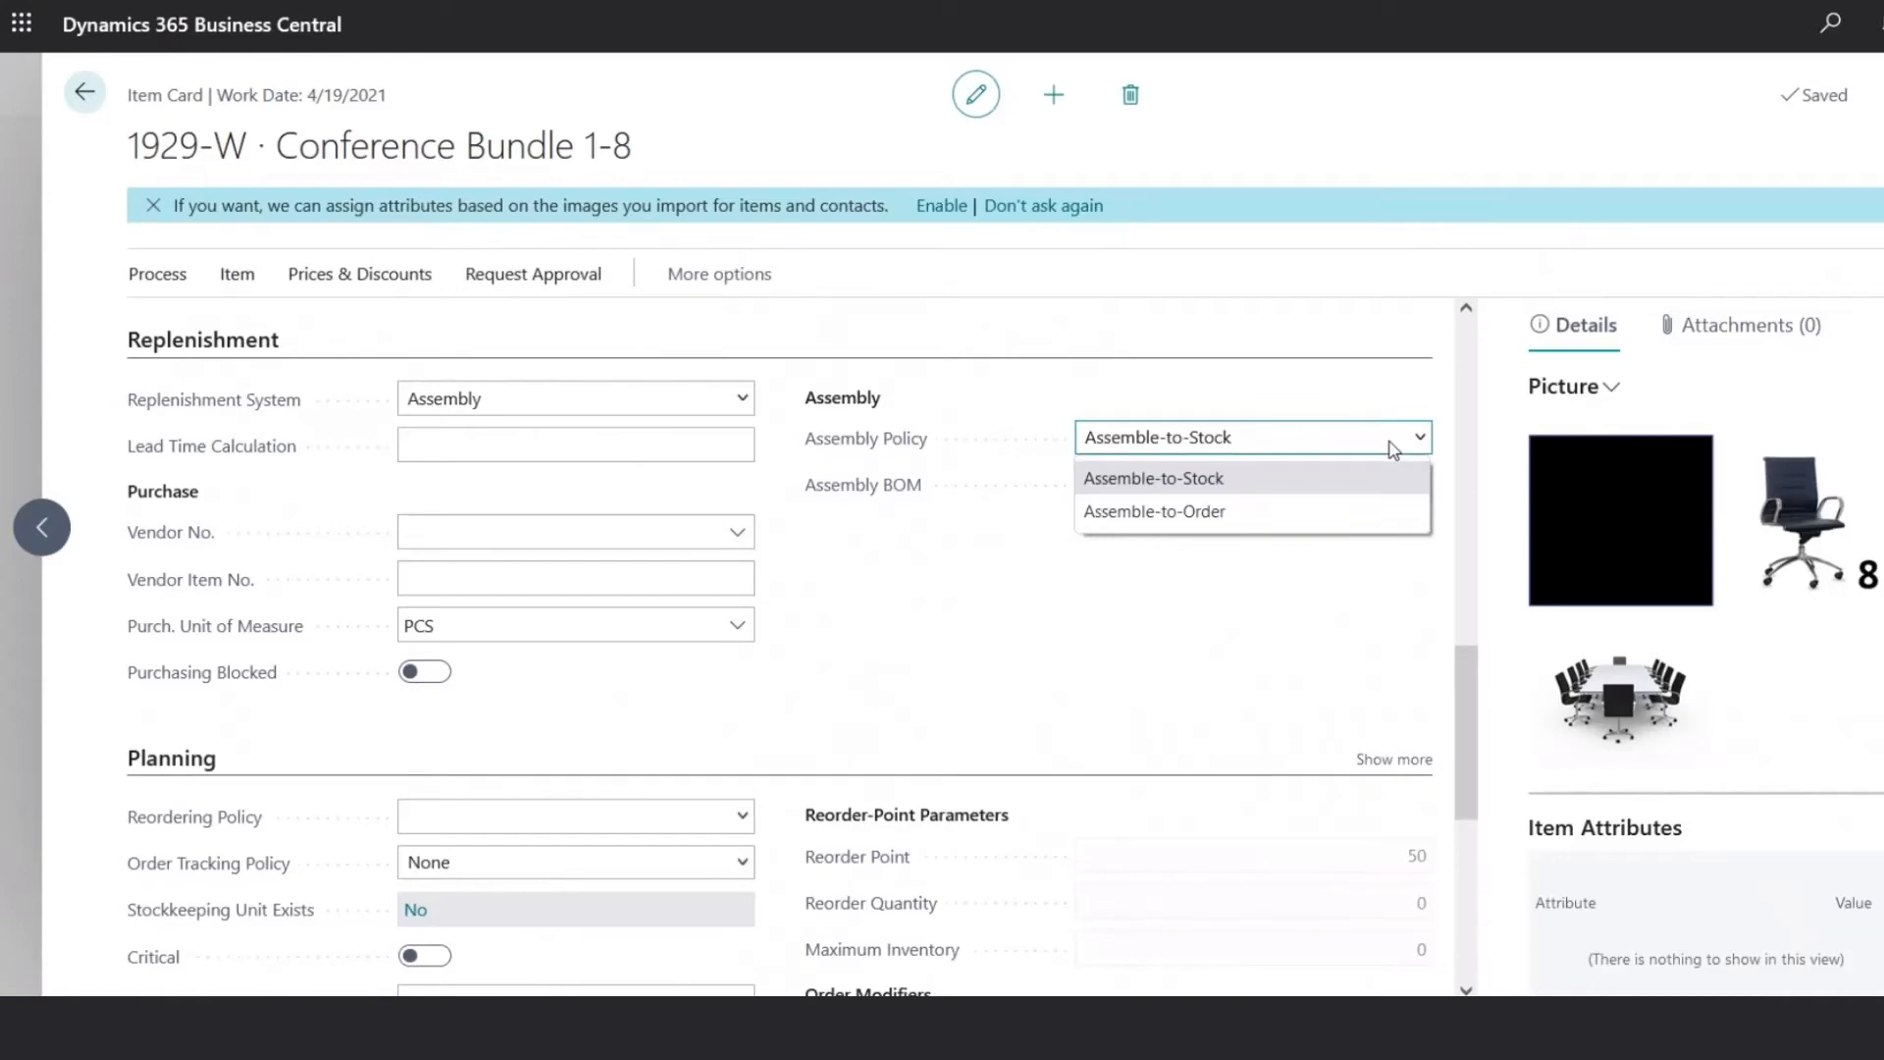
Open the assembly BOM of Conference Bundle 1-8 to review its components, and return to the items list.
left_click(719, 274)
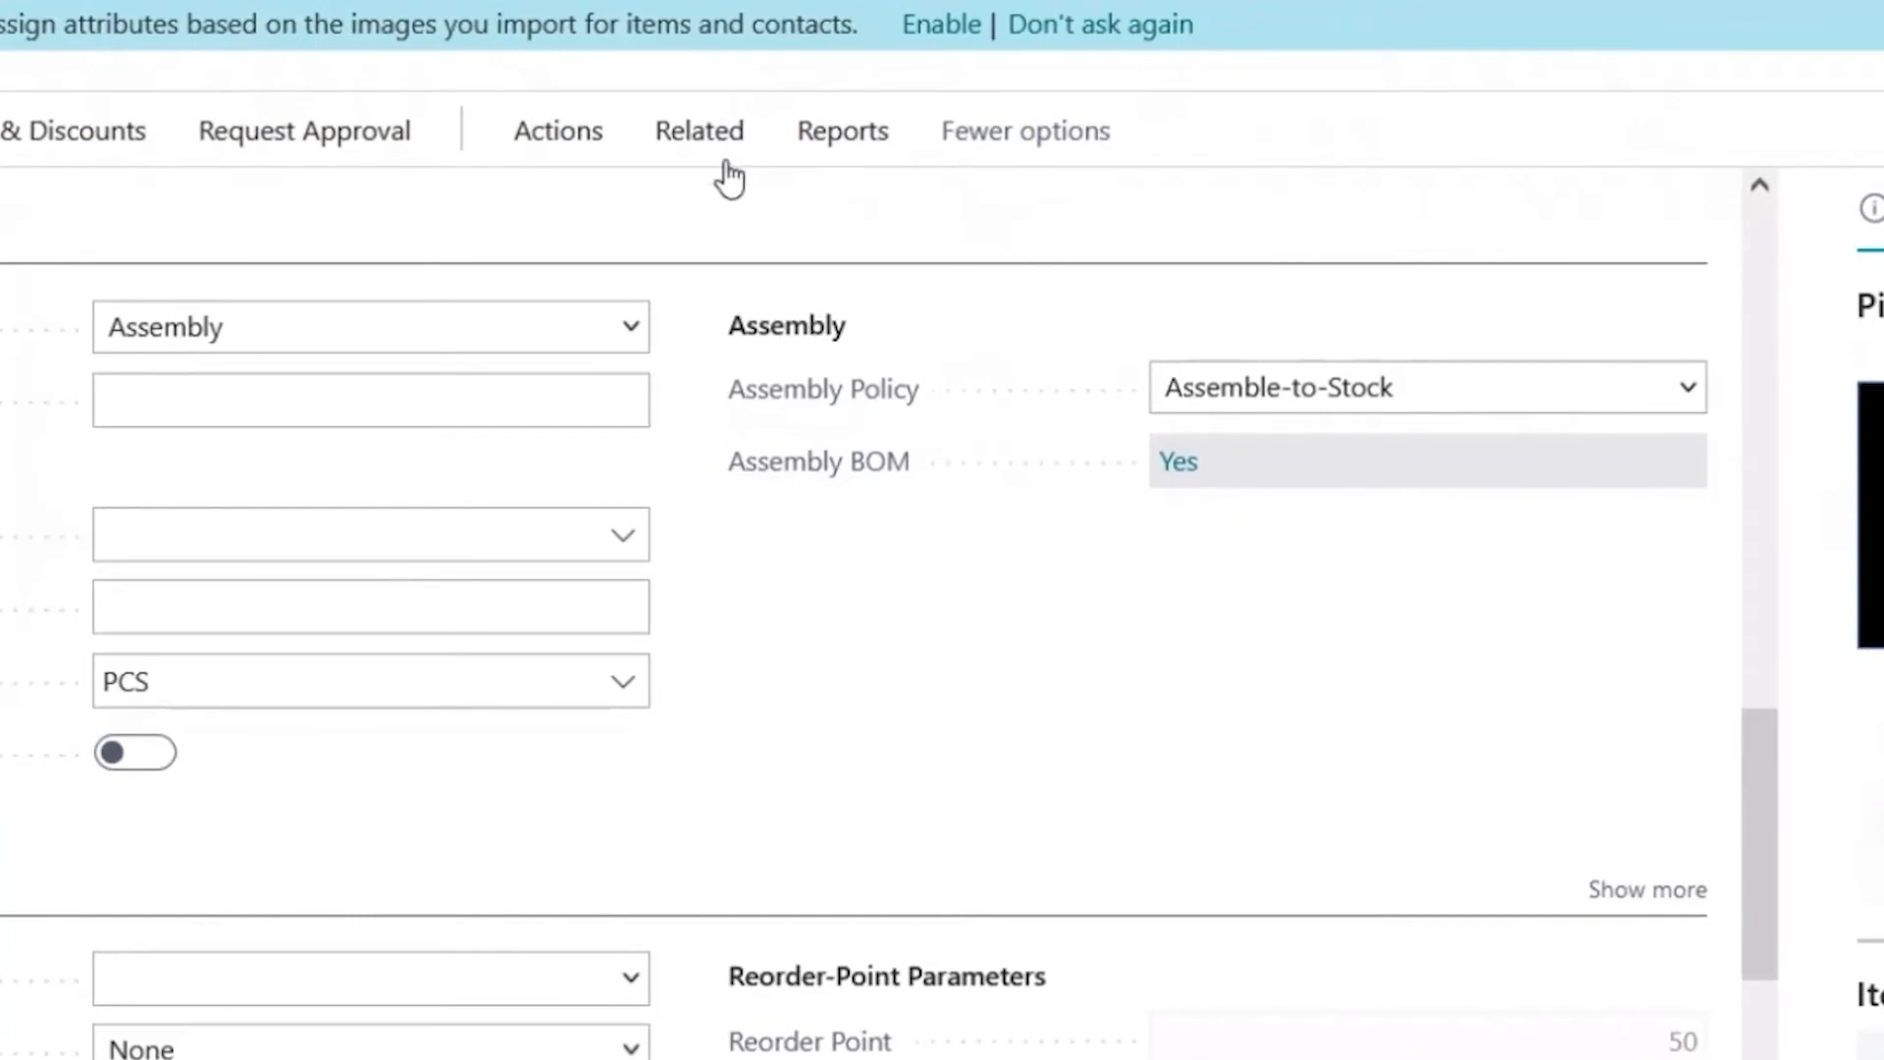
left_click(735, 155)
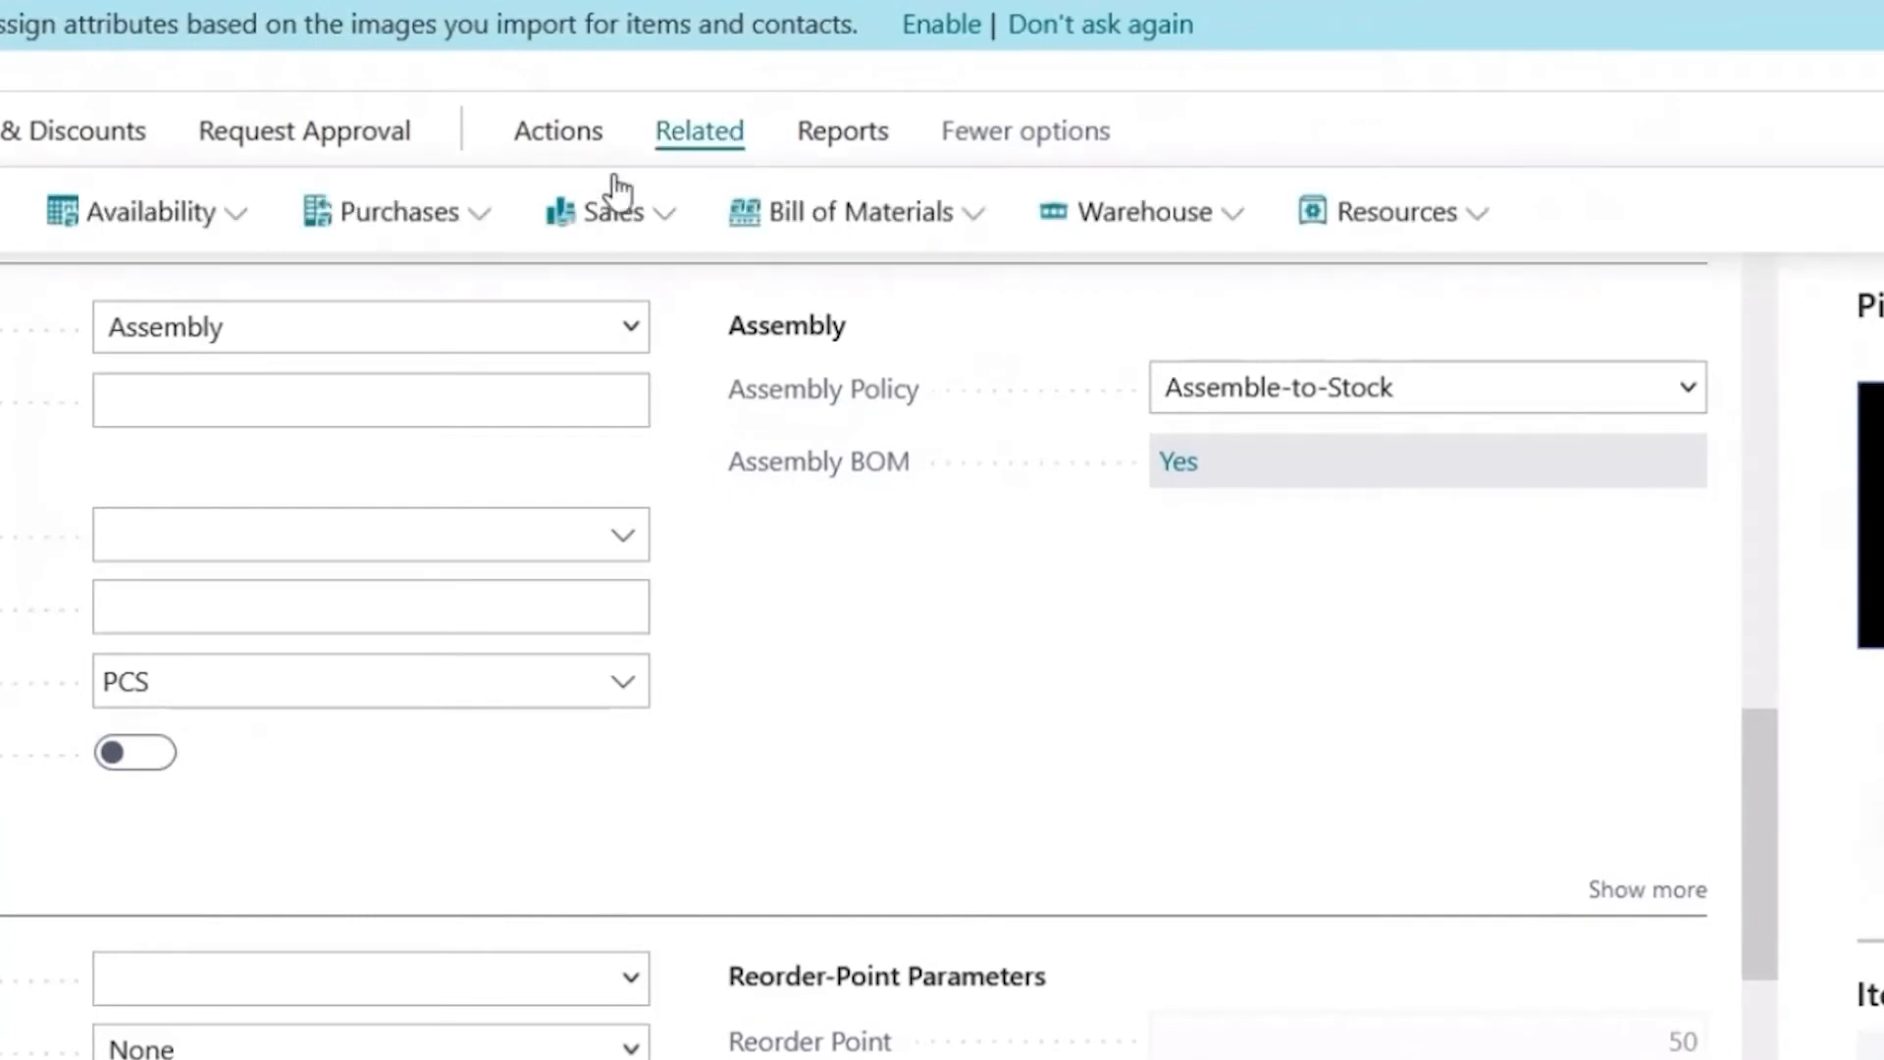
left_click(827, 242)
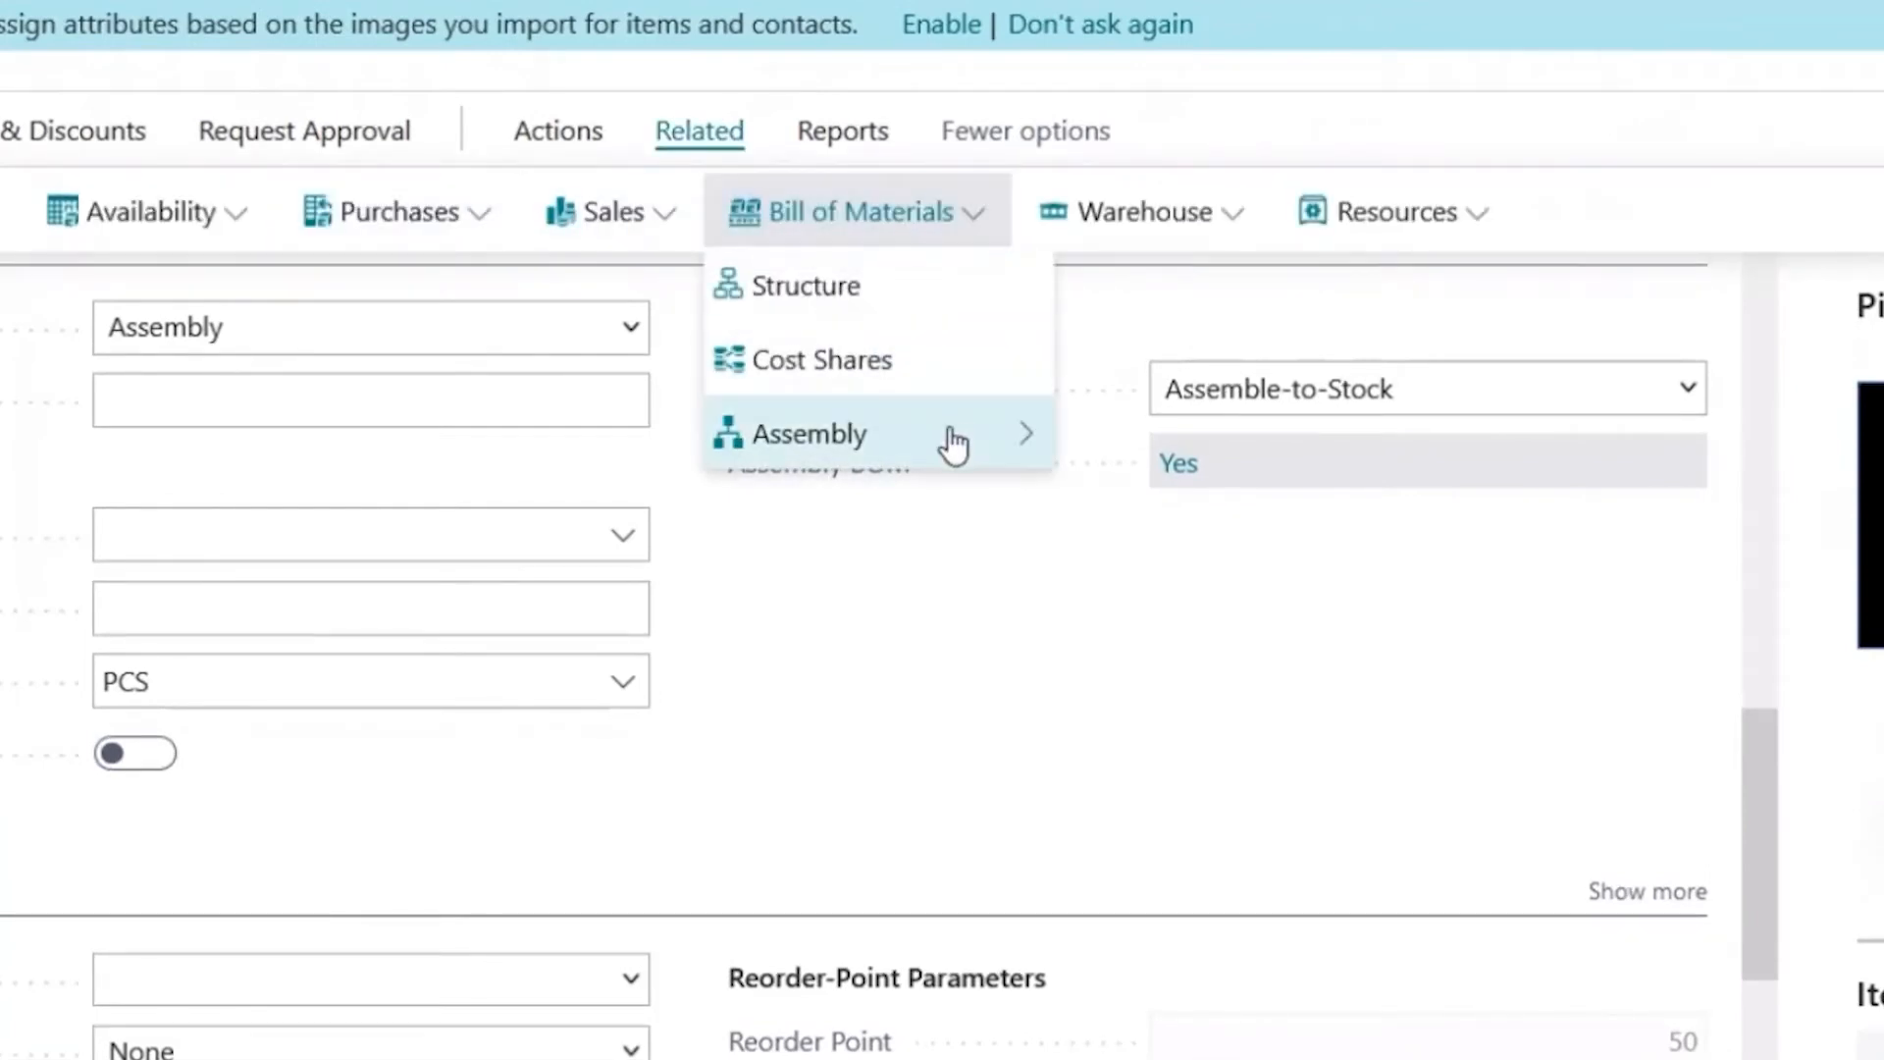
mouse_move(958, 437)
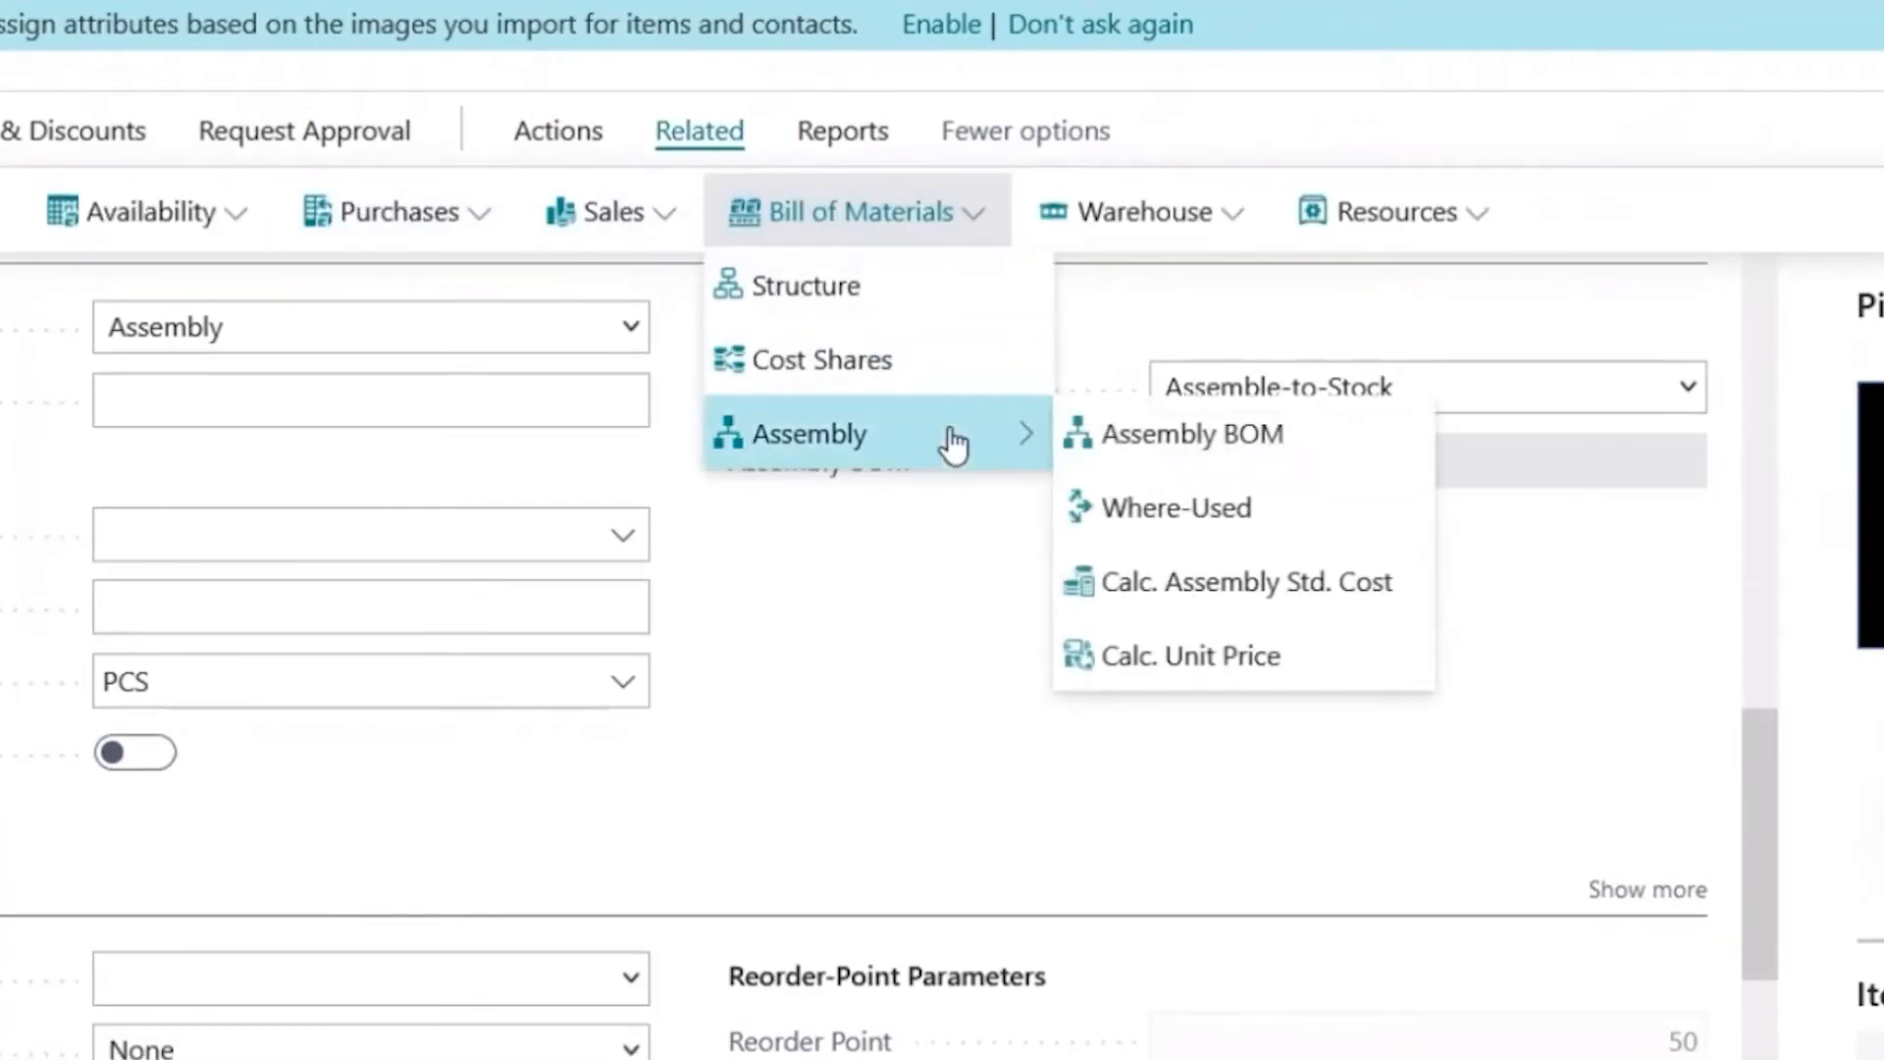
left_click(1352, 465)
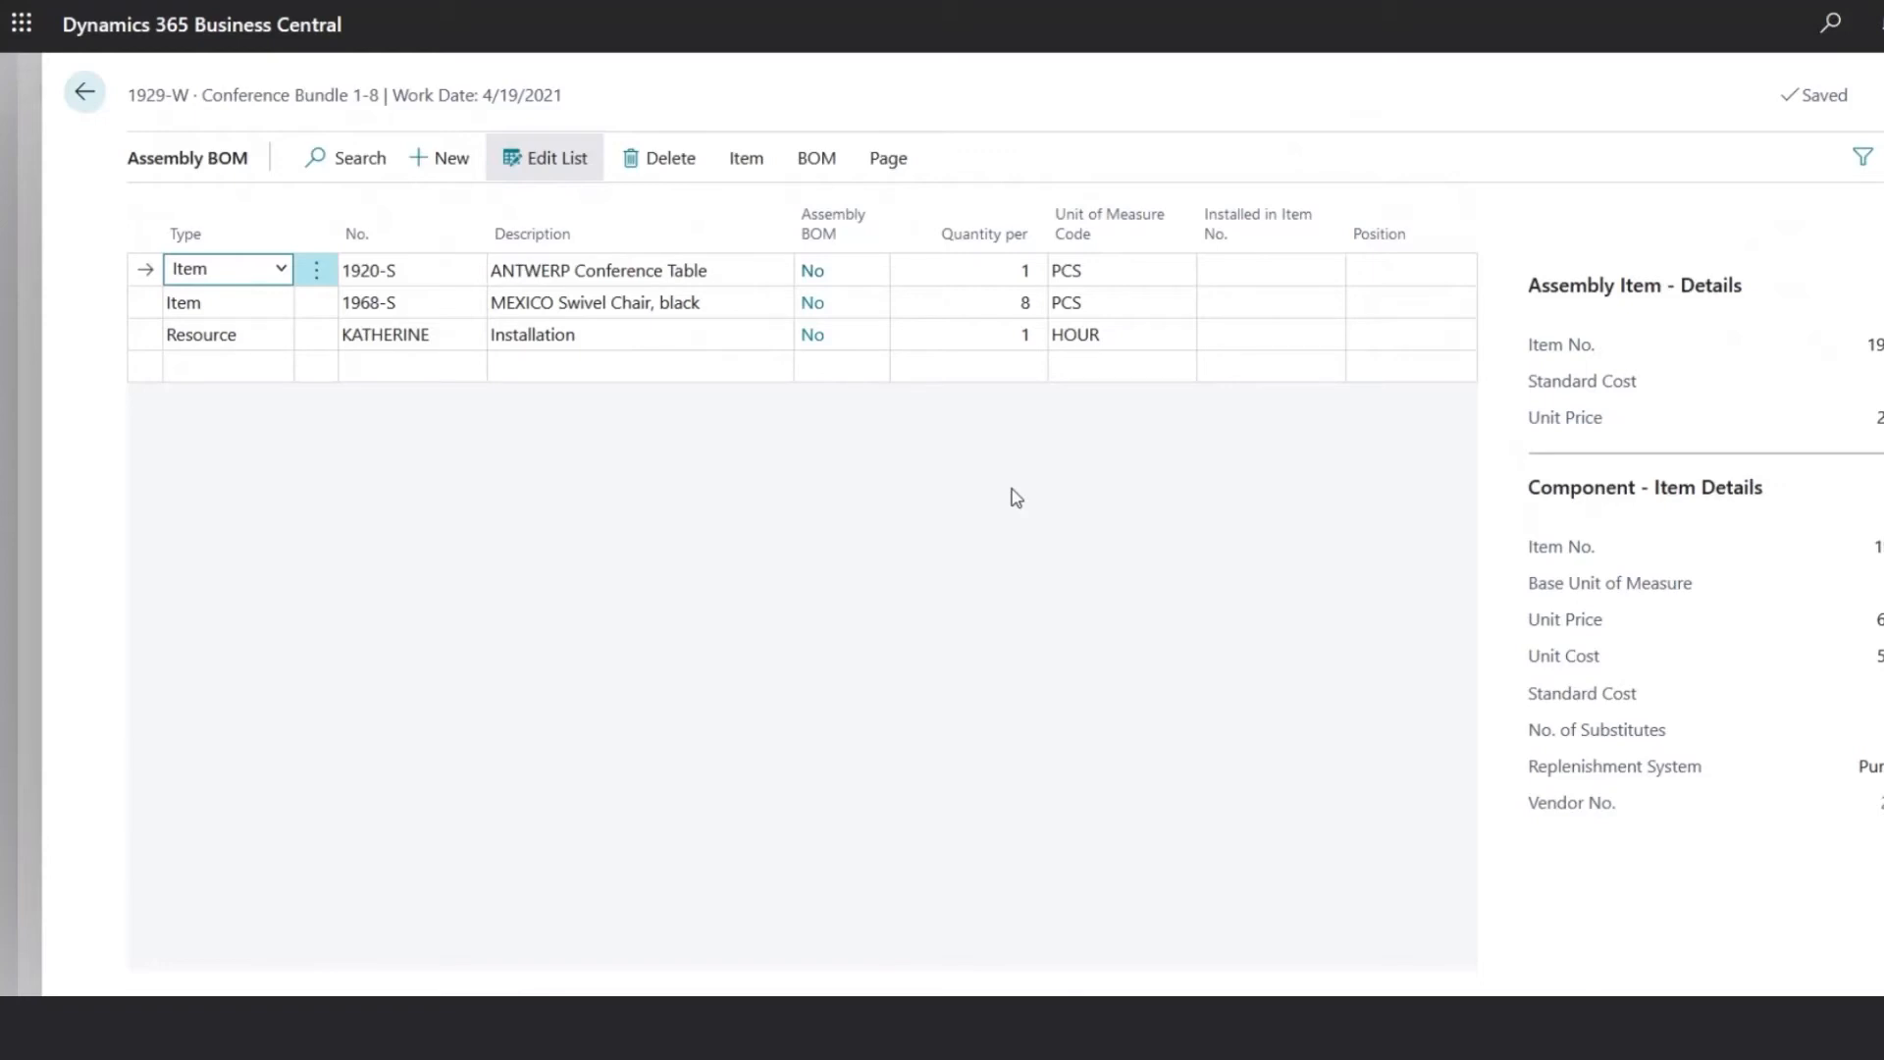
left_click(84, 93)
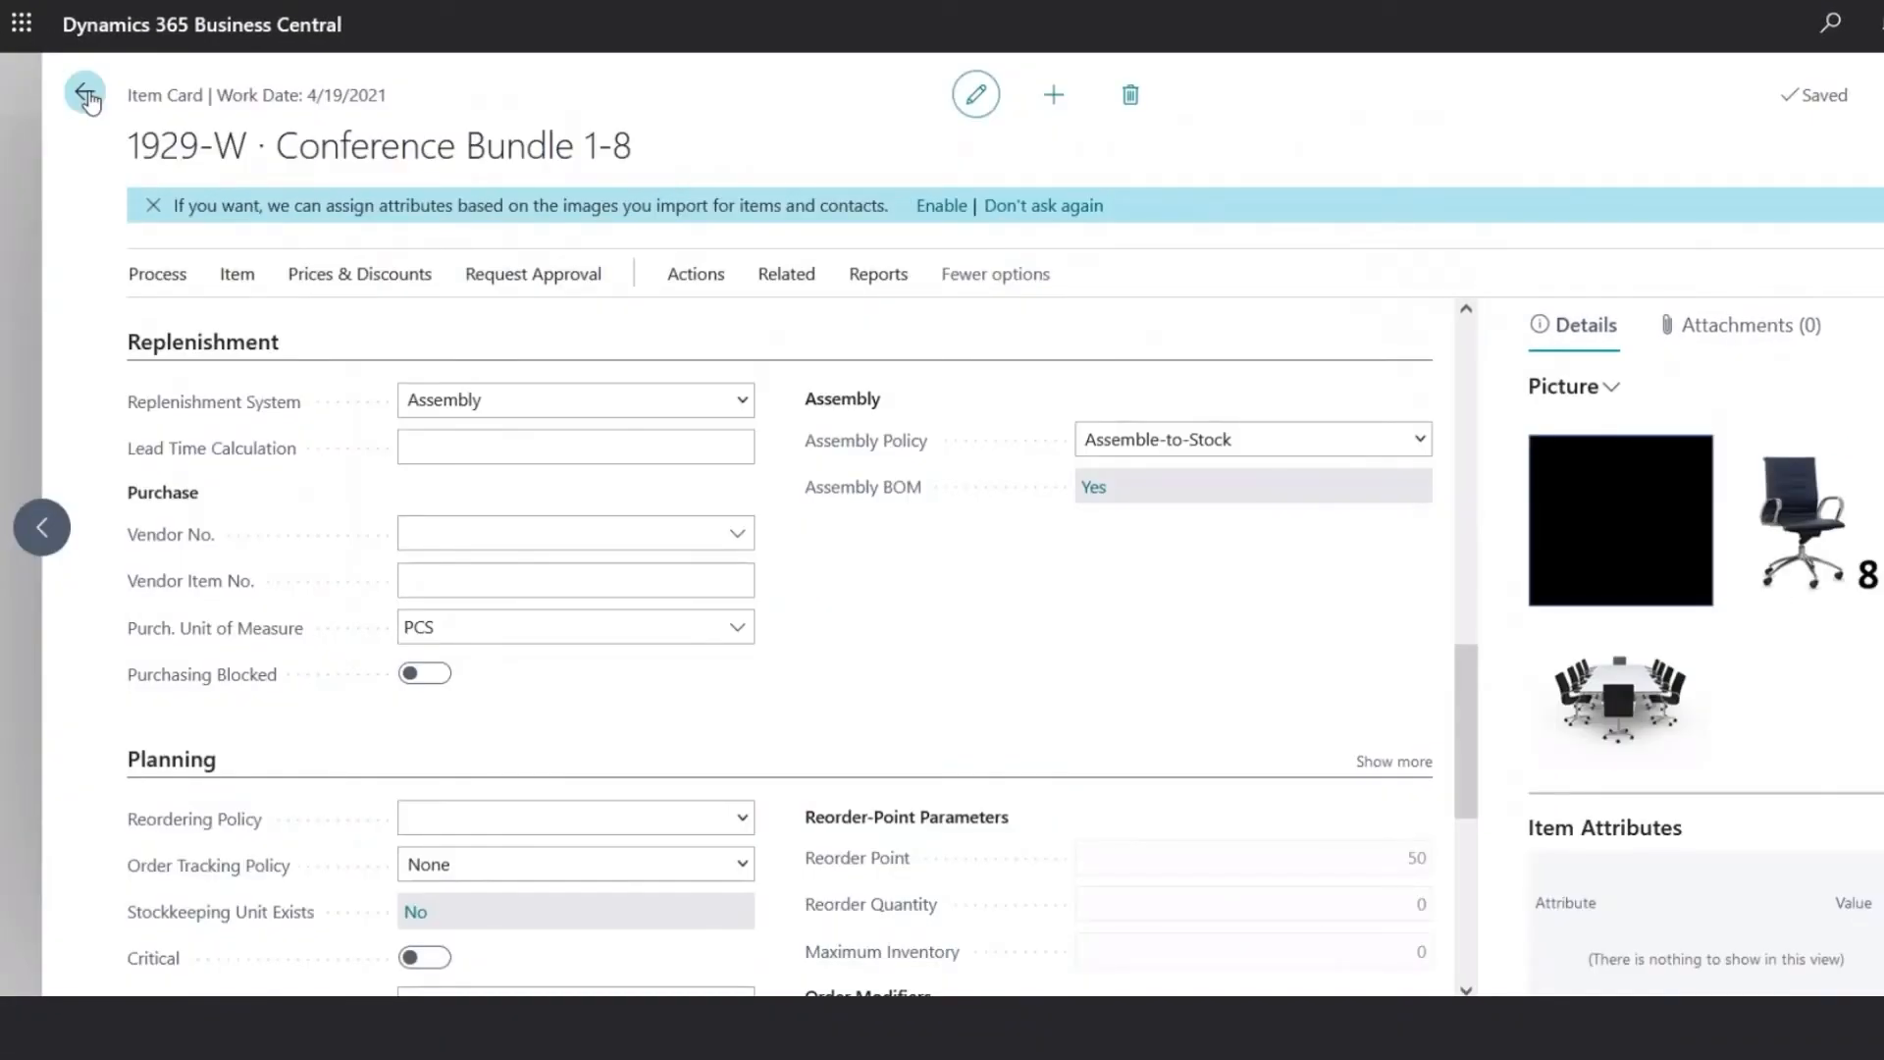
left_click(86, 94)
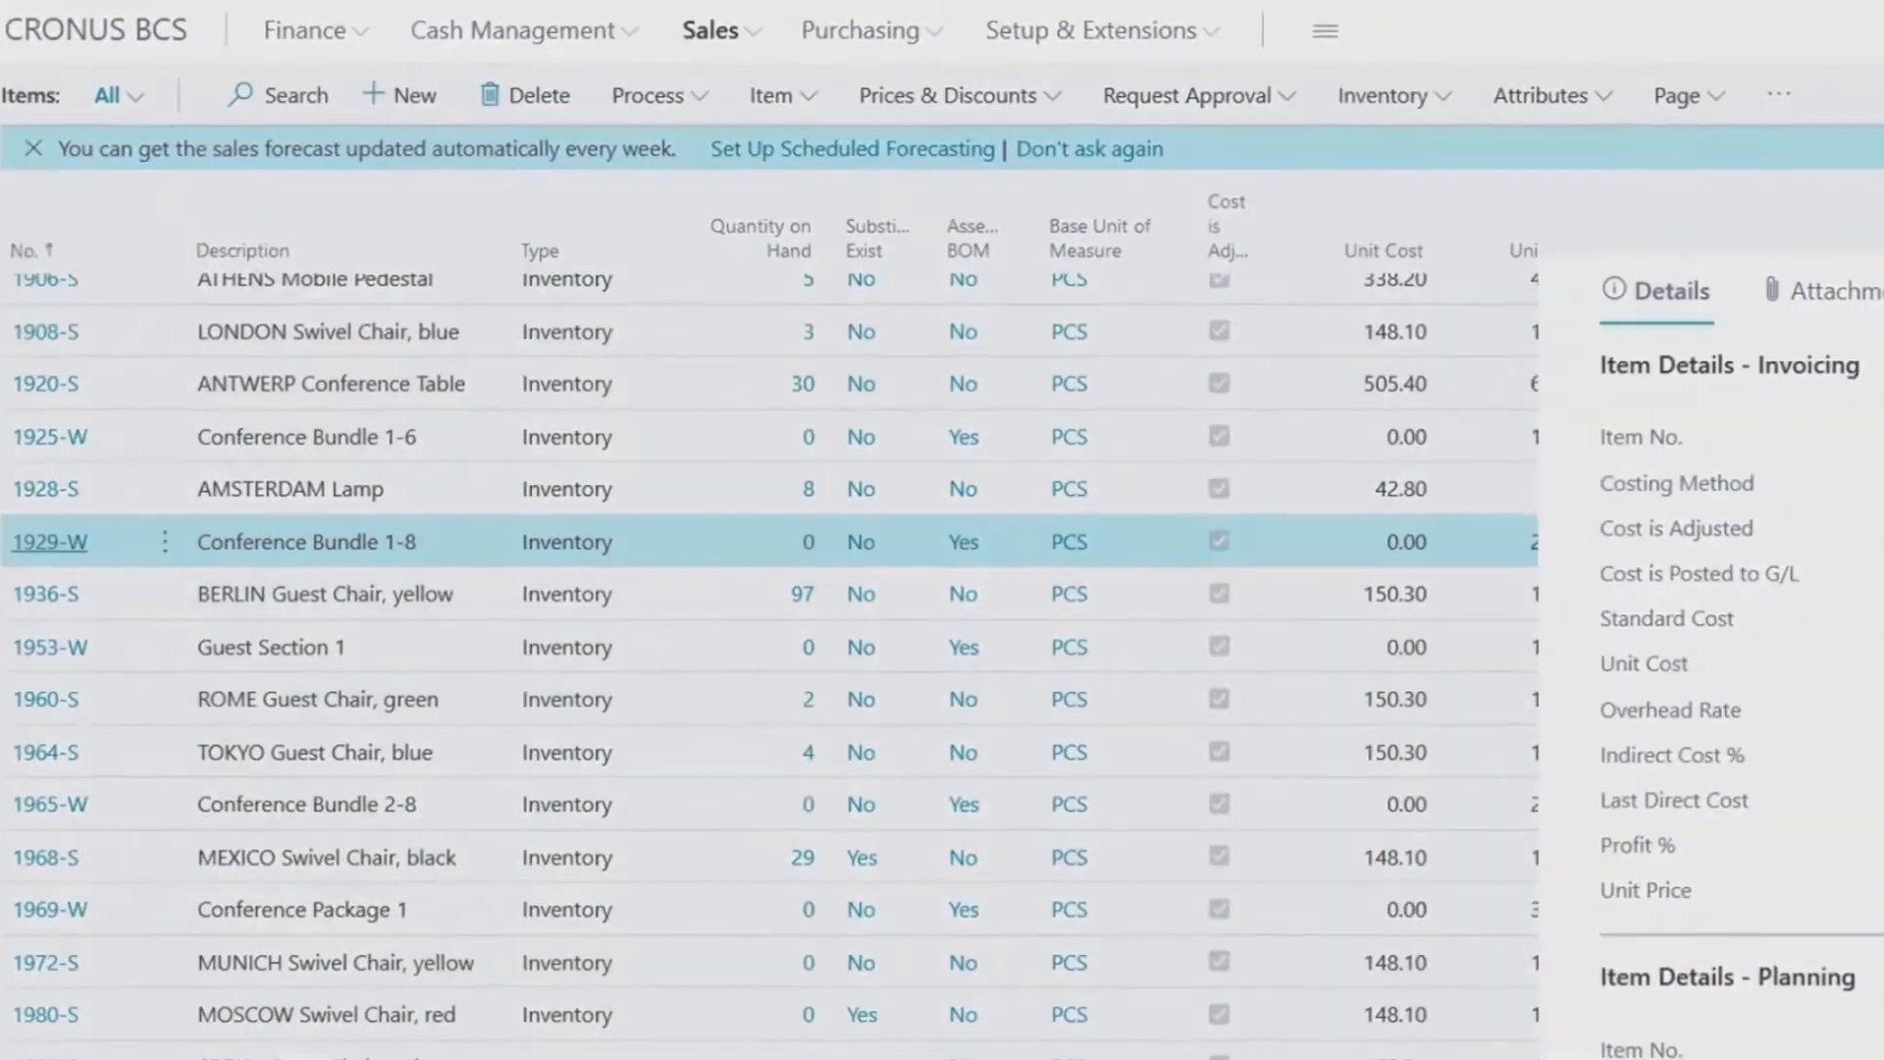
Find the Assembly Orders list and create a new assembly order.
key("alt+q")
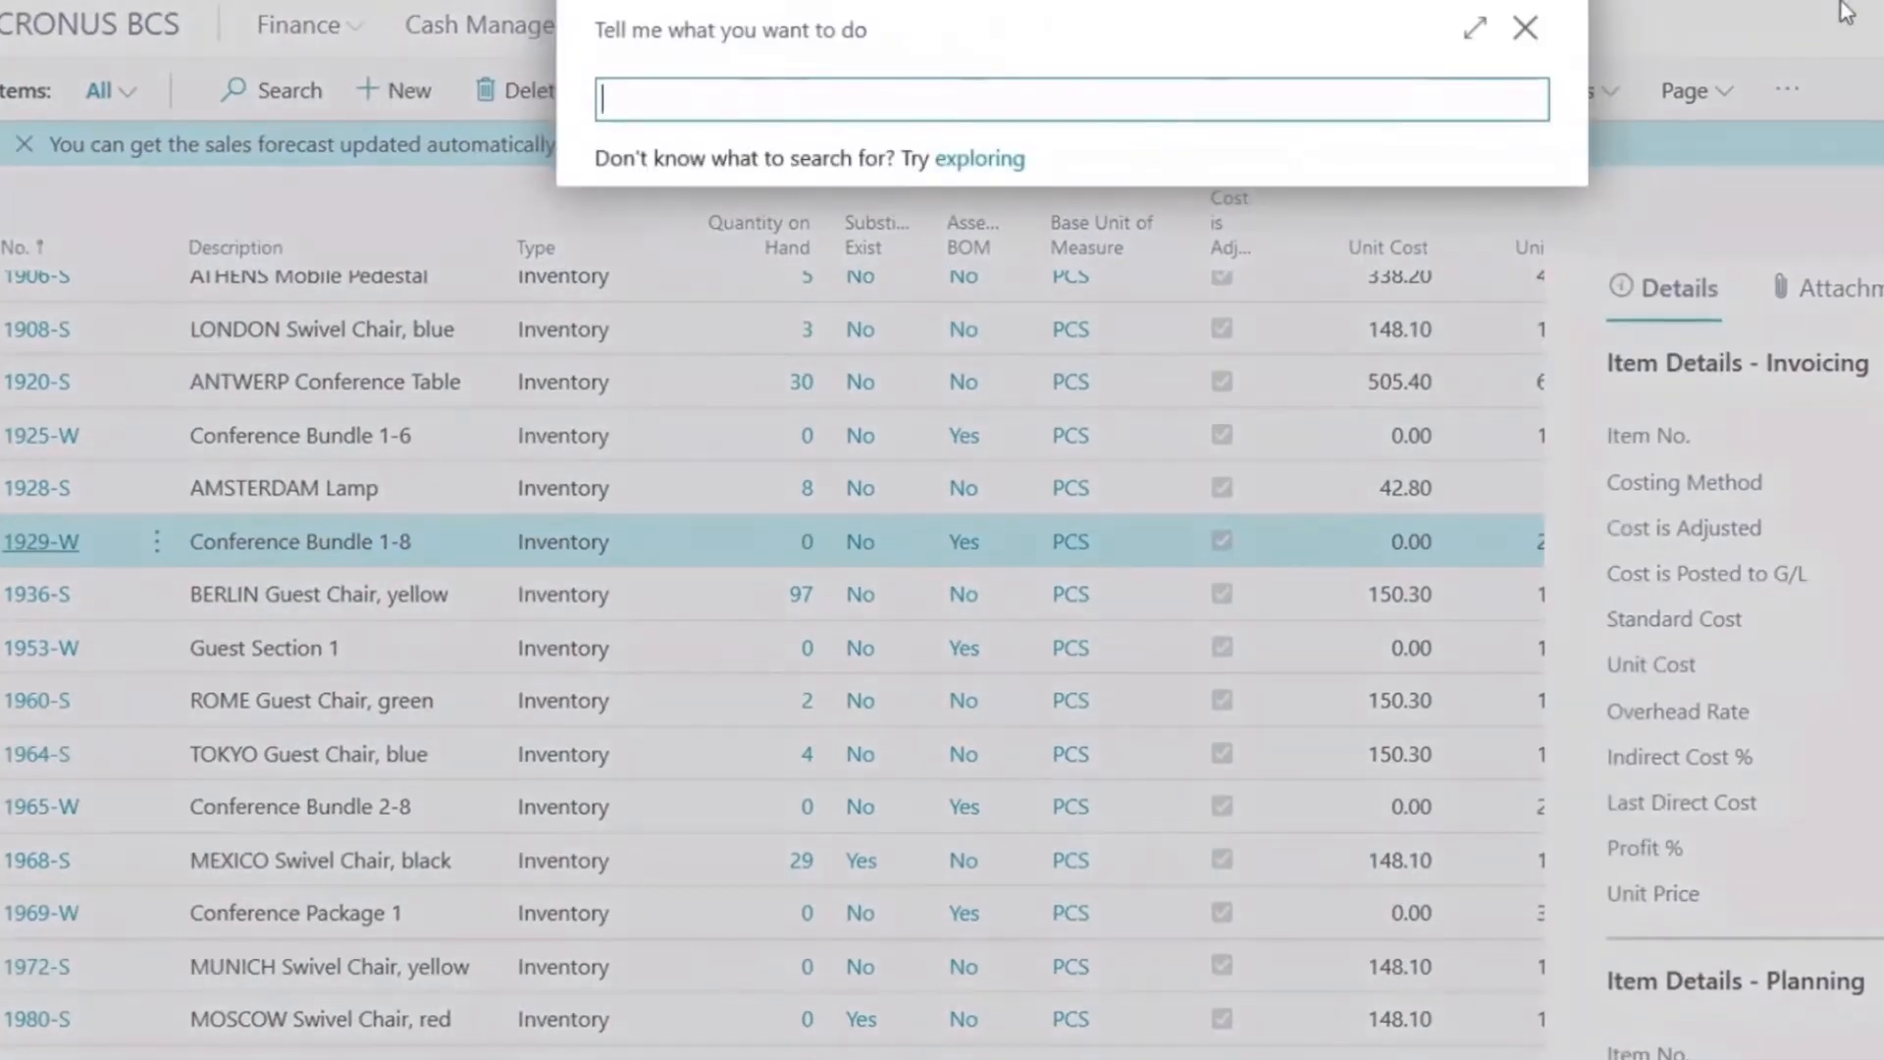
type("assembly order")
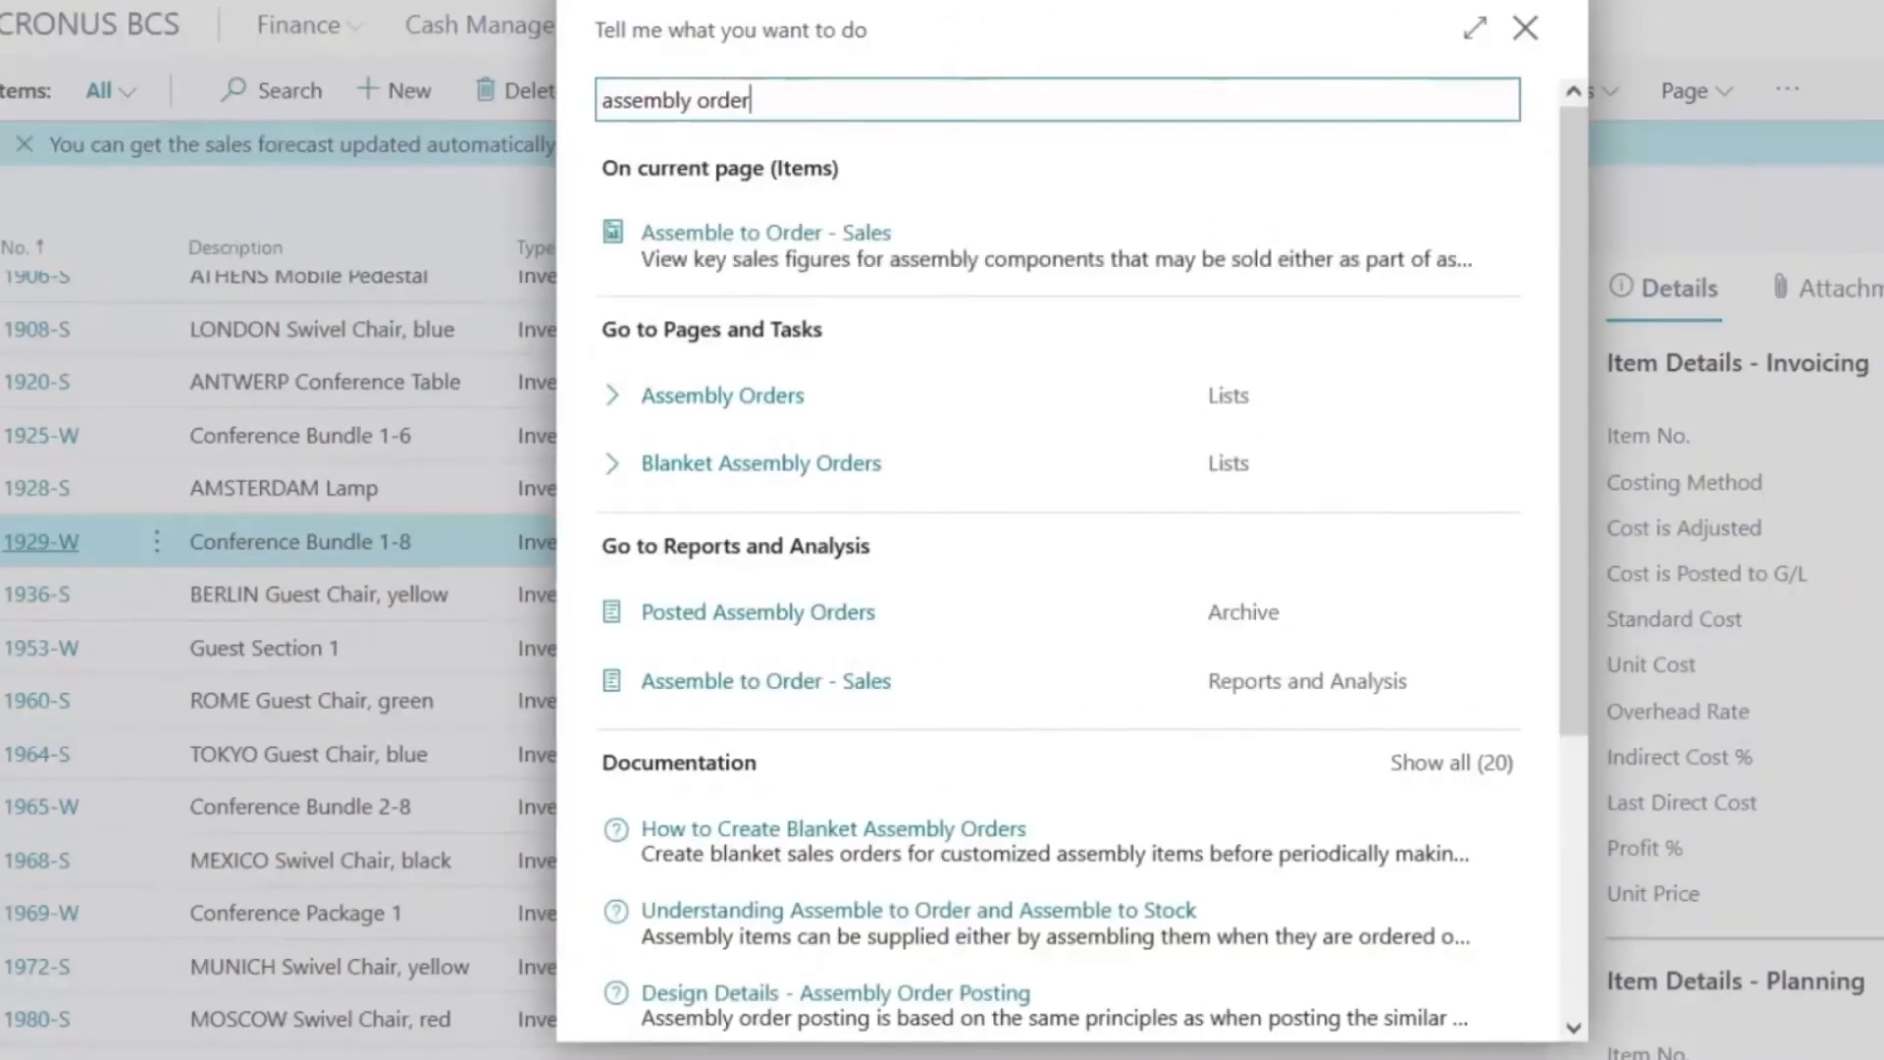
left_click(880, 404)
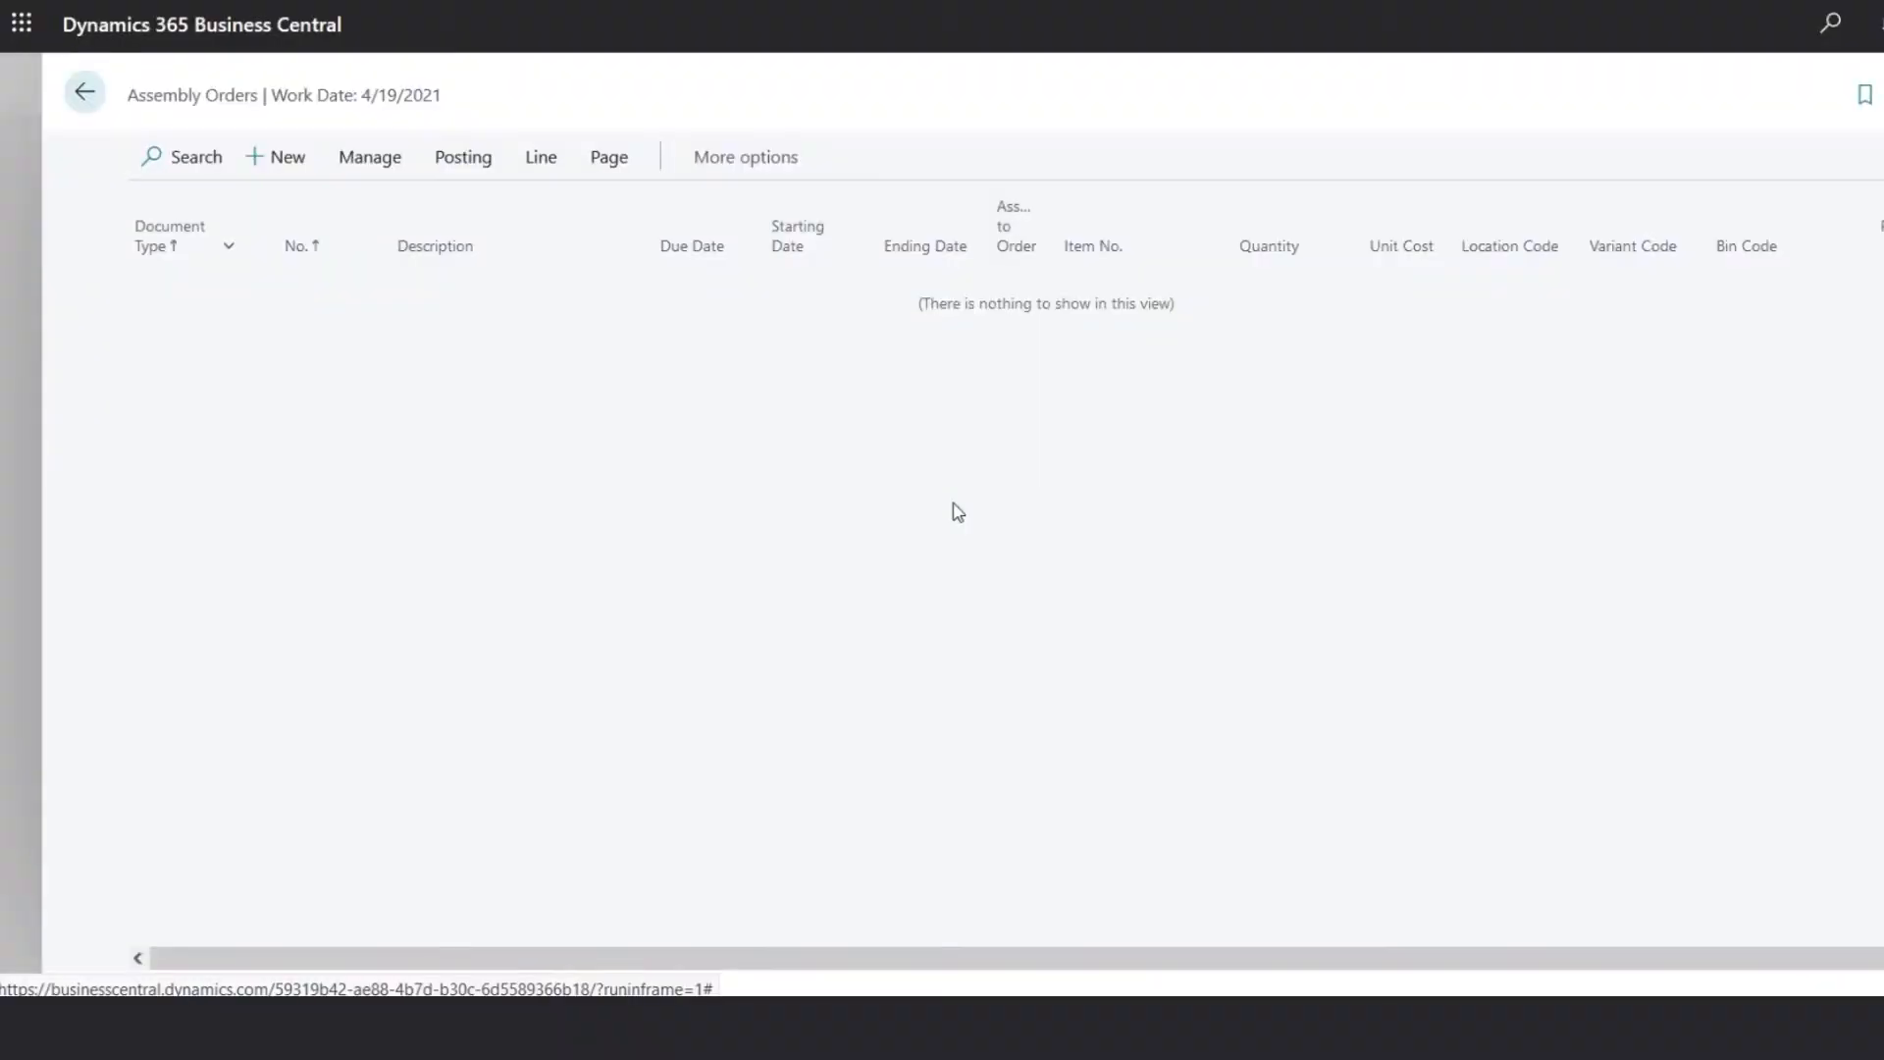
left_click(303, 155)
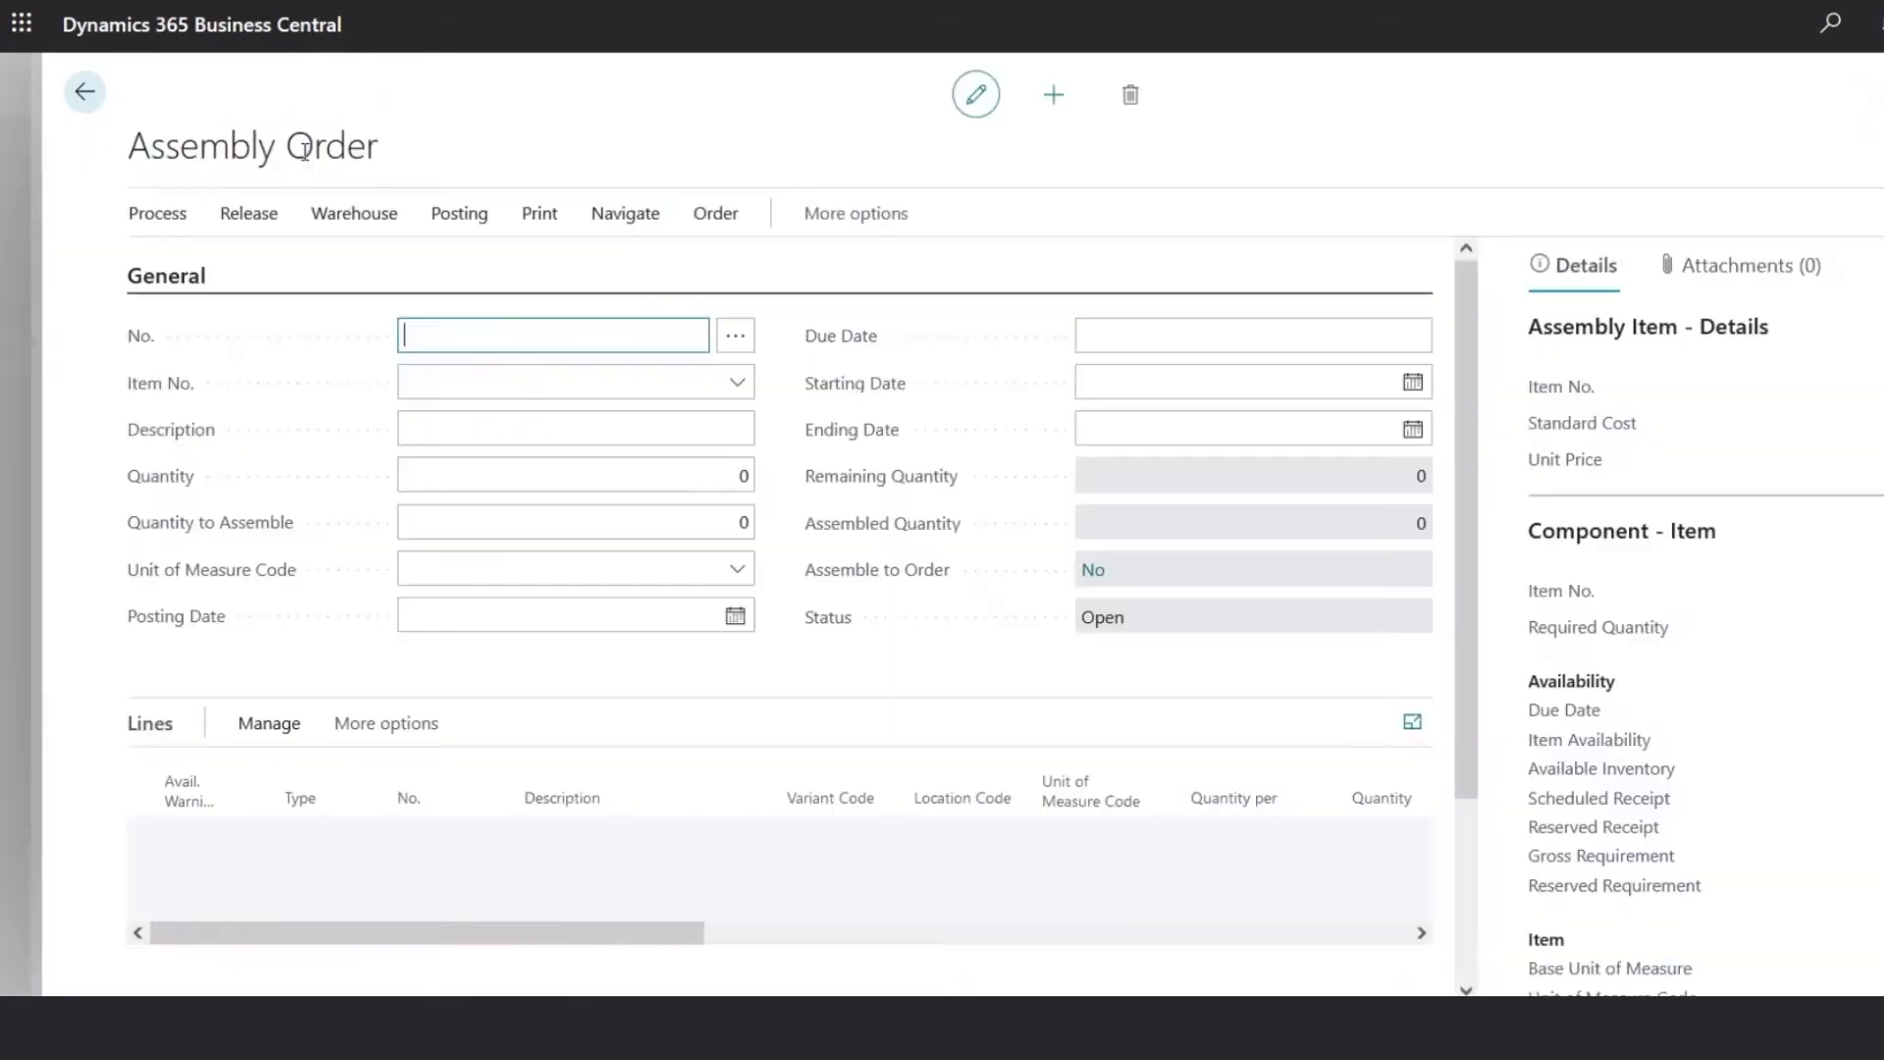
Choose item 1929-W, Conference Bundle 1-8, as the item to assemble on the new order.
left_click(592, 383)
scroll(582, 525, "down", 4)
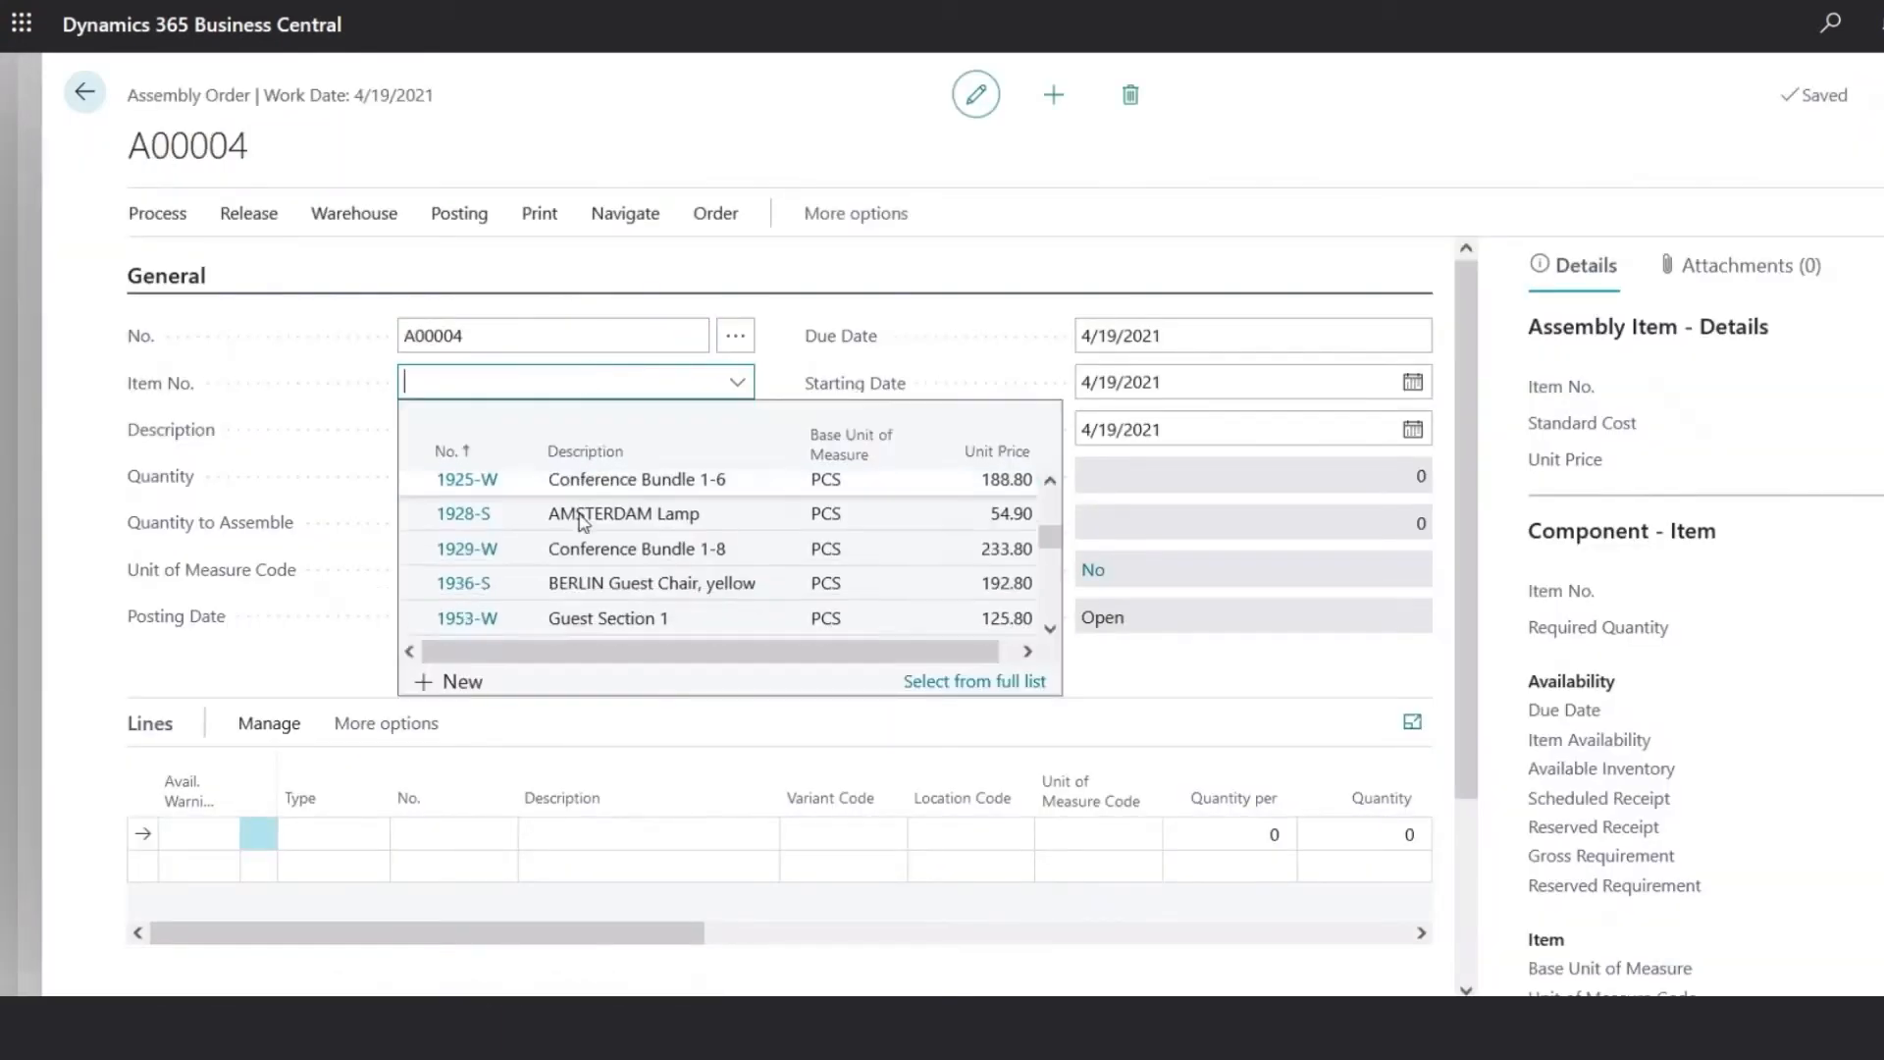
scroll(474, 605, "up", 2)
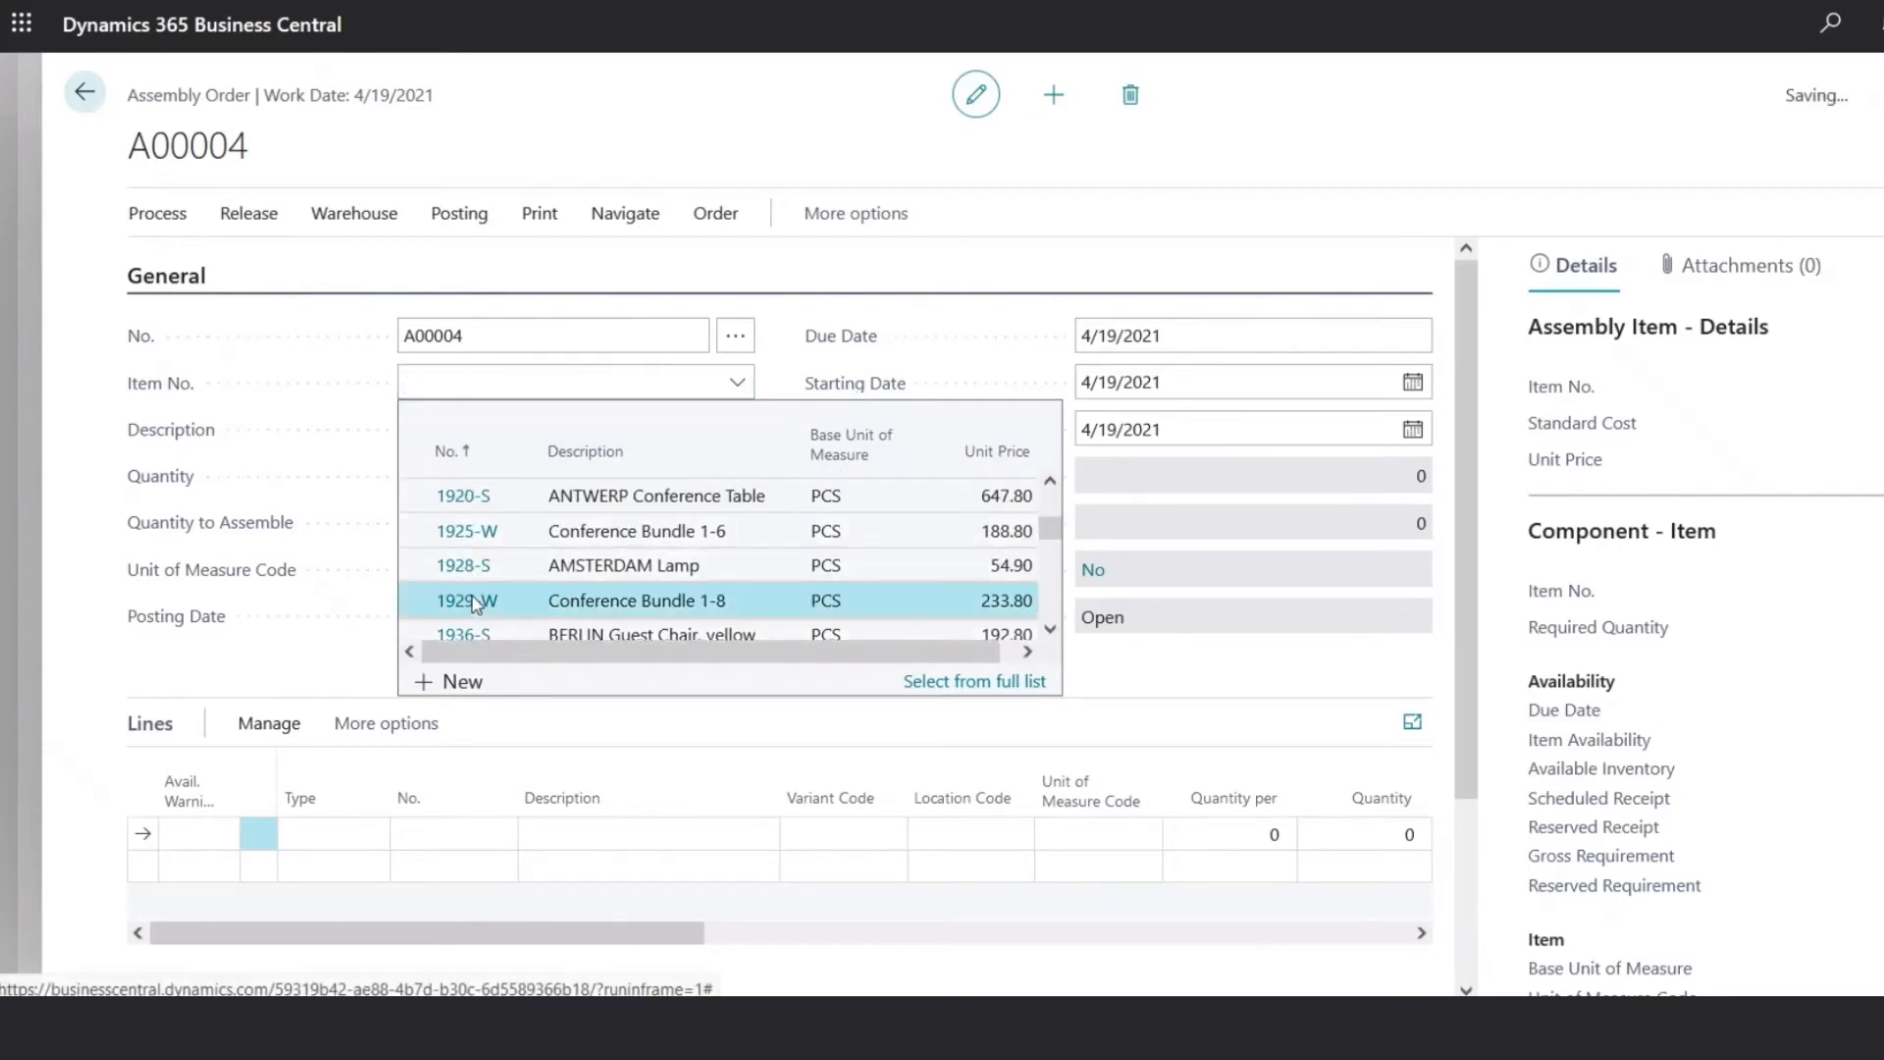
left_click(474, 600)
left_click(485, 615)
Set the assembly order's posting location code to MAIN and its quantity to 2.
scroll(486, 615, "down", 3)
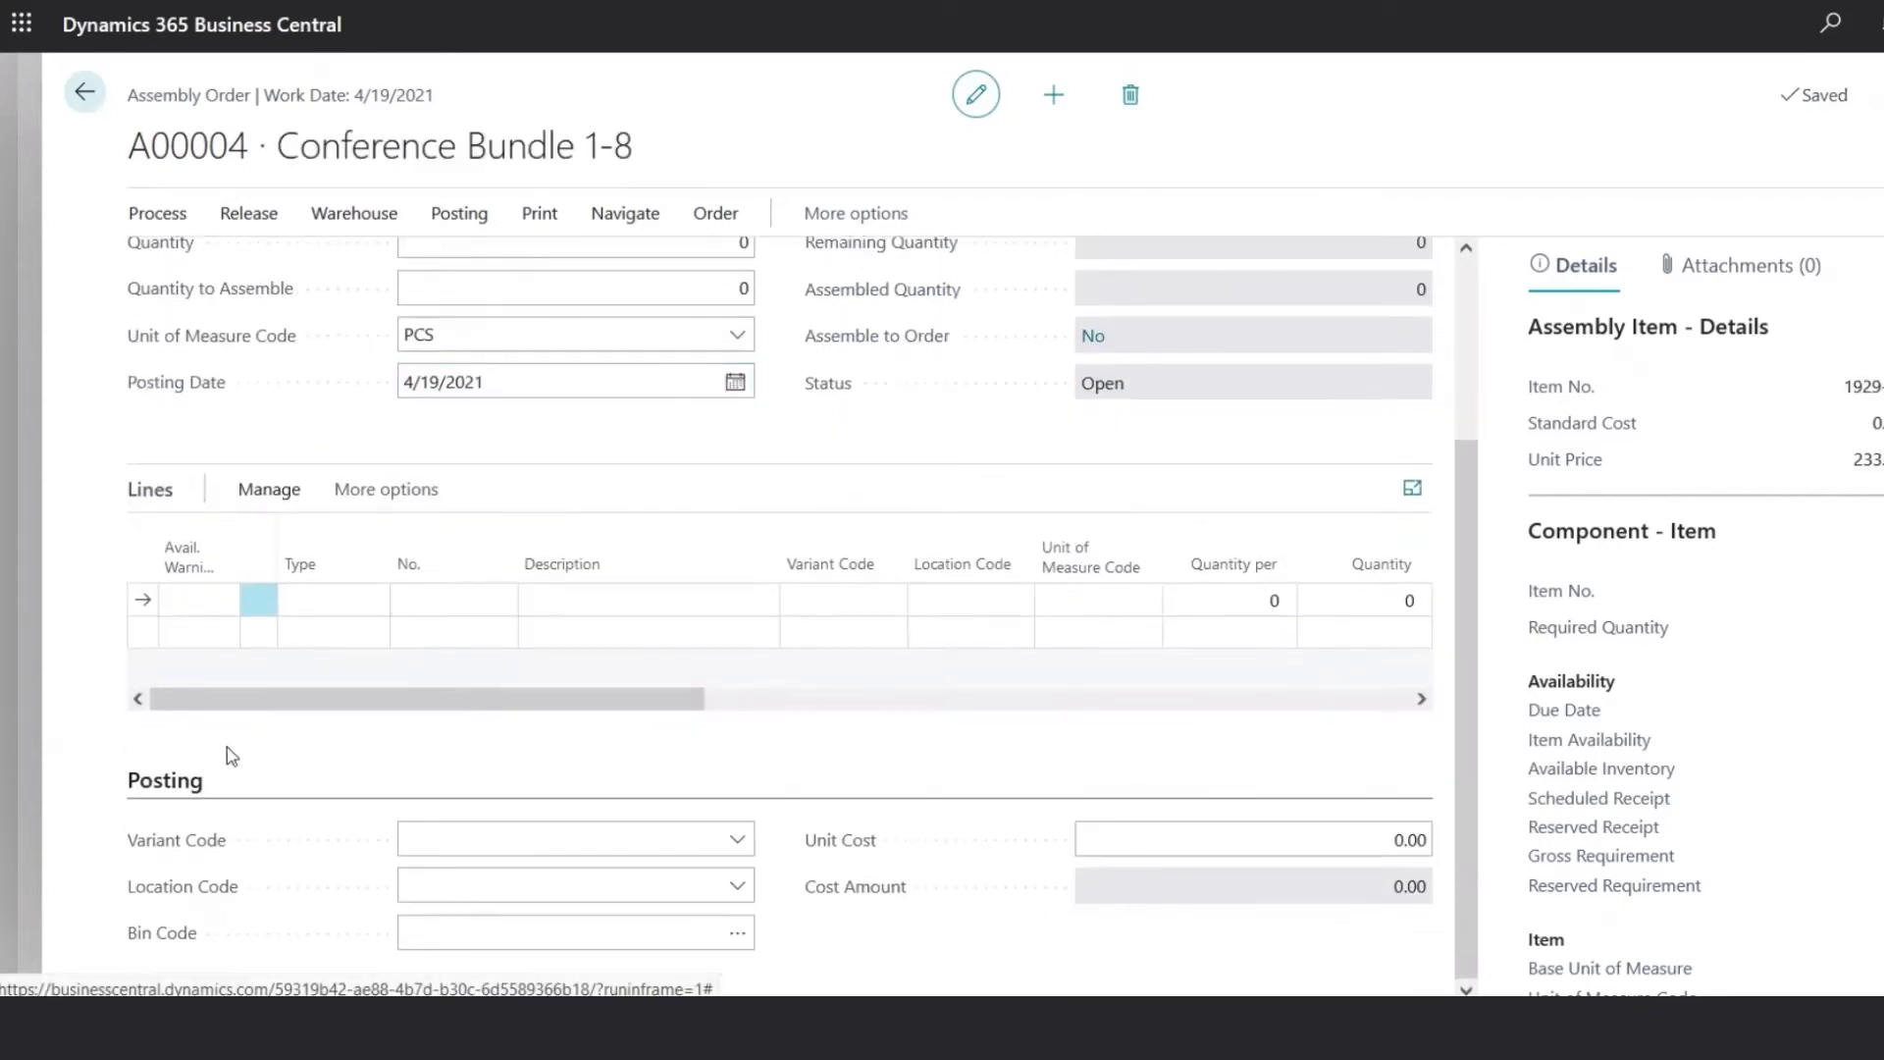
left_click(522, 871)
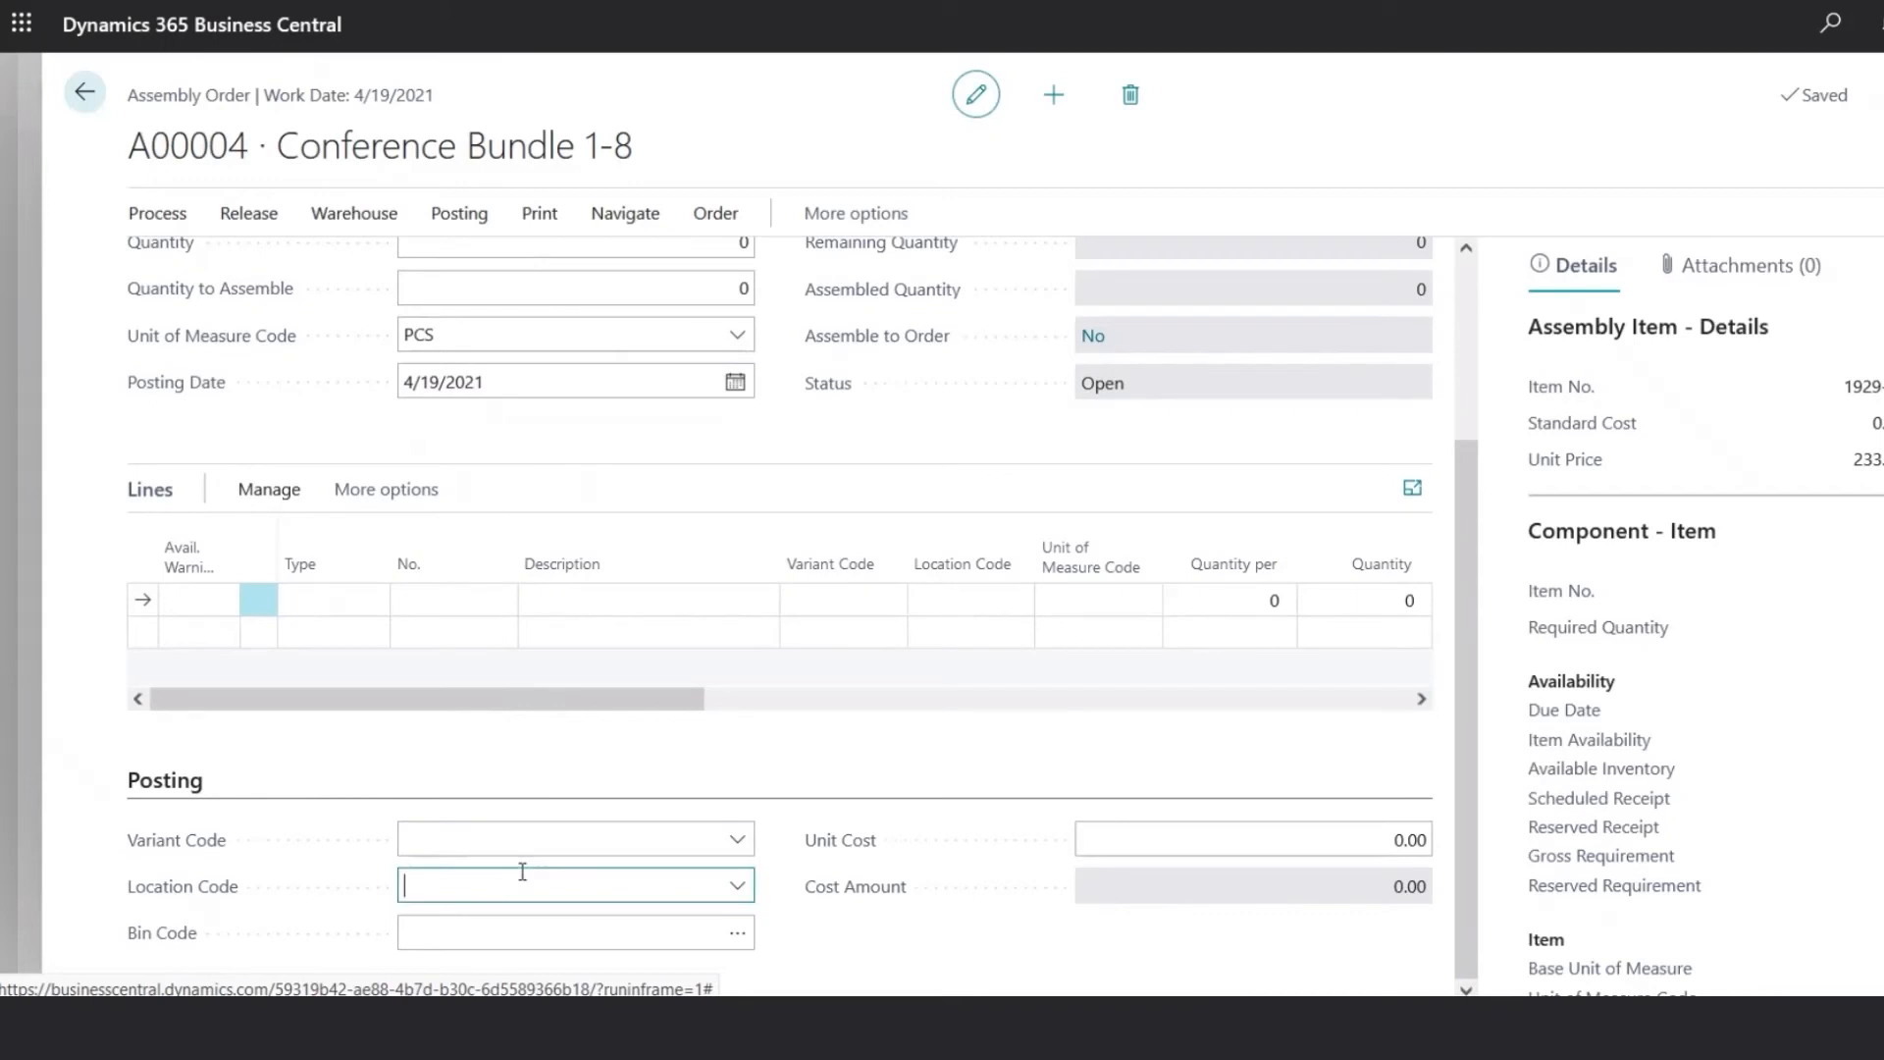
left_click(492, 764)
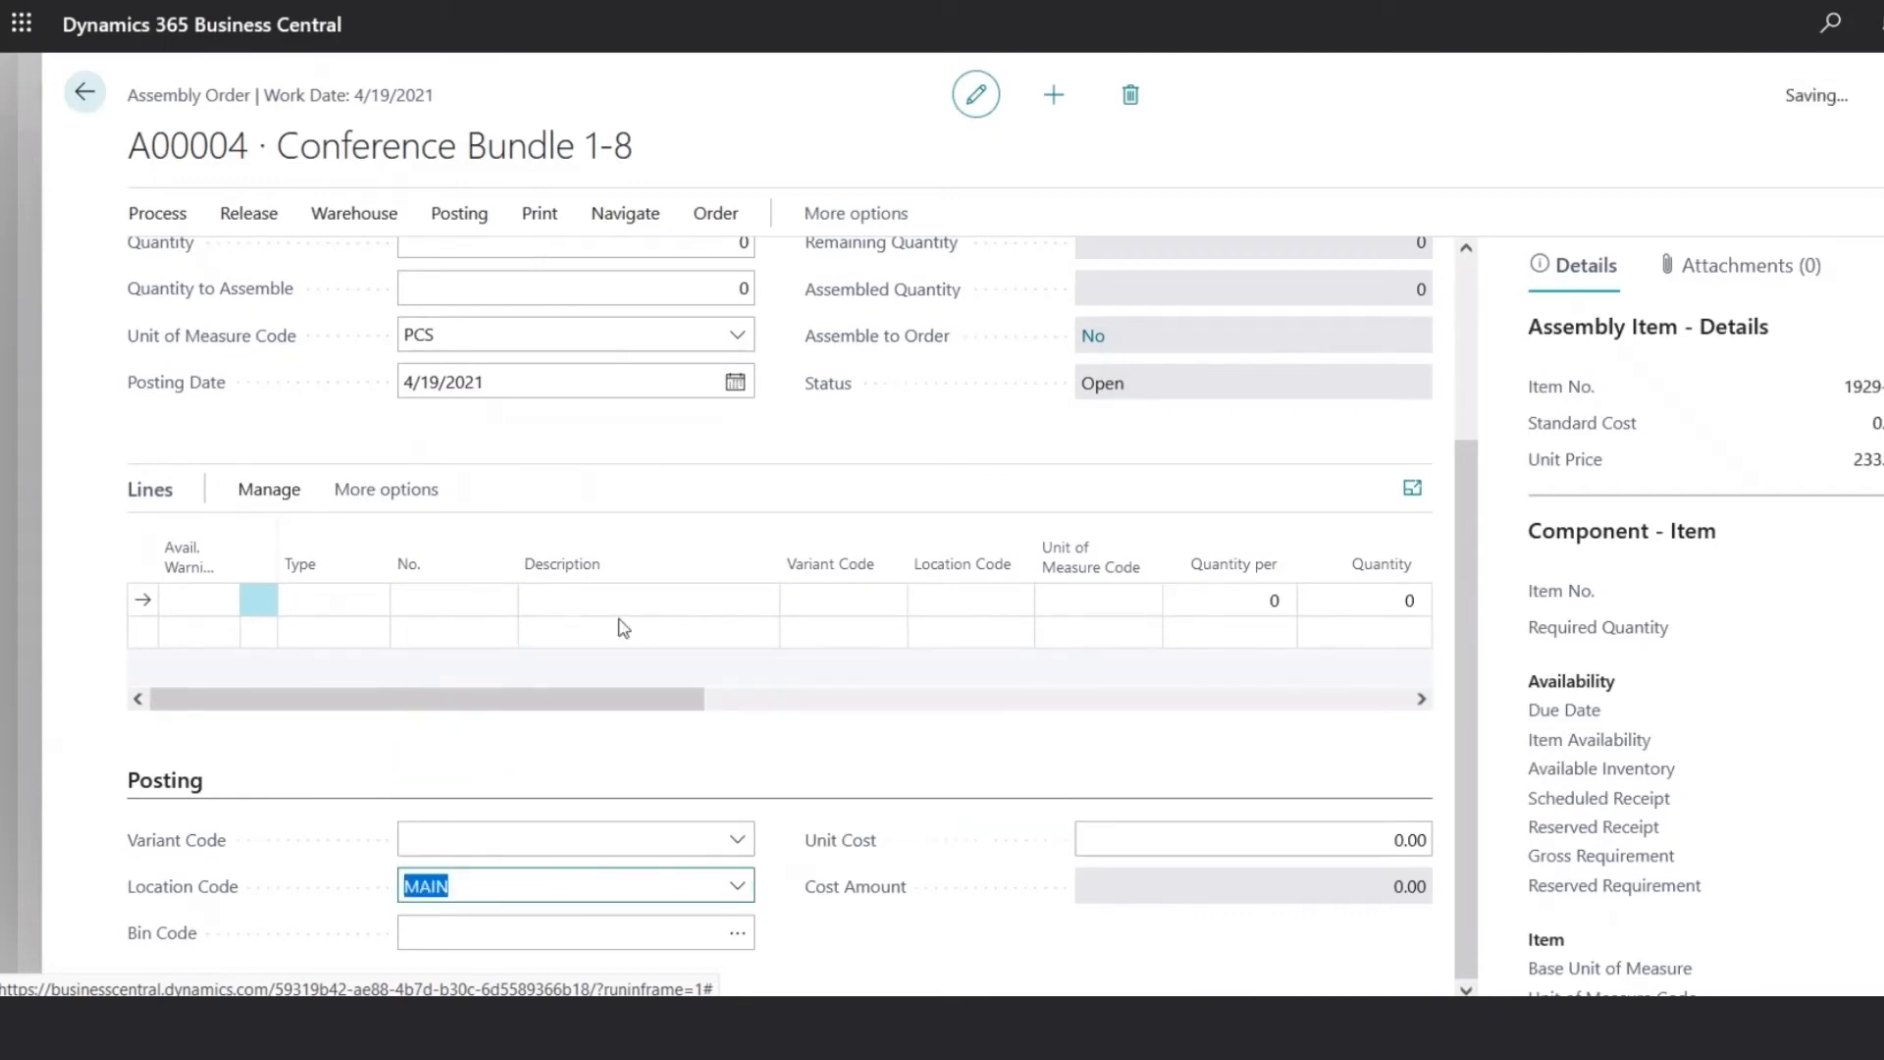
scroll(638, 608, "up", 2)
left_click(738, 376)
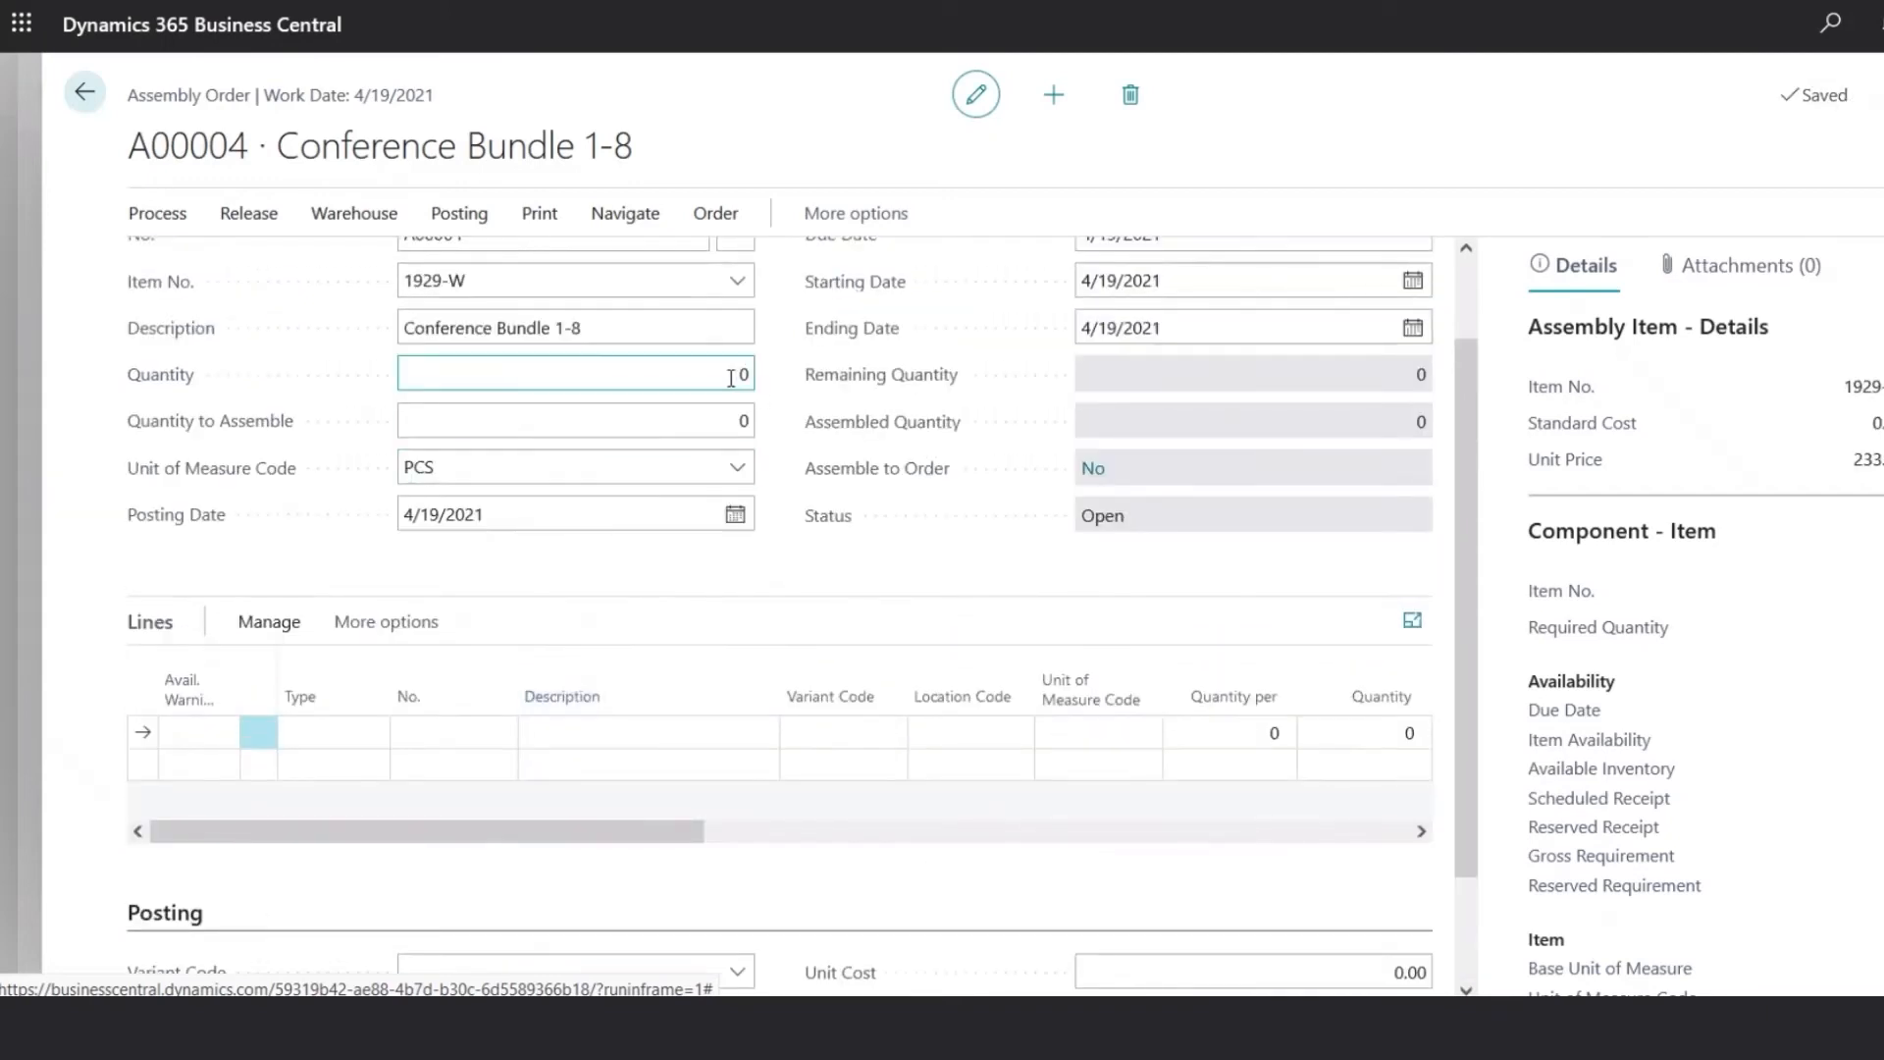
double_click(731, 378)
type("2")
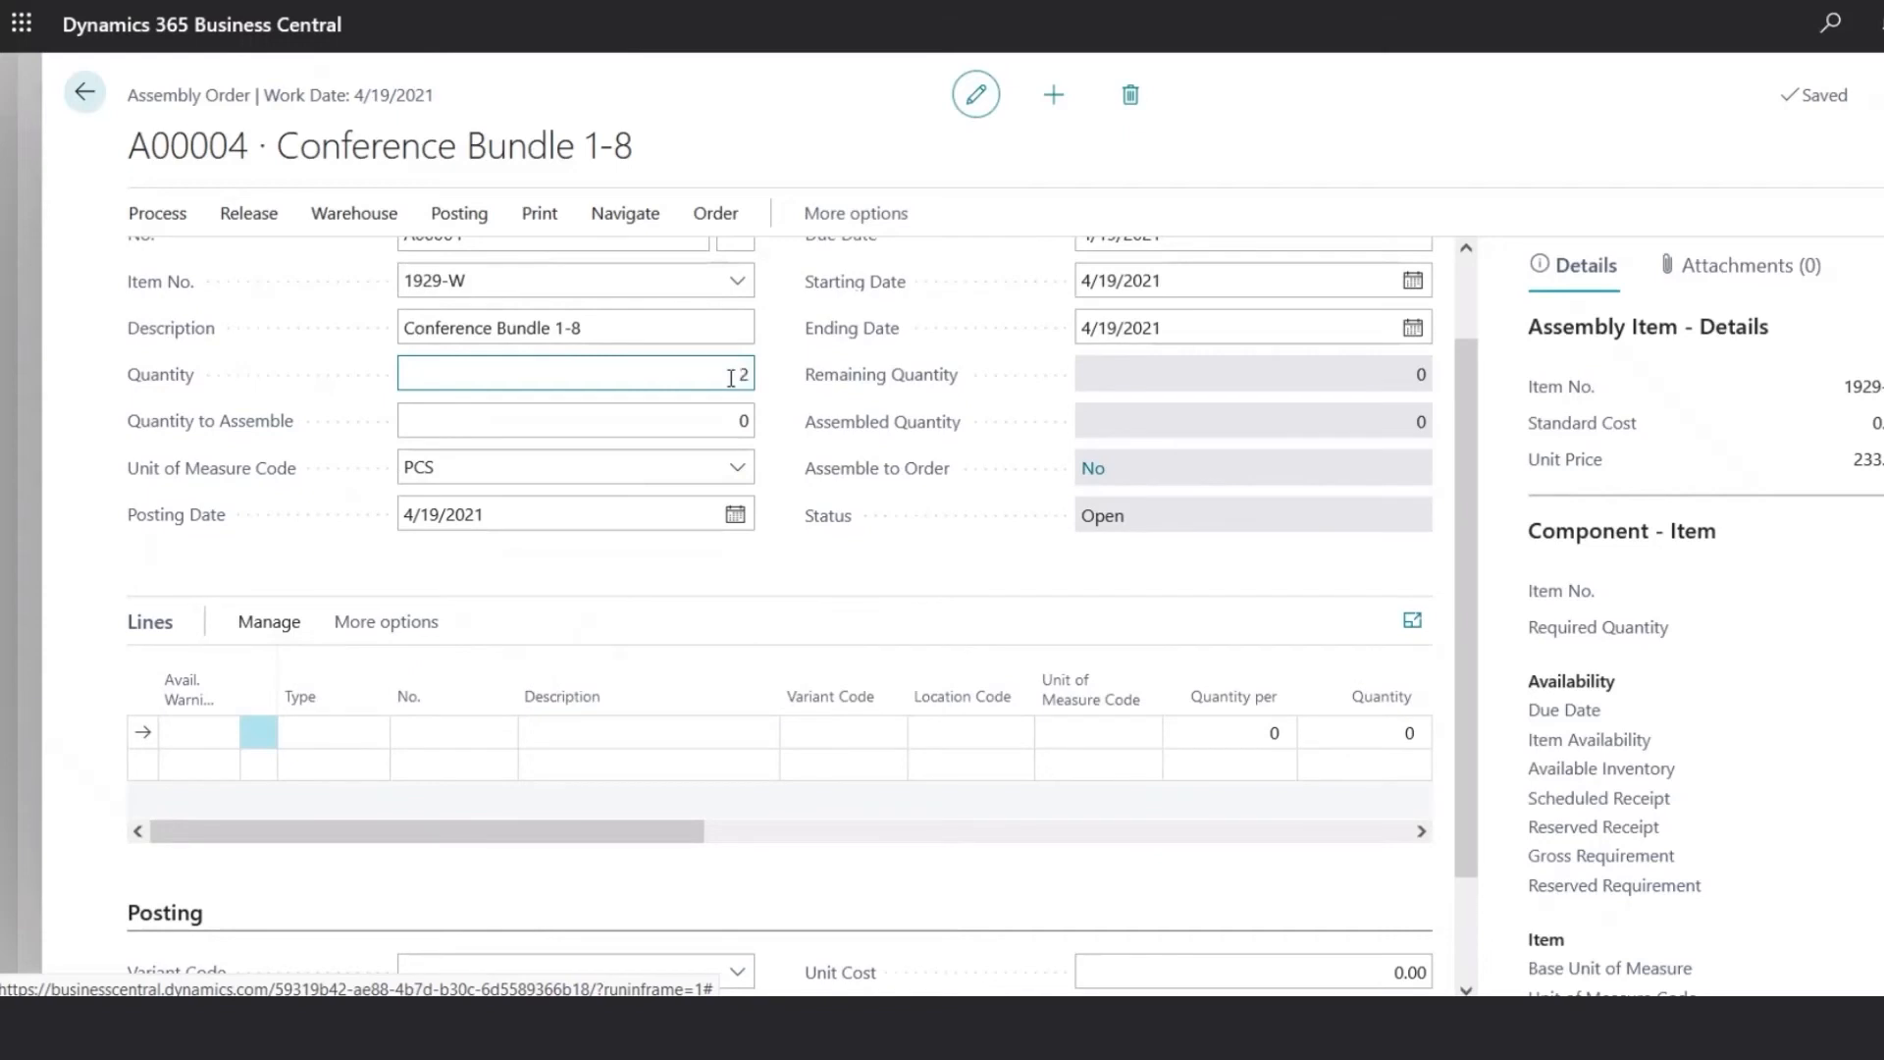
key("Tab")
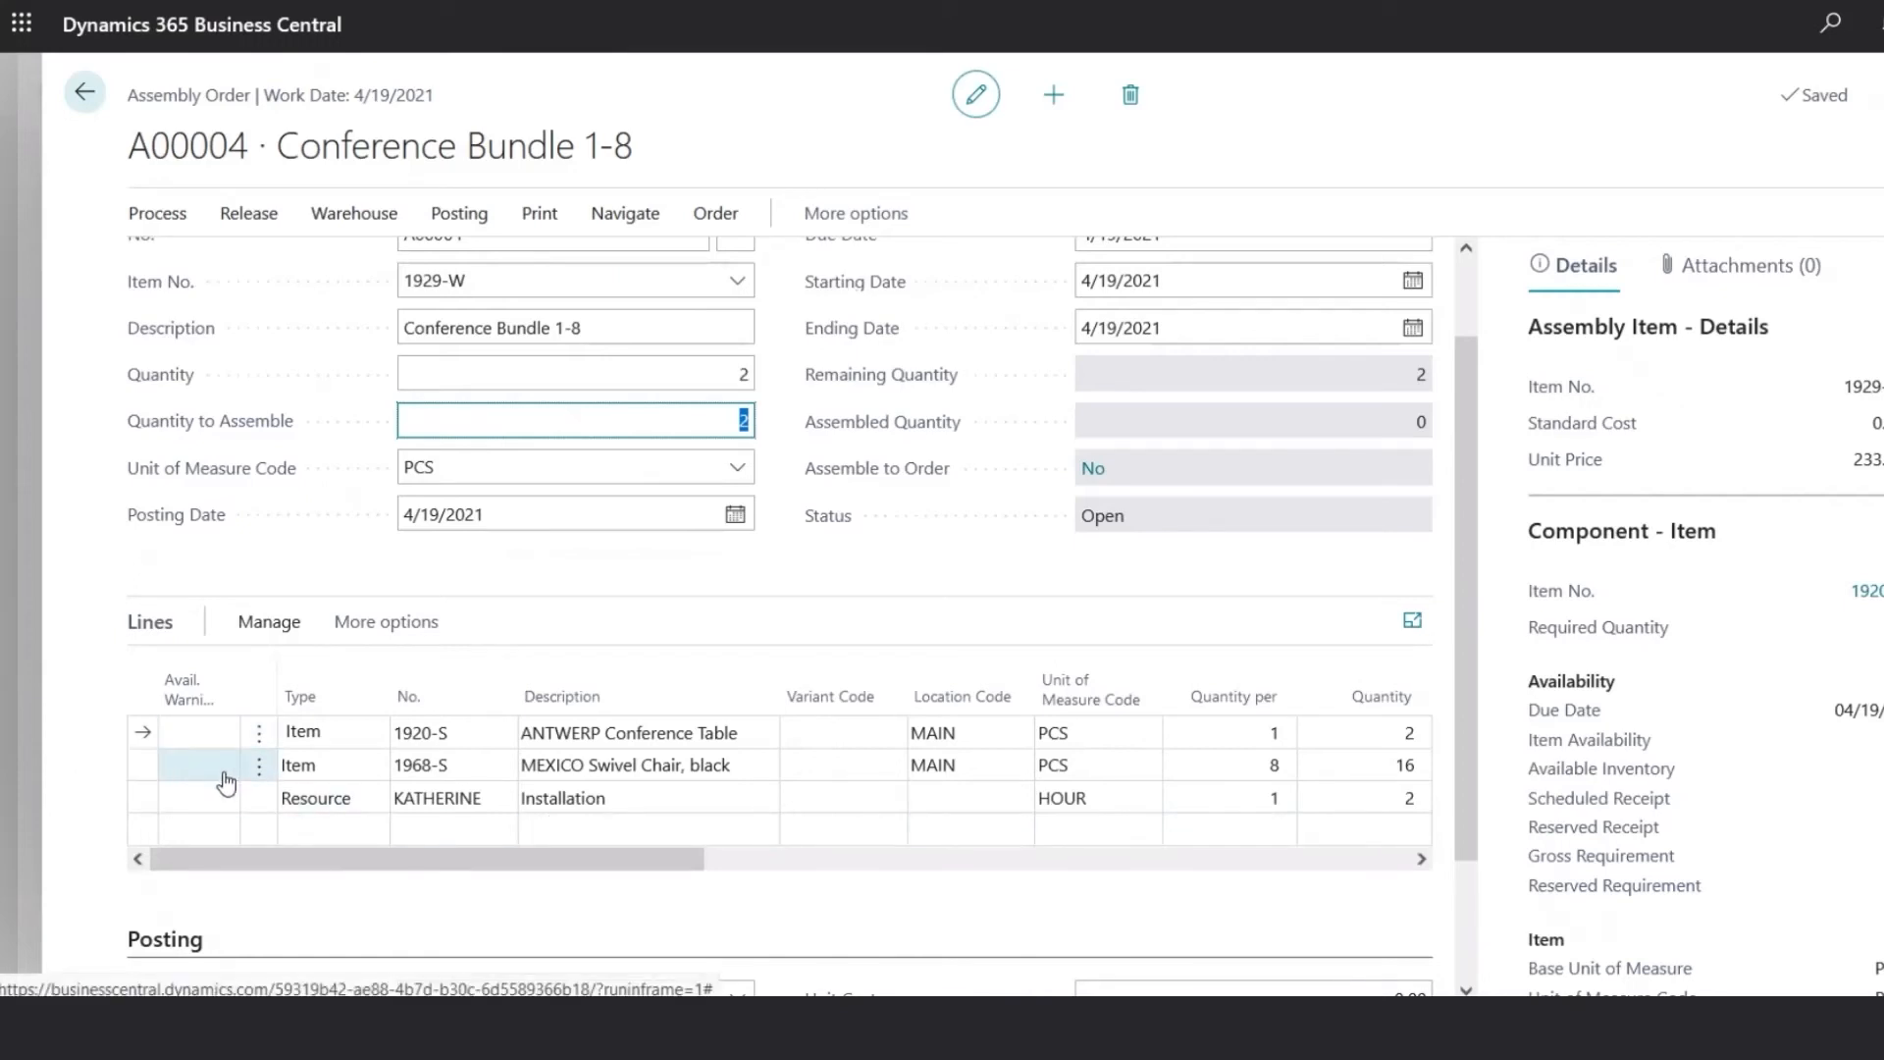
Preview the printed assembly order document for Conference Bundle 1-8, and close the preview.
scroll(789, 668, "up", 1)
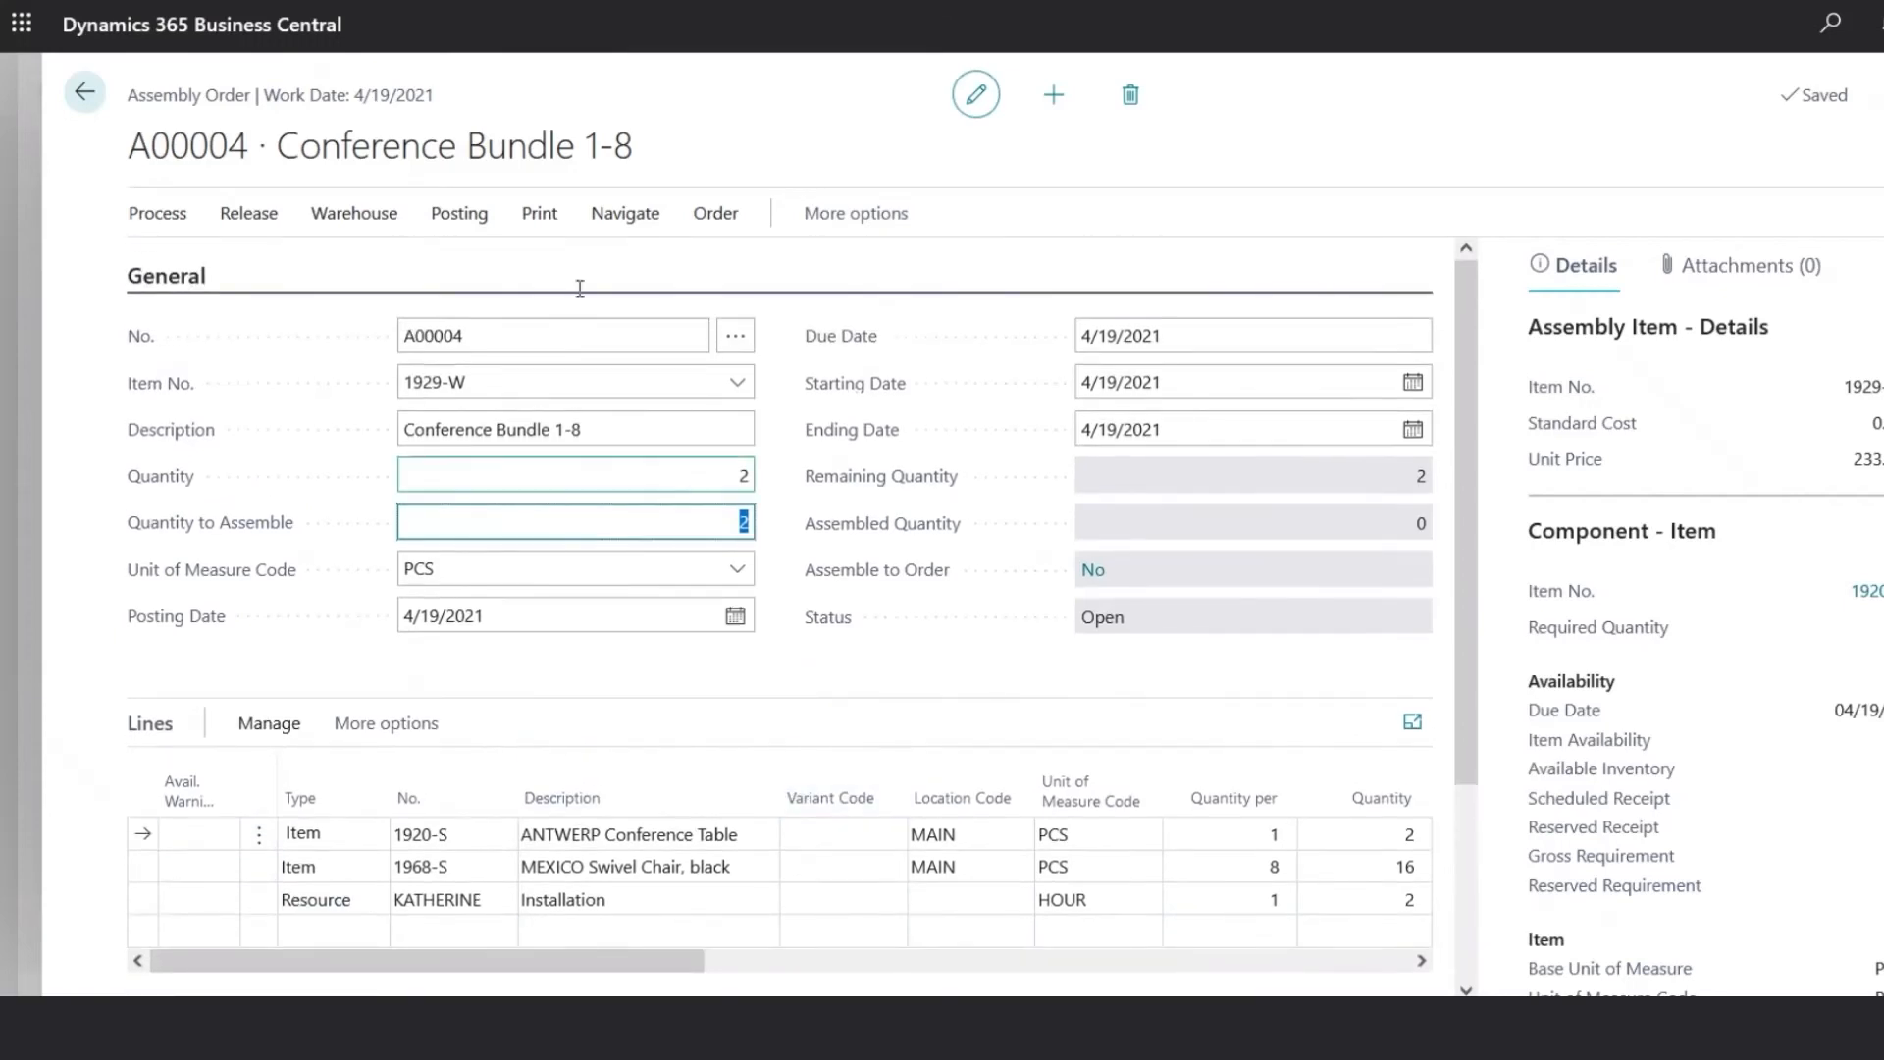
left_click(537, 215)
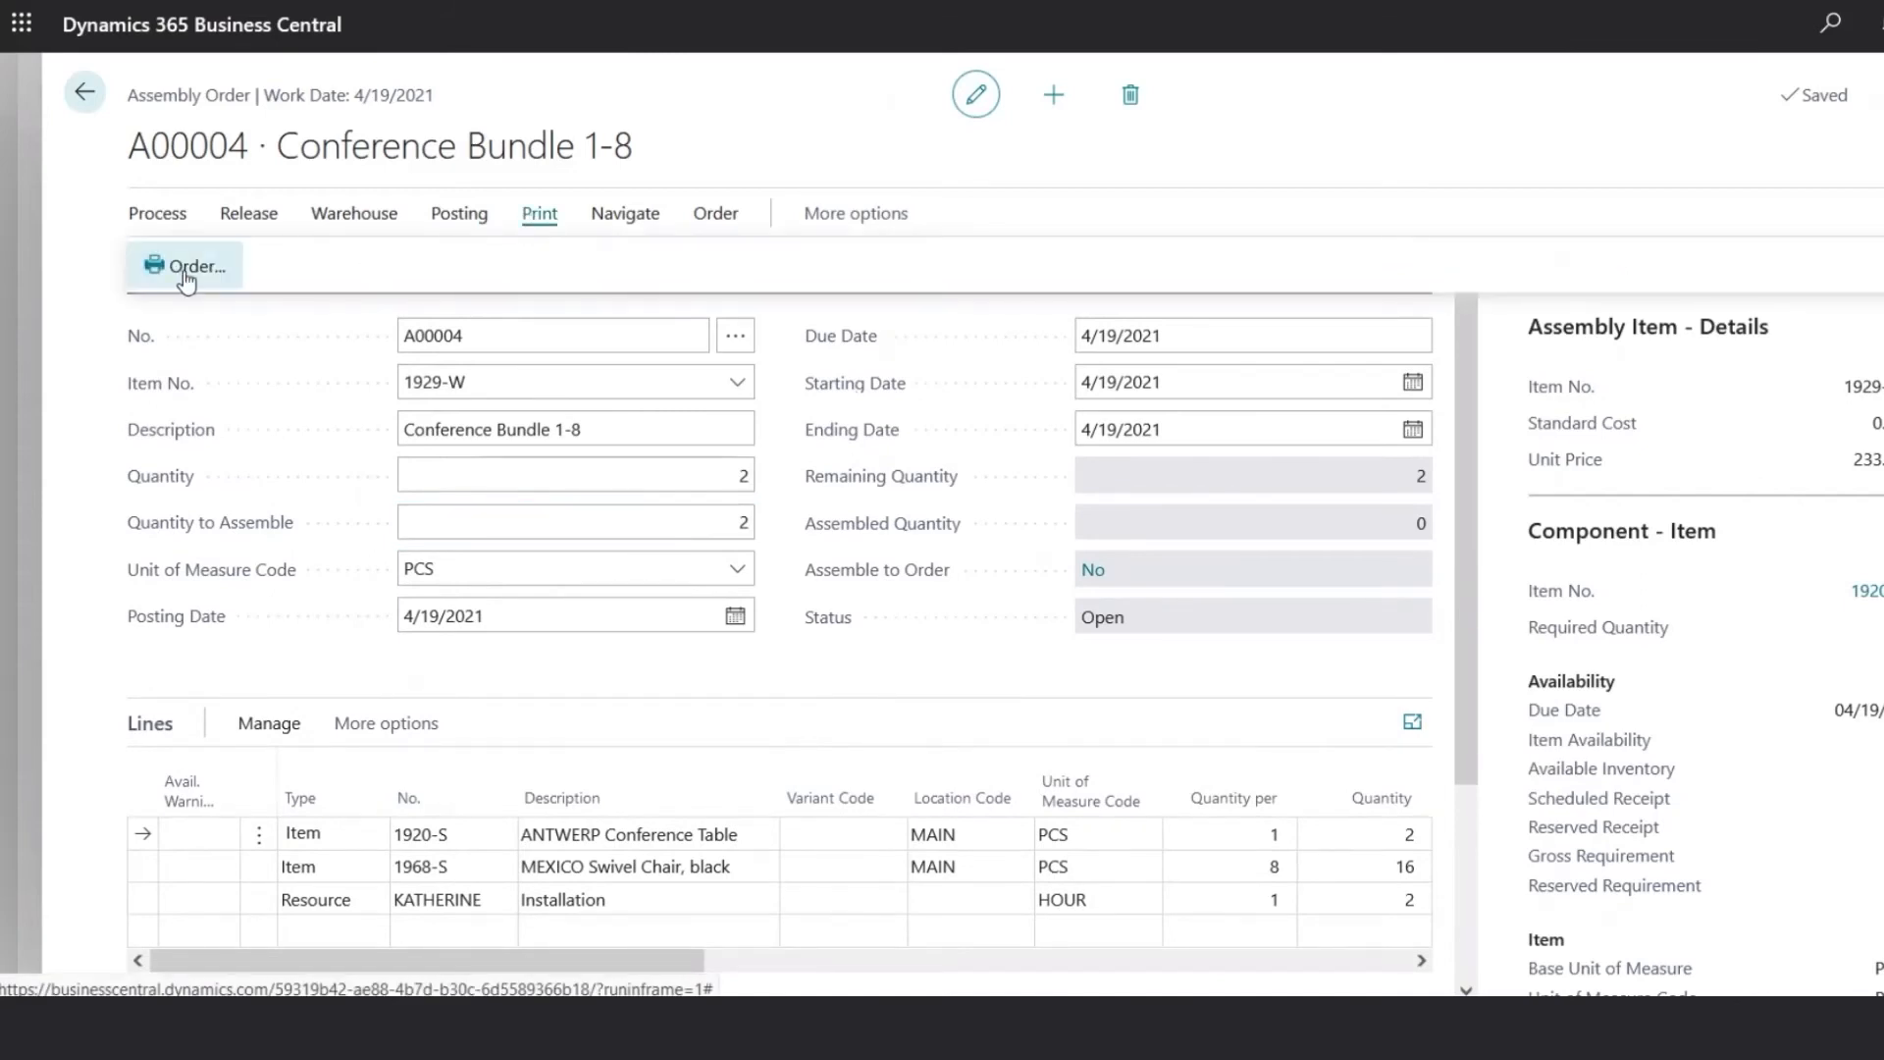
left_click(185, 274)
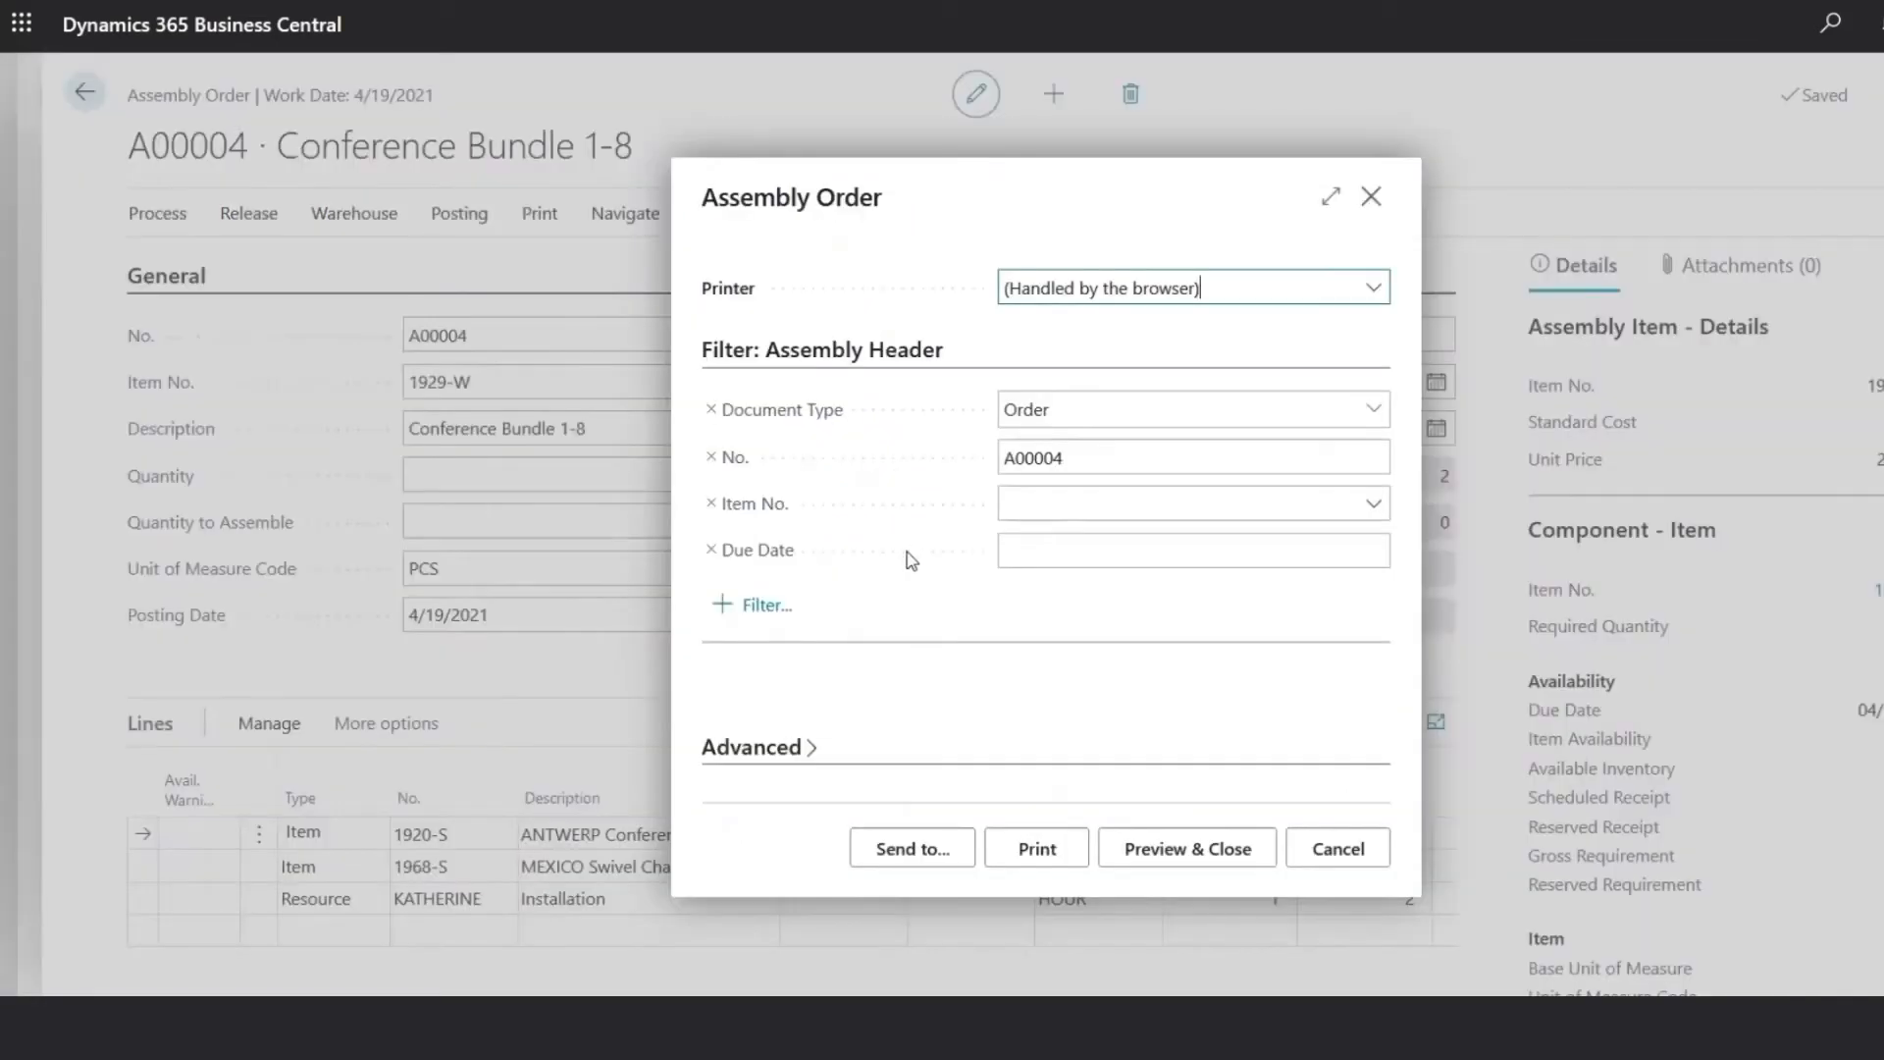
left_click(1181, 853)
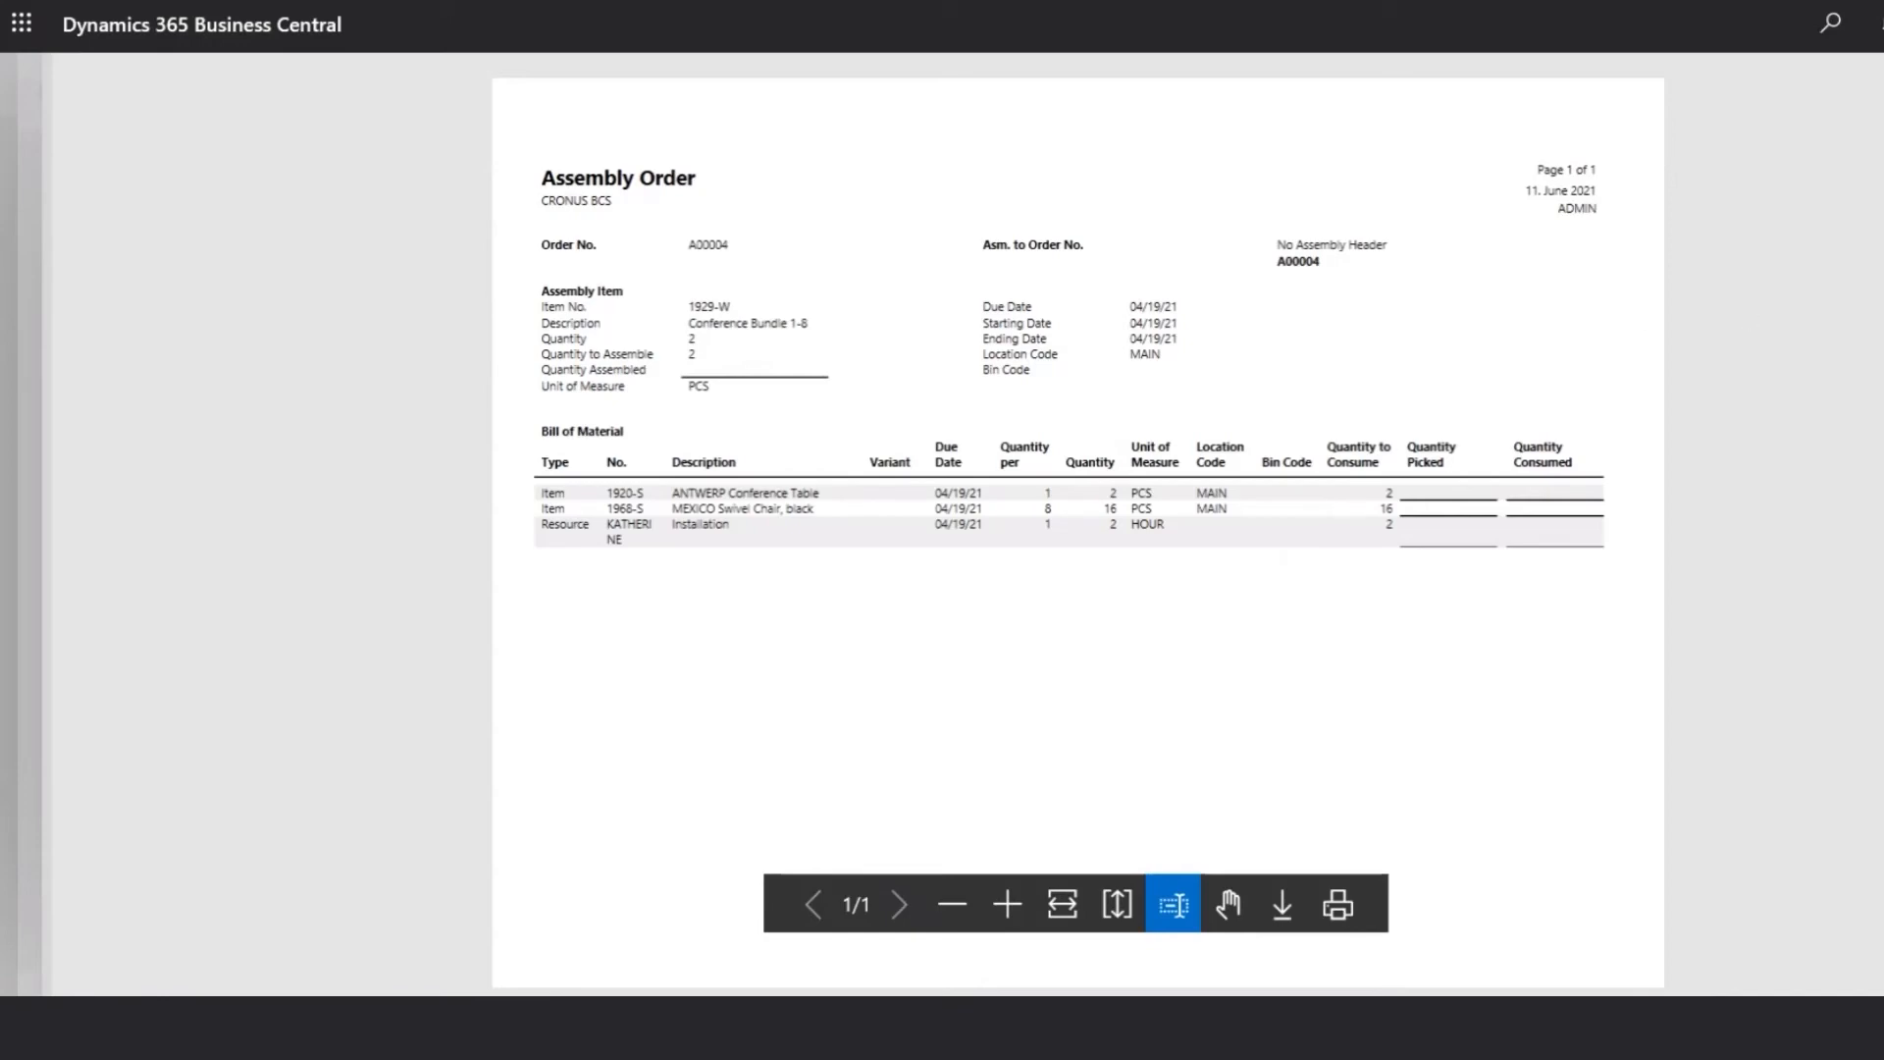
key("Escape")
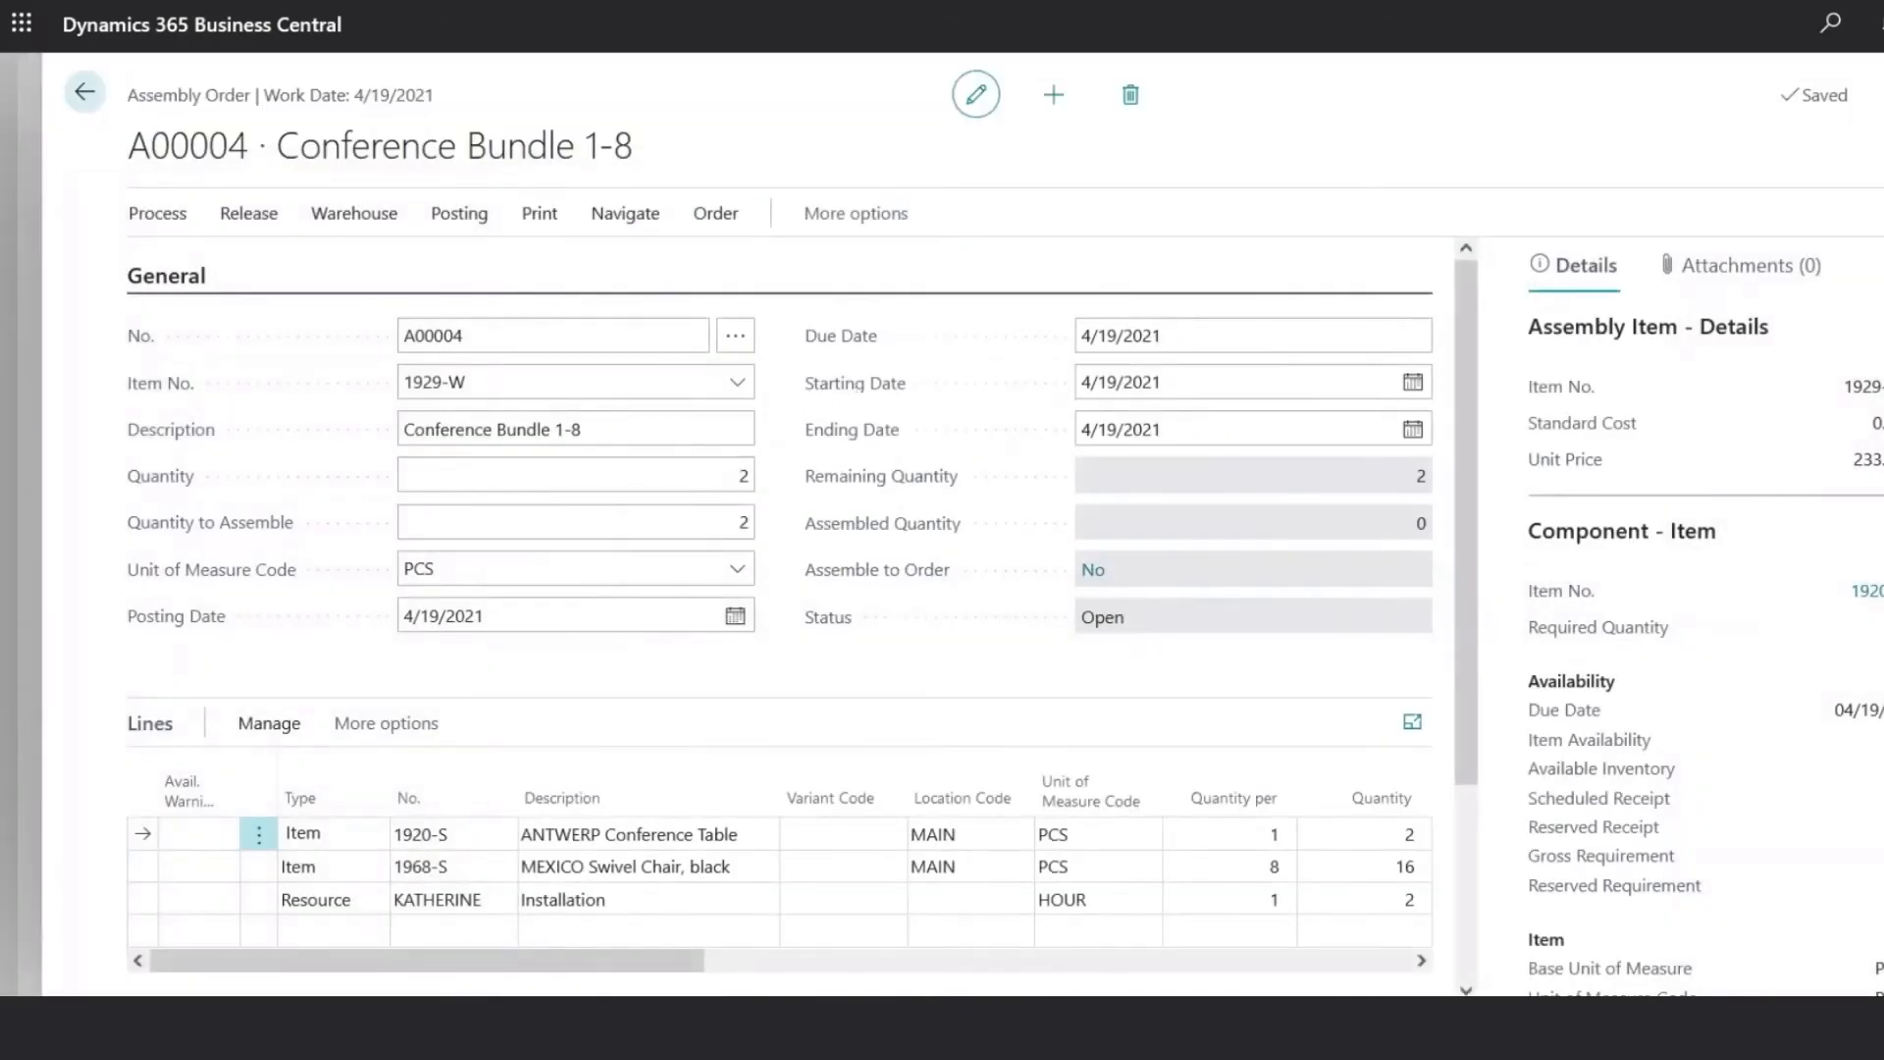
Review the component lines of the Conference Bundle 1-8 assembly order, post the order, and return to the items list.
scroll(497, 334, "down", 3)
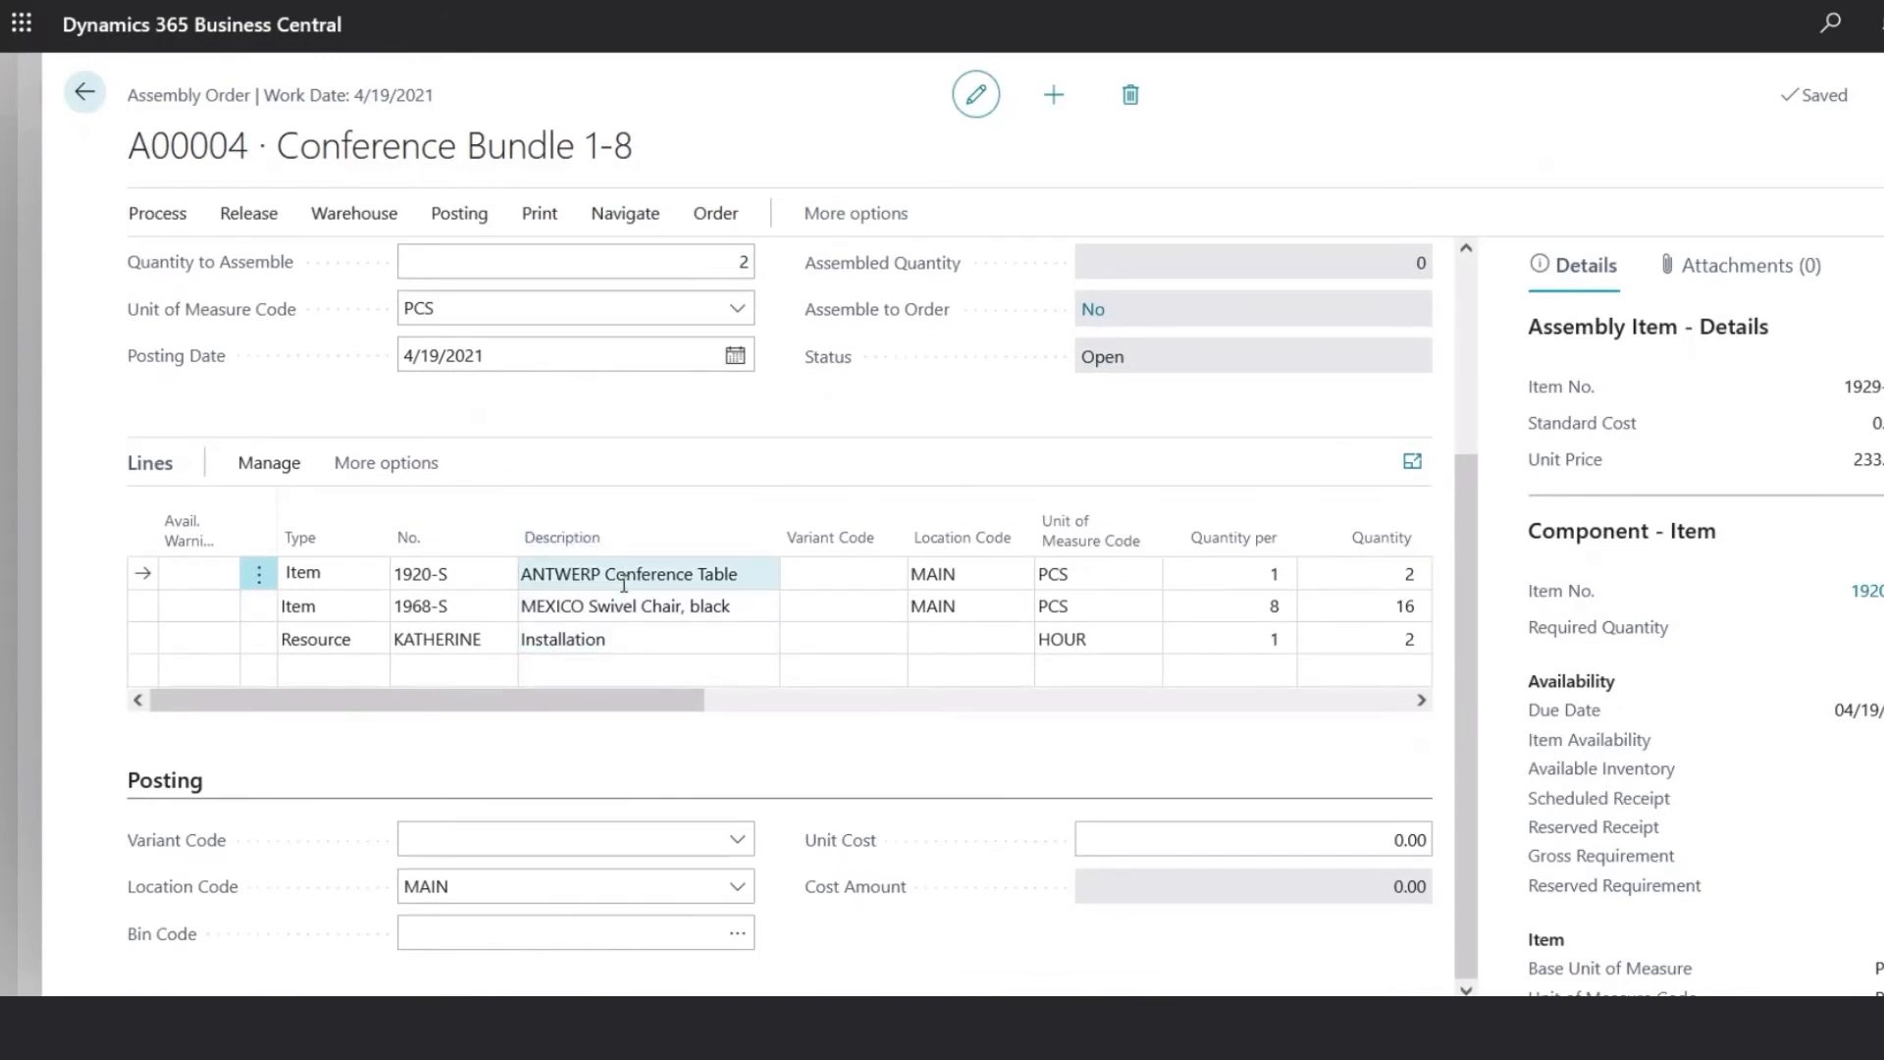
scroll(695, 579, "up", 2)
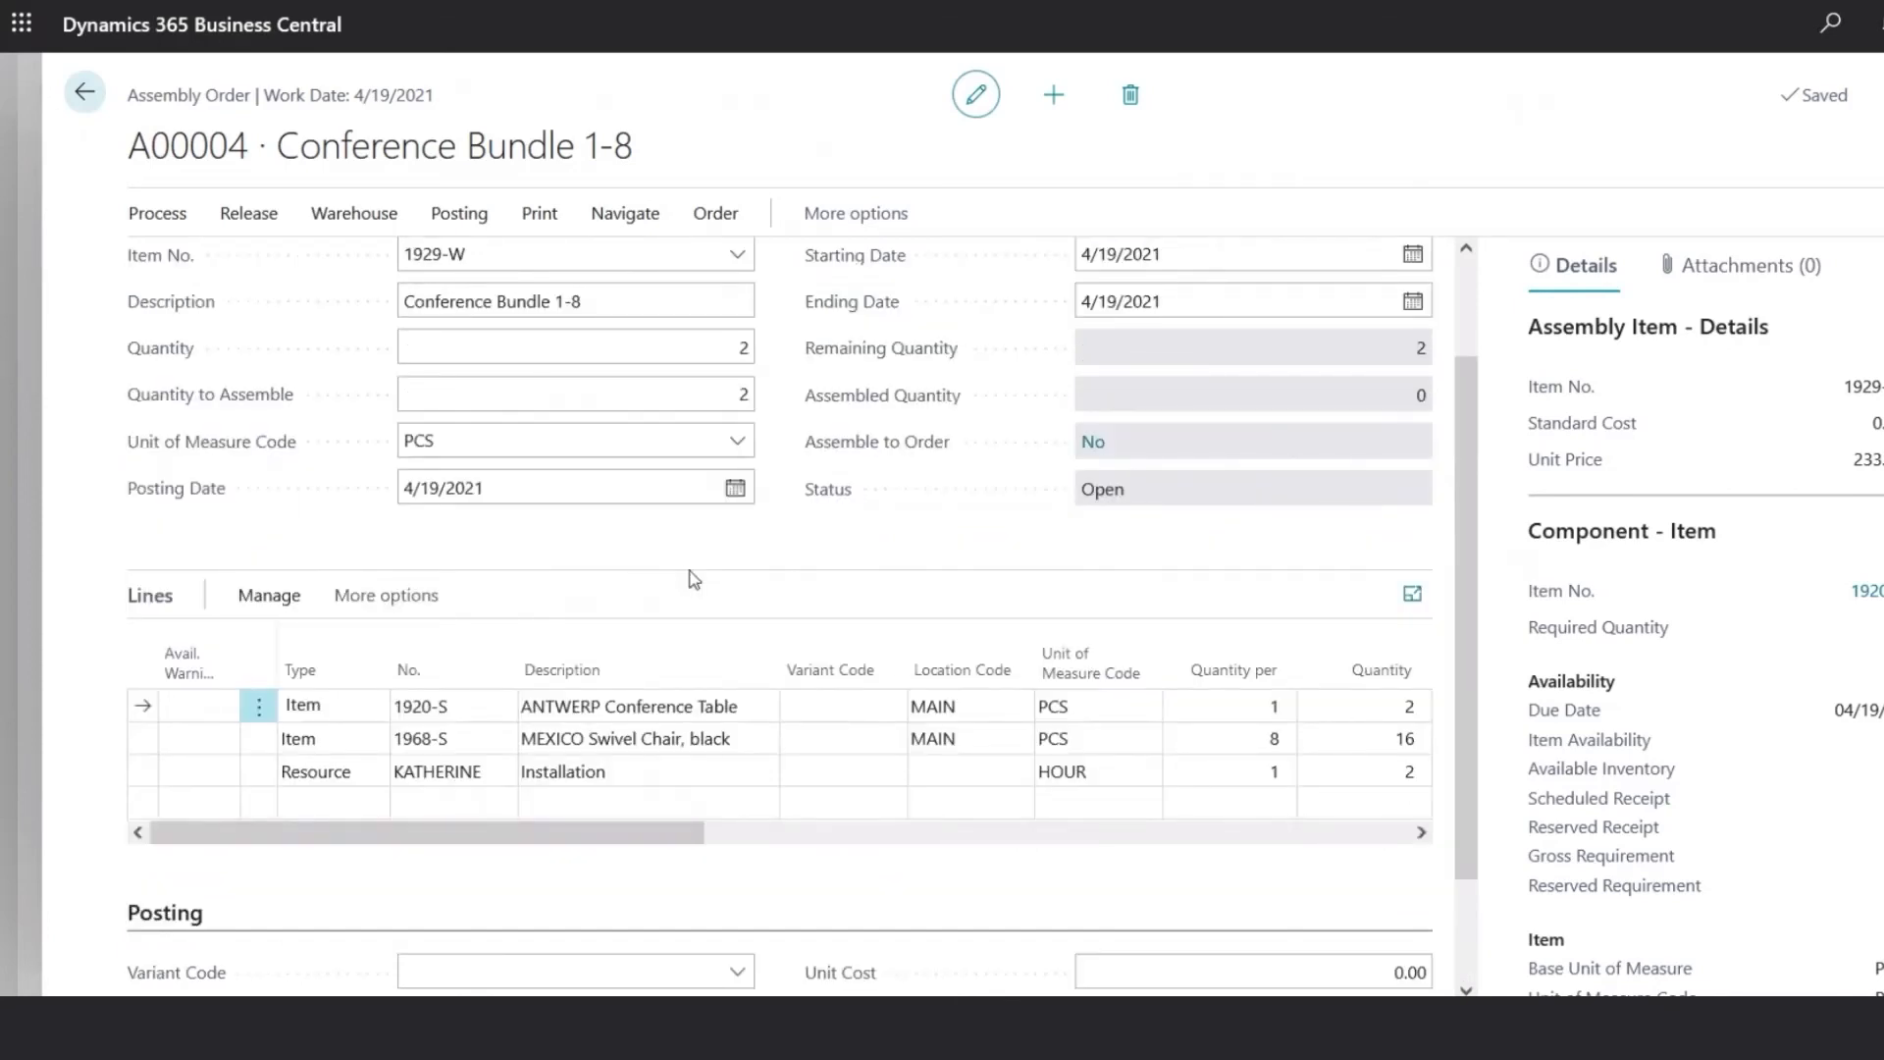
left_click(469, 218)
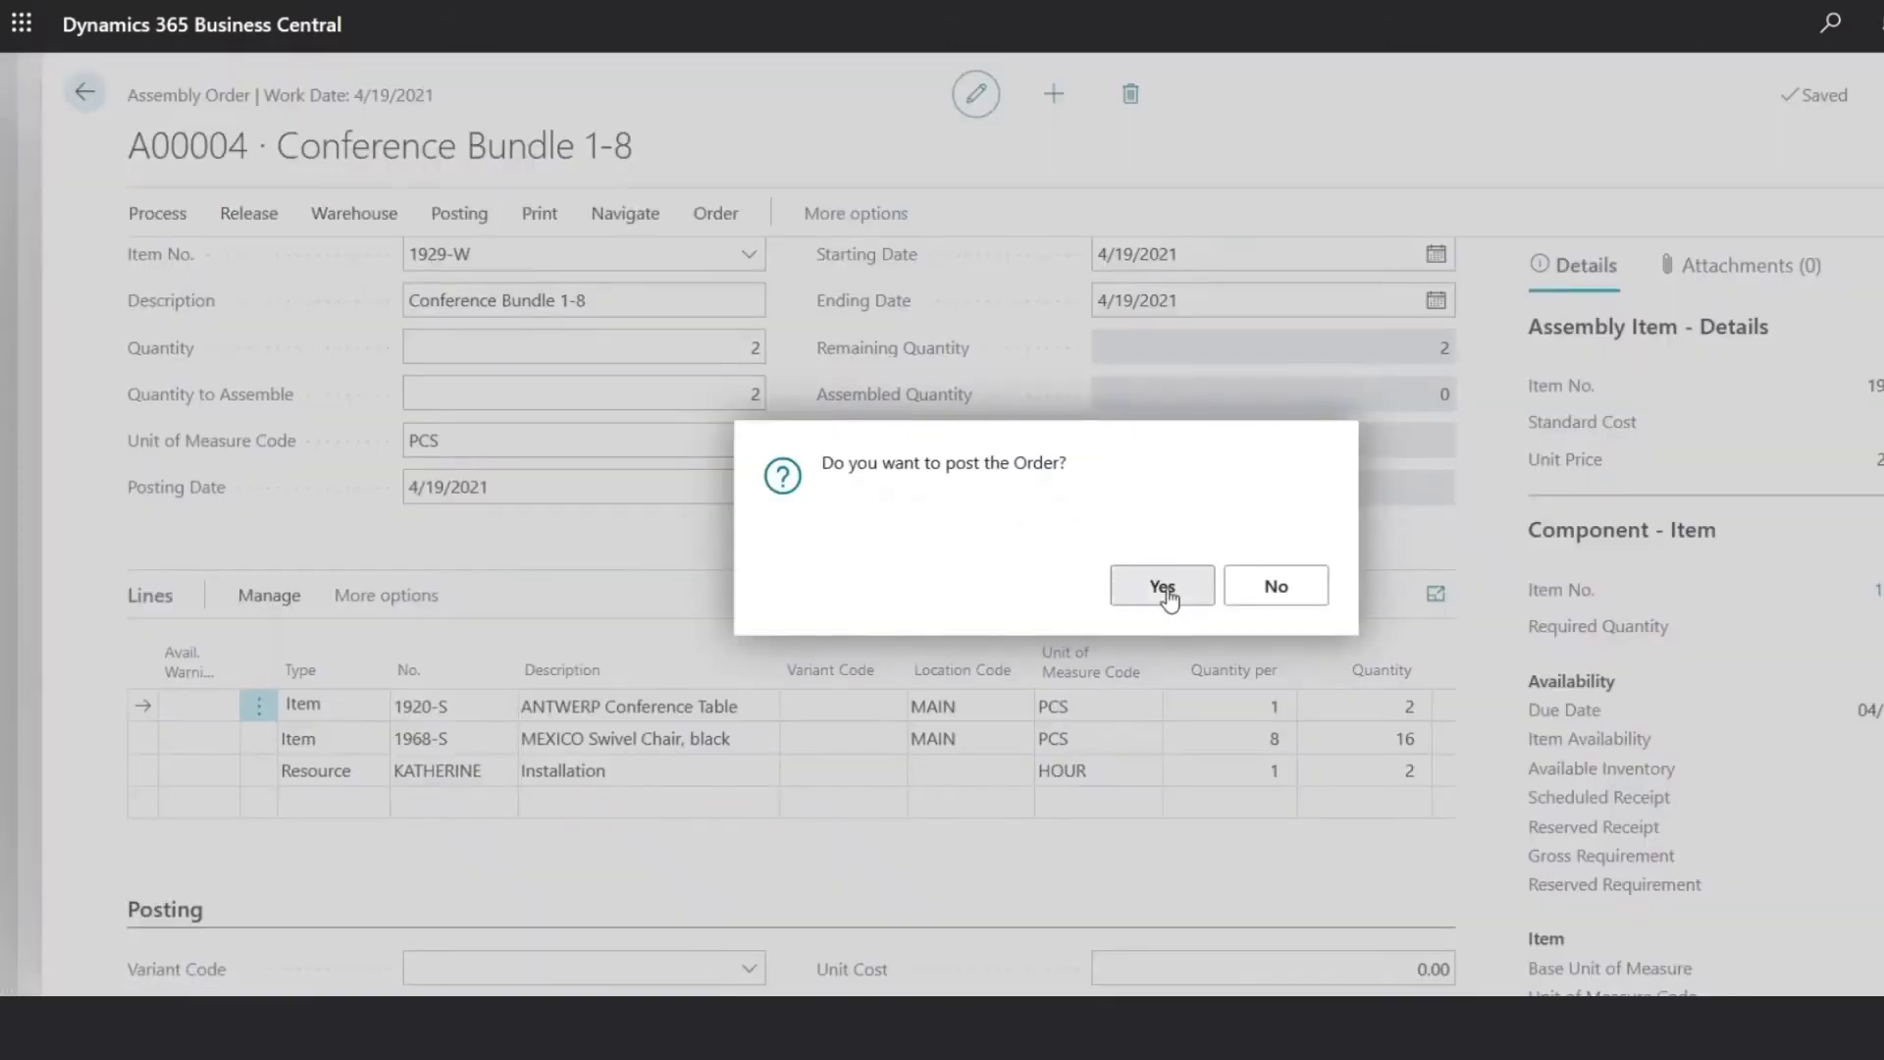
left_click(1164, 589)
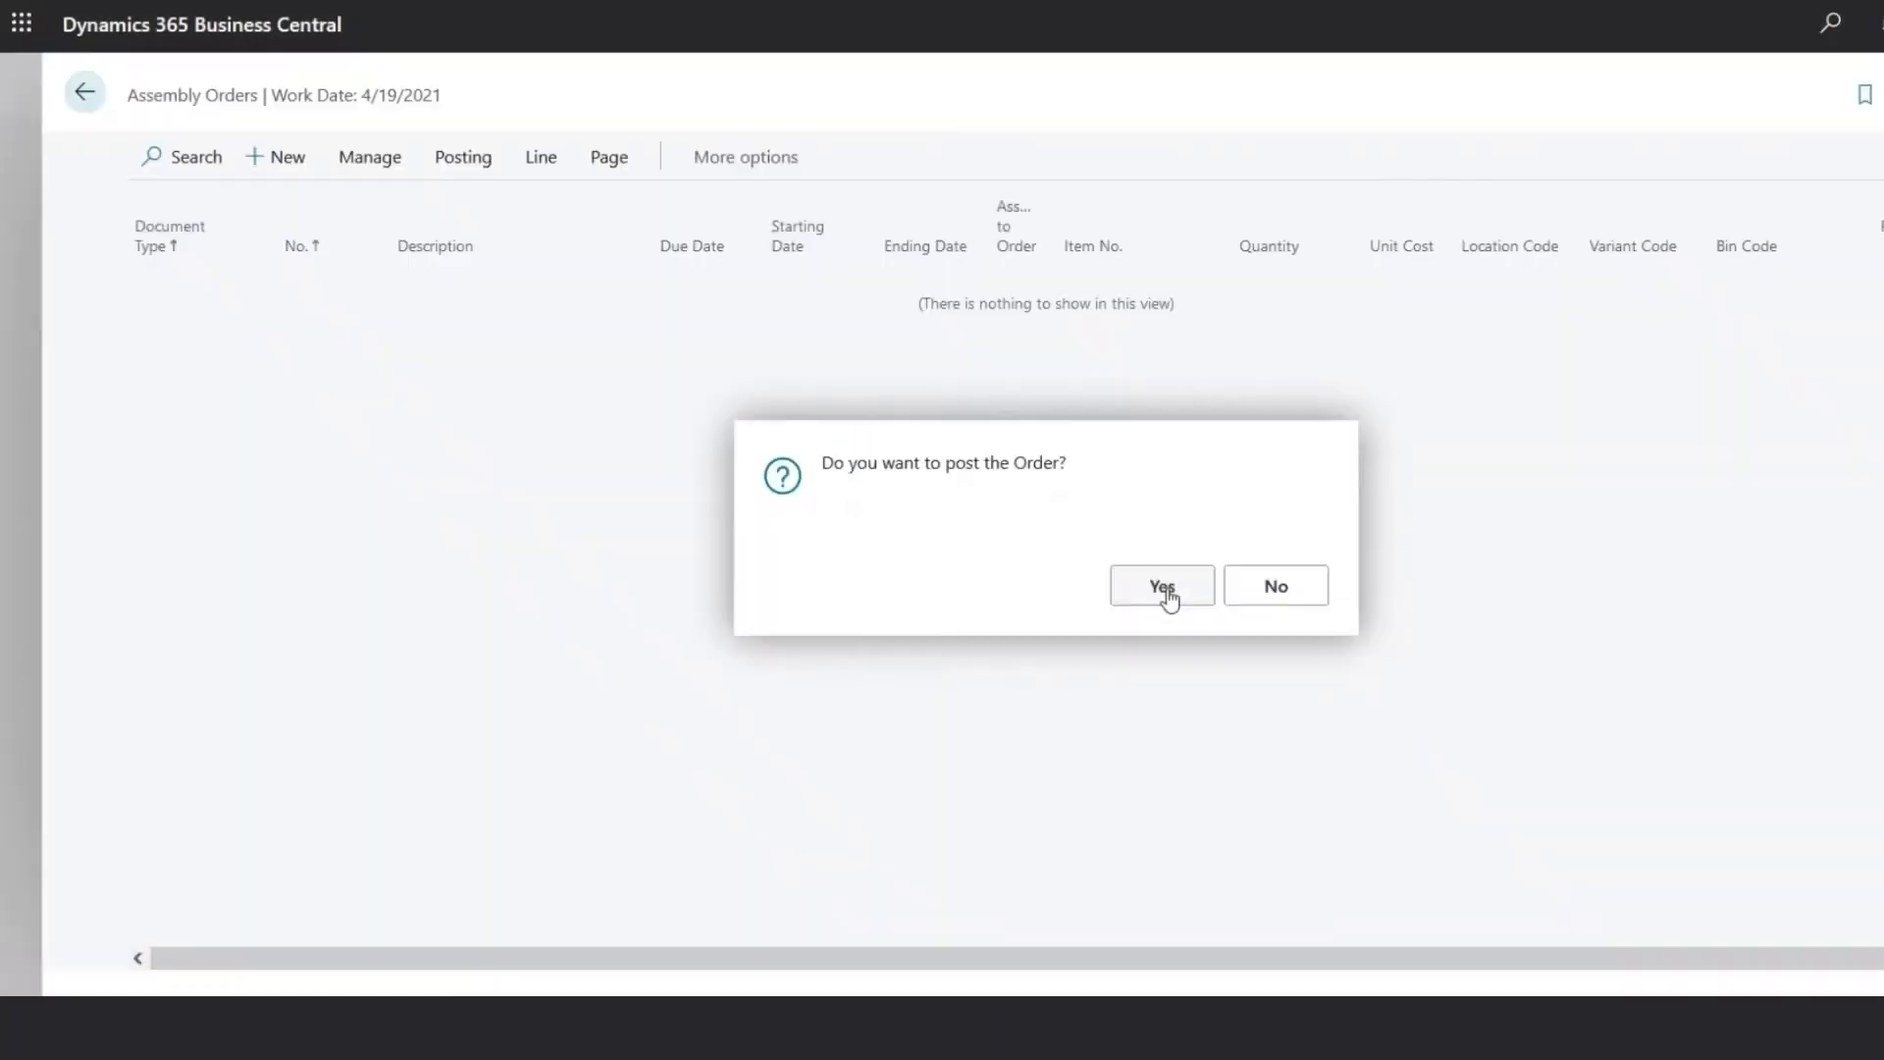
left_click(1166, 594)
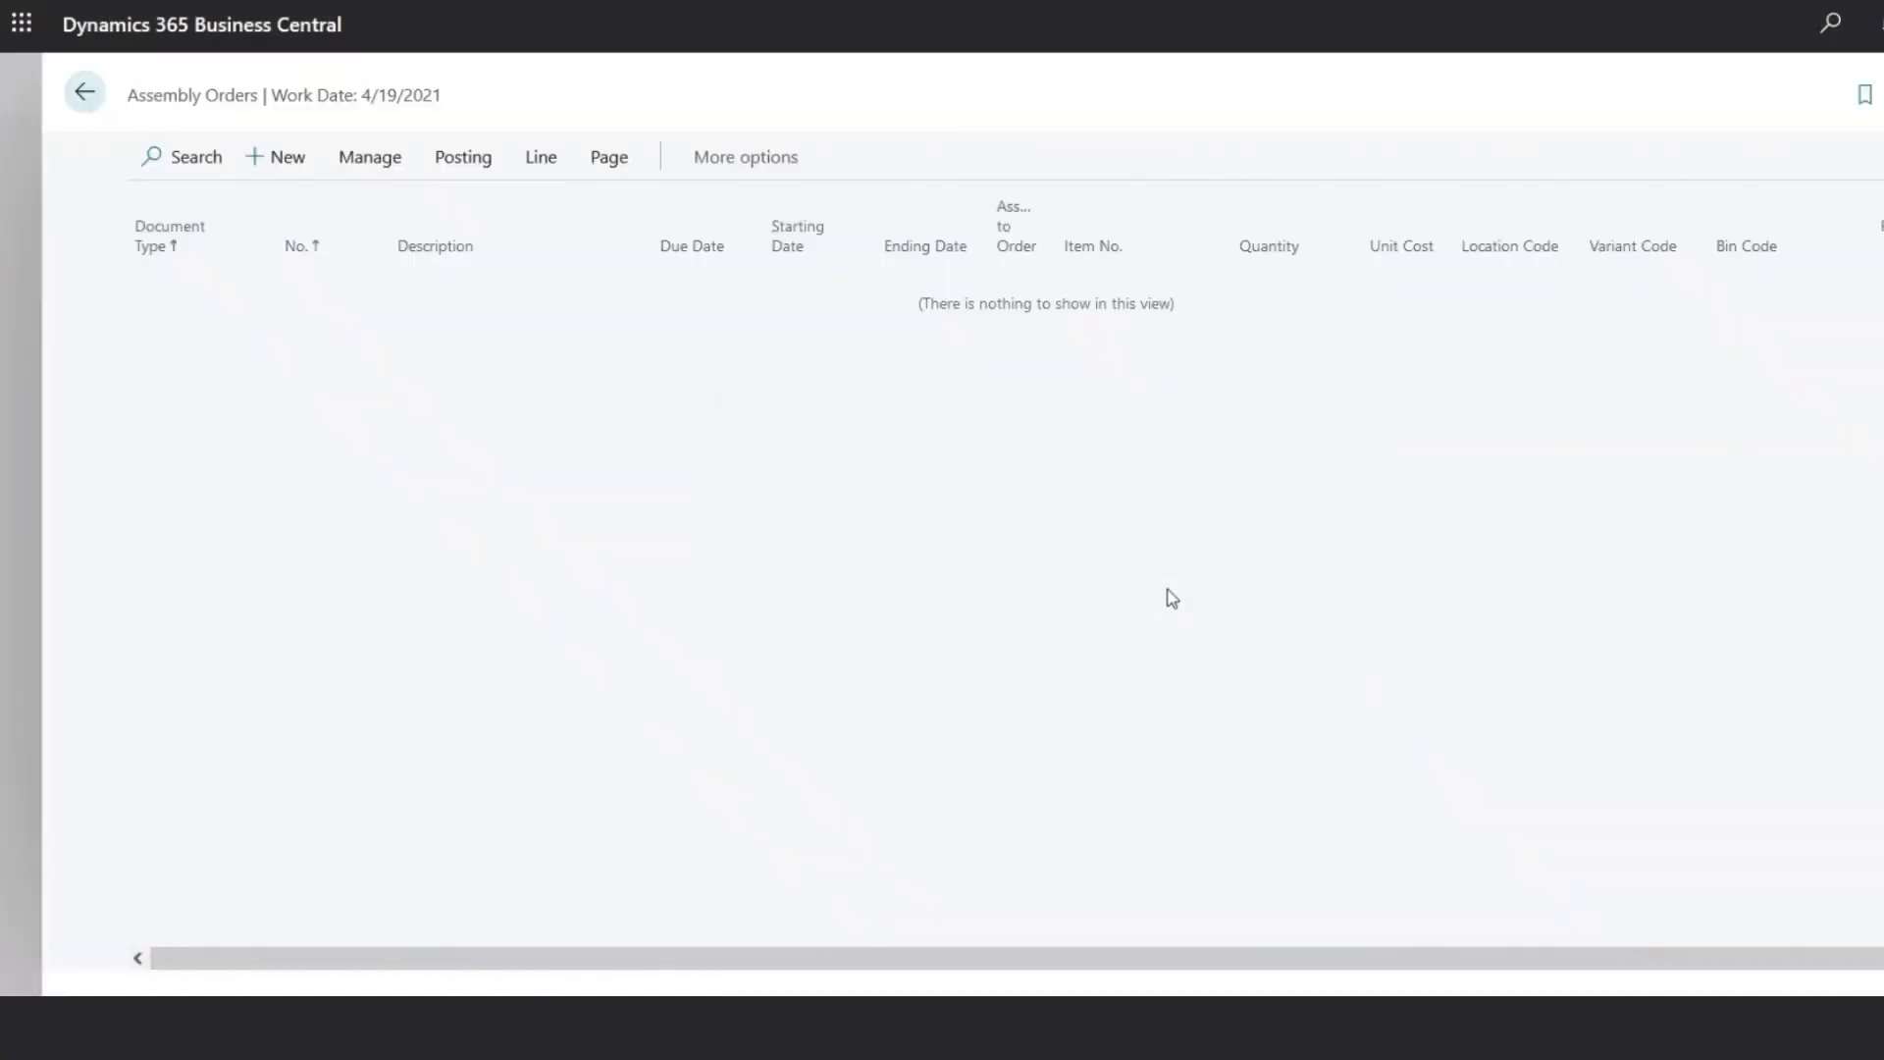
left_click(86, 93)
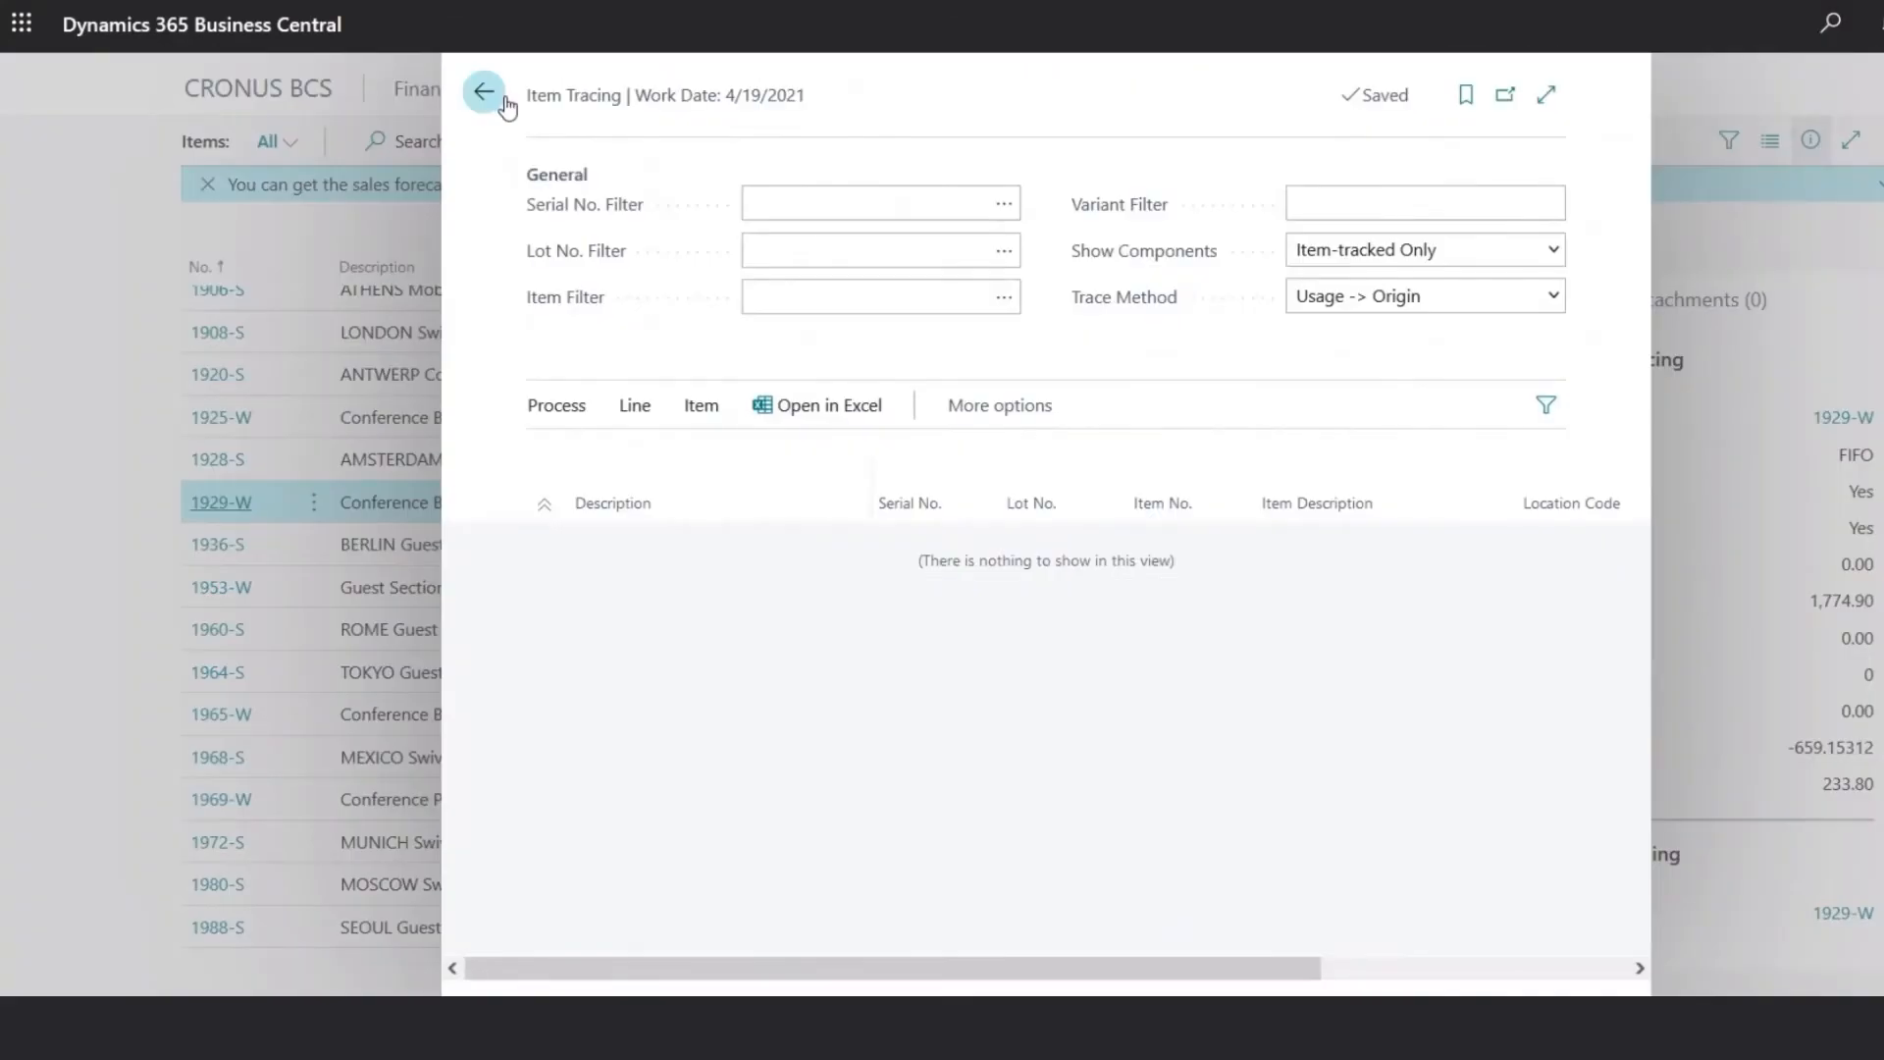
Close the open Item Tracing page, search for "item tracing" to reopen it, and enlarge its window.
left_click(484, 90)
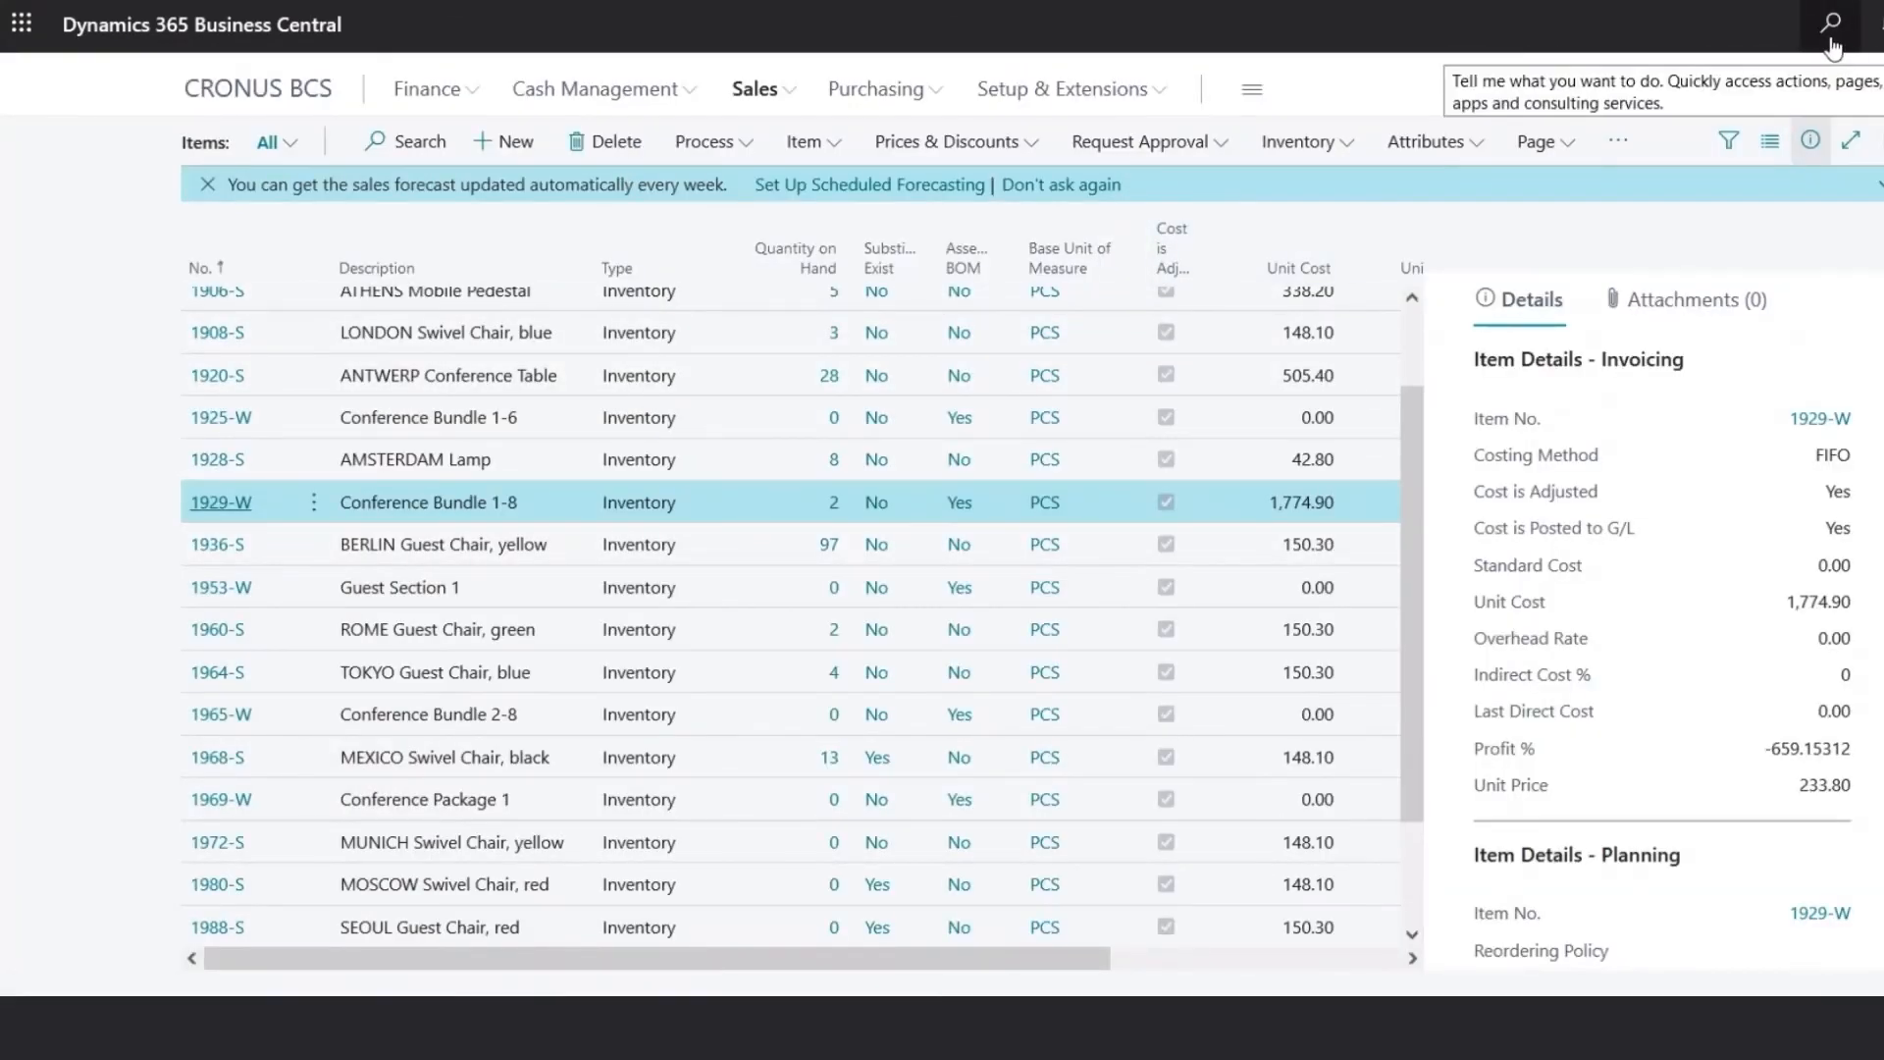
left_click(1831, 44)
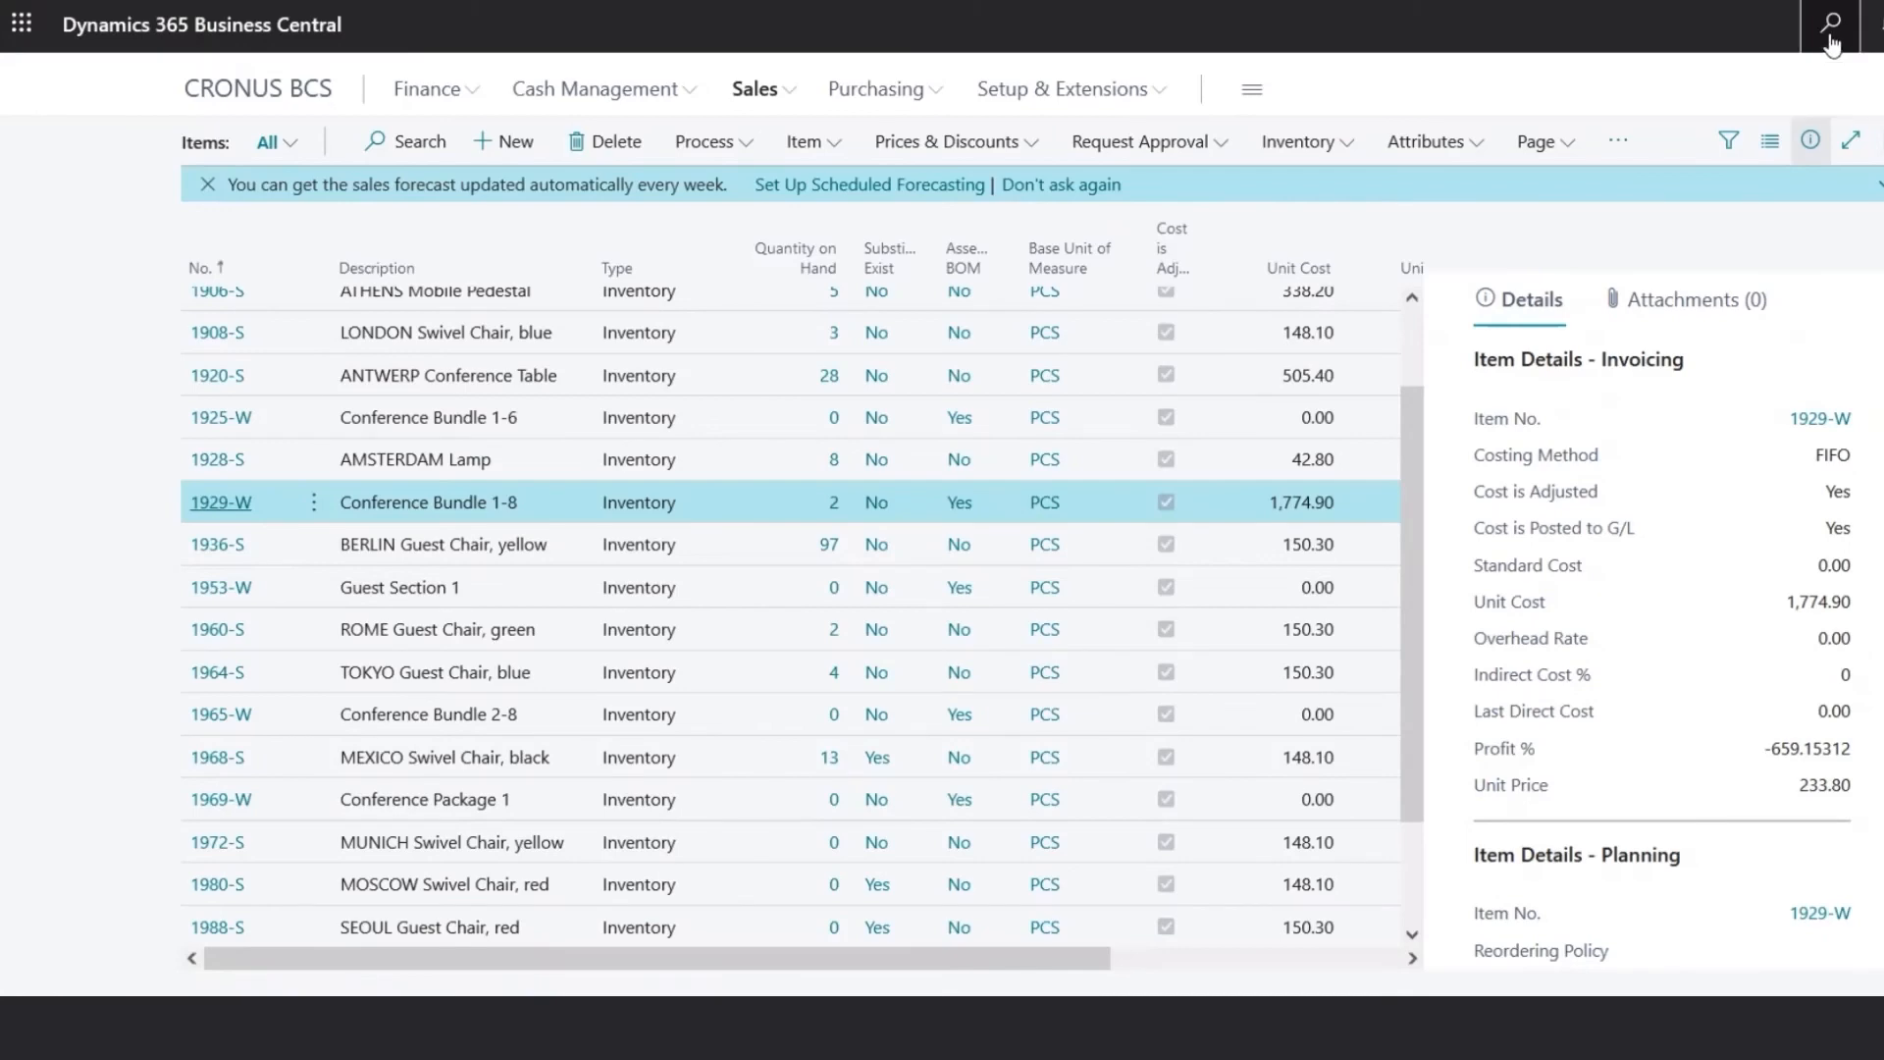
type("ite")
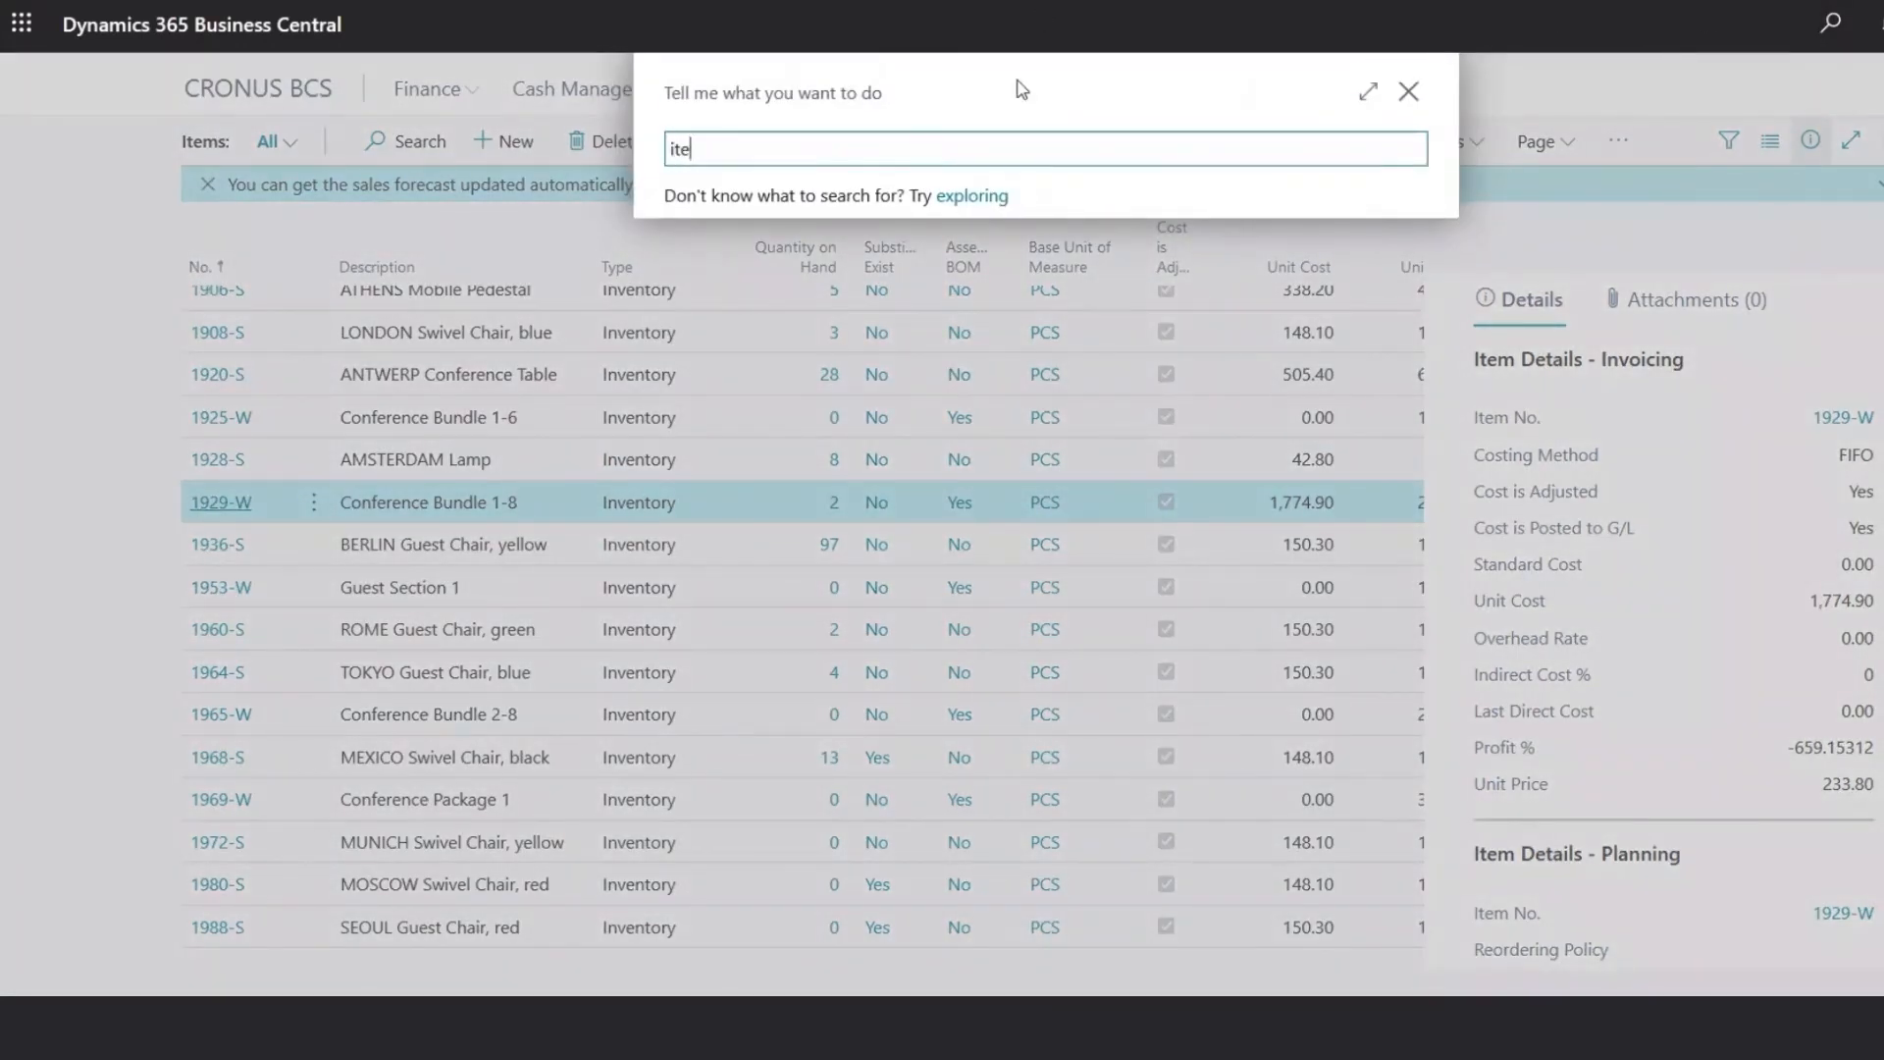
type("m tracing")
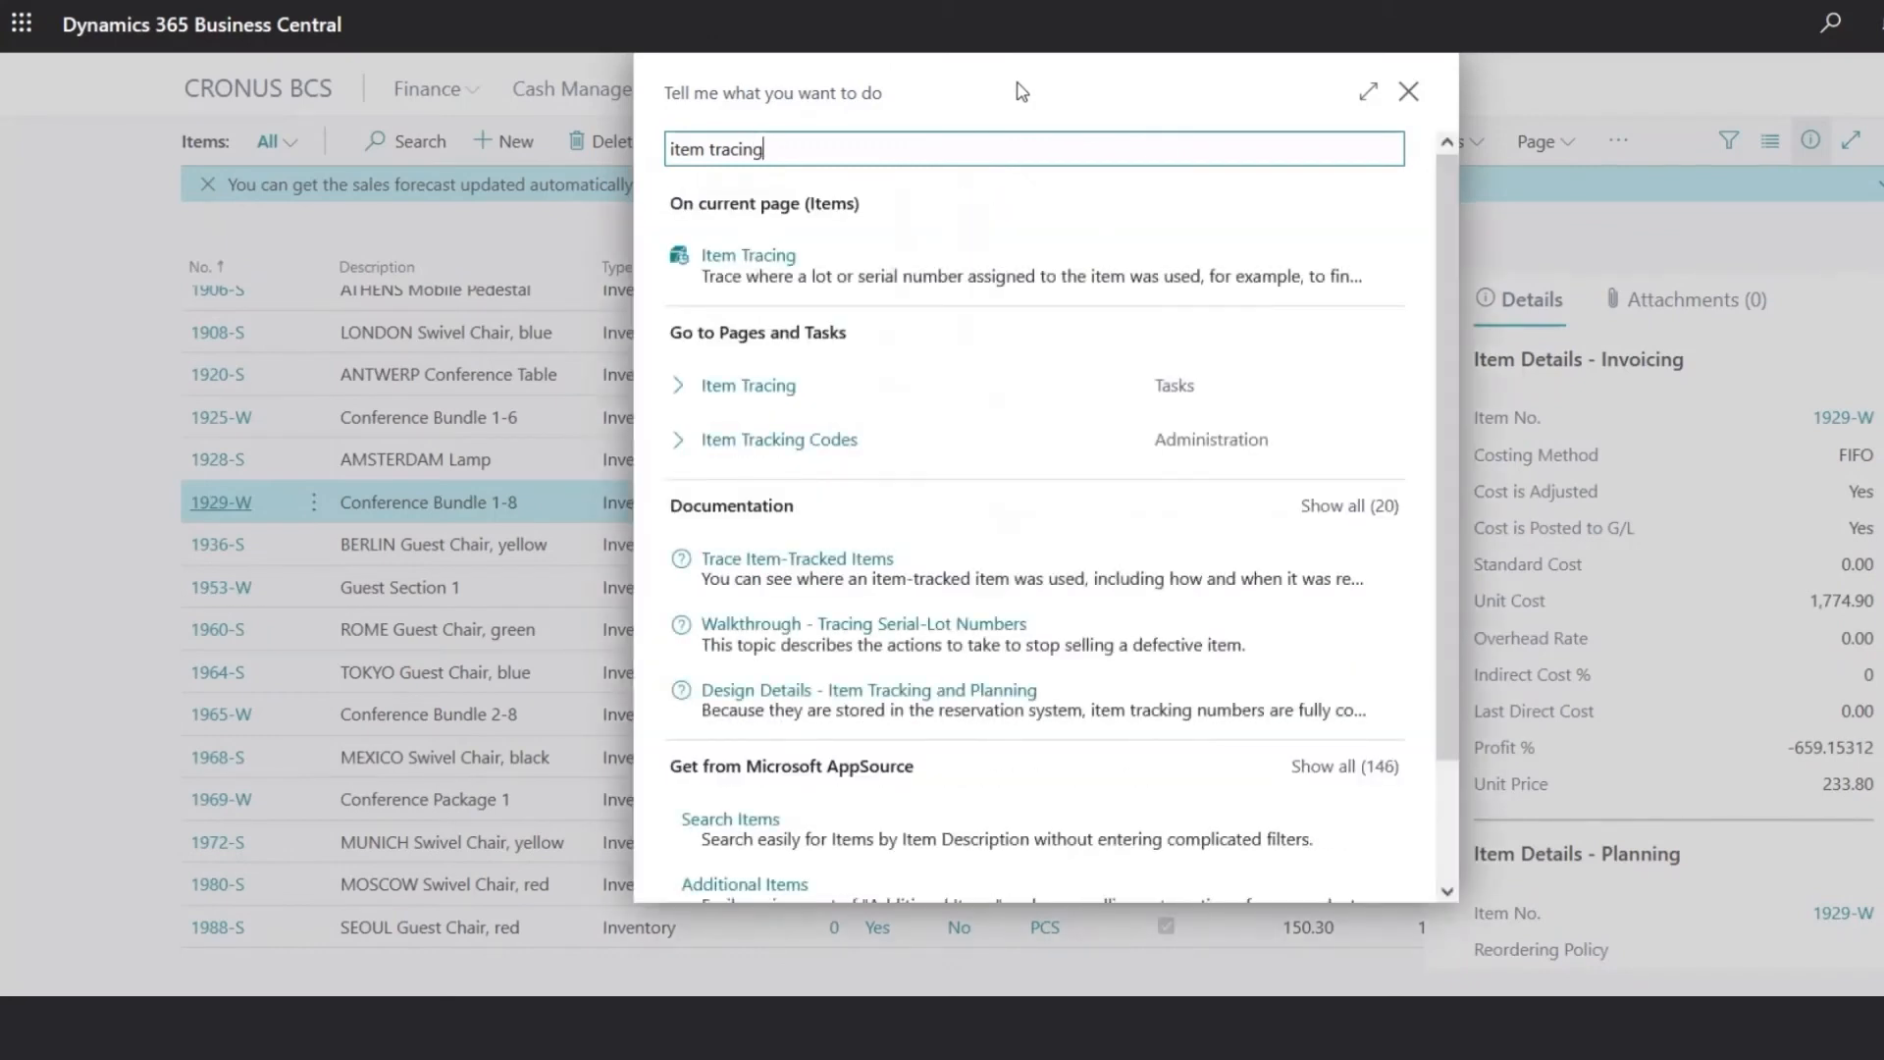
left_click(849, 391)
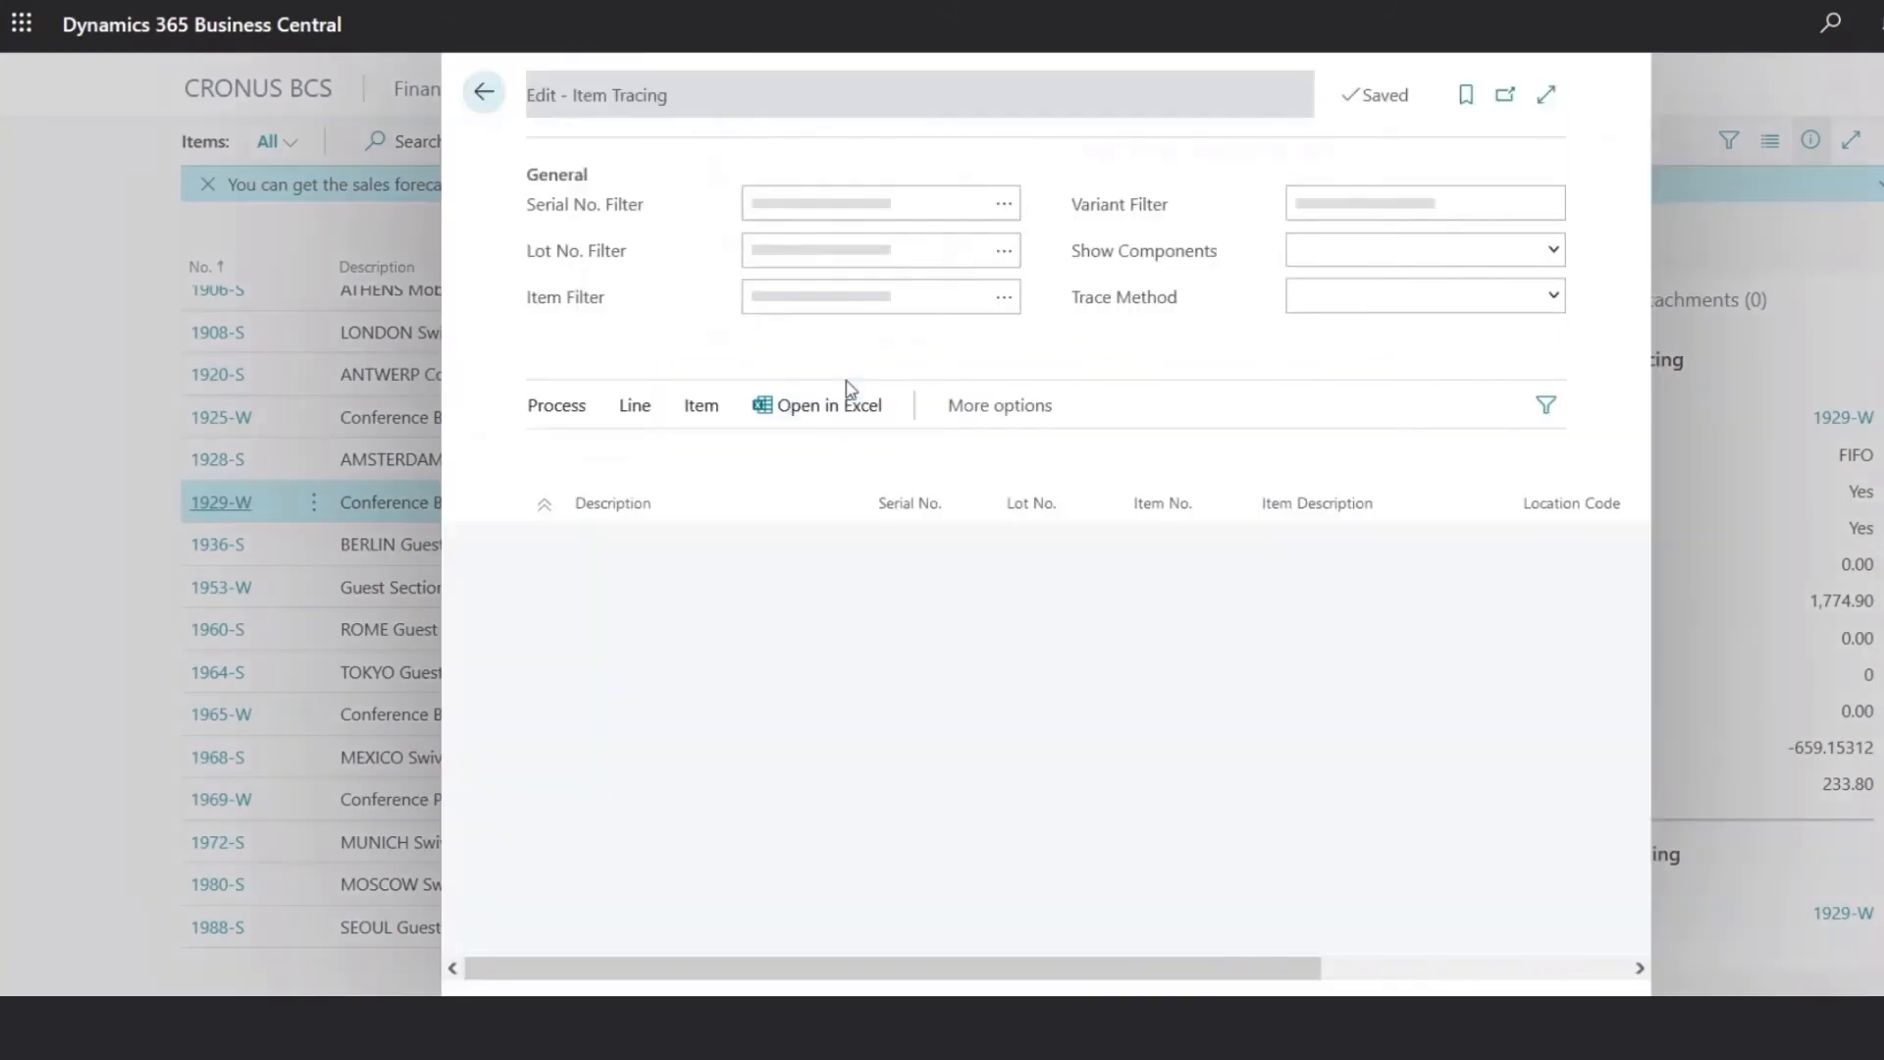
left_click(1547, 93)
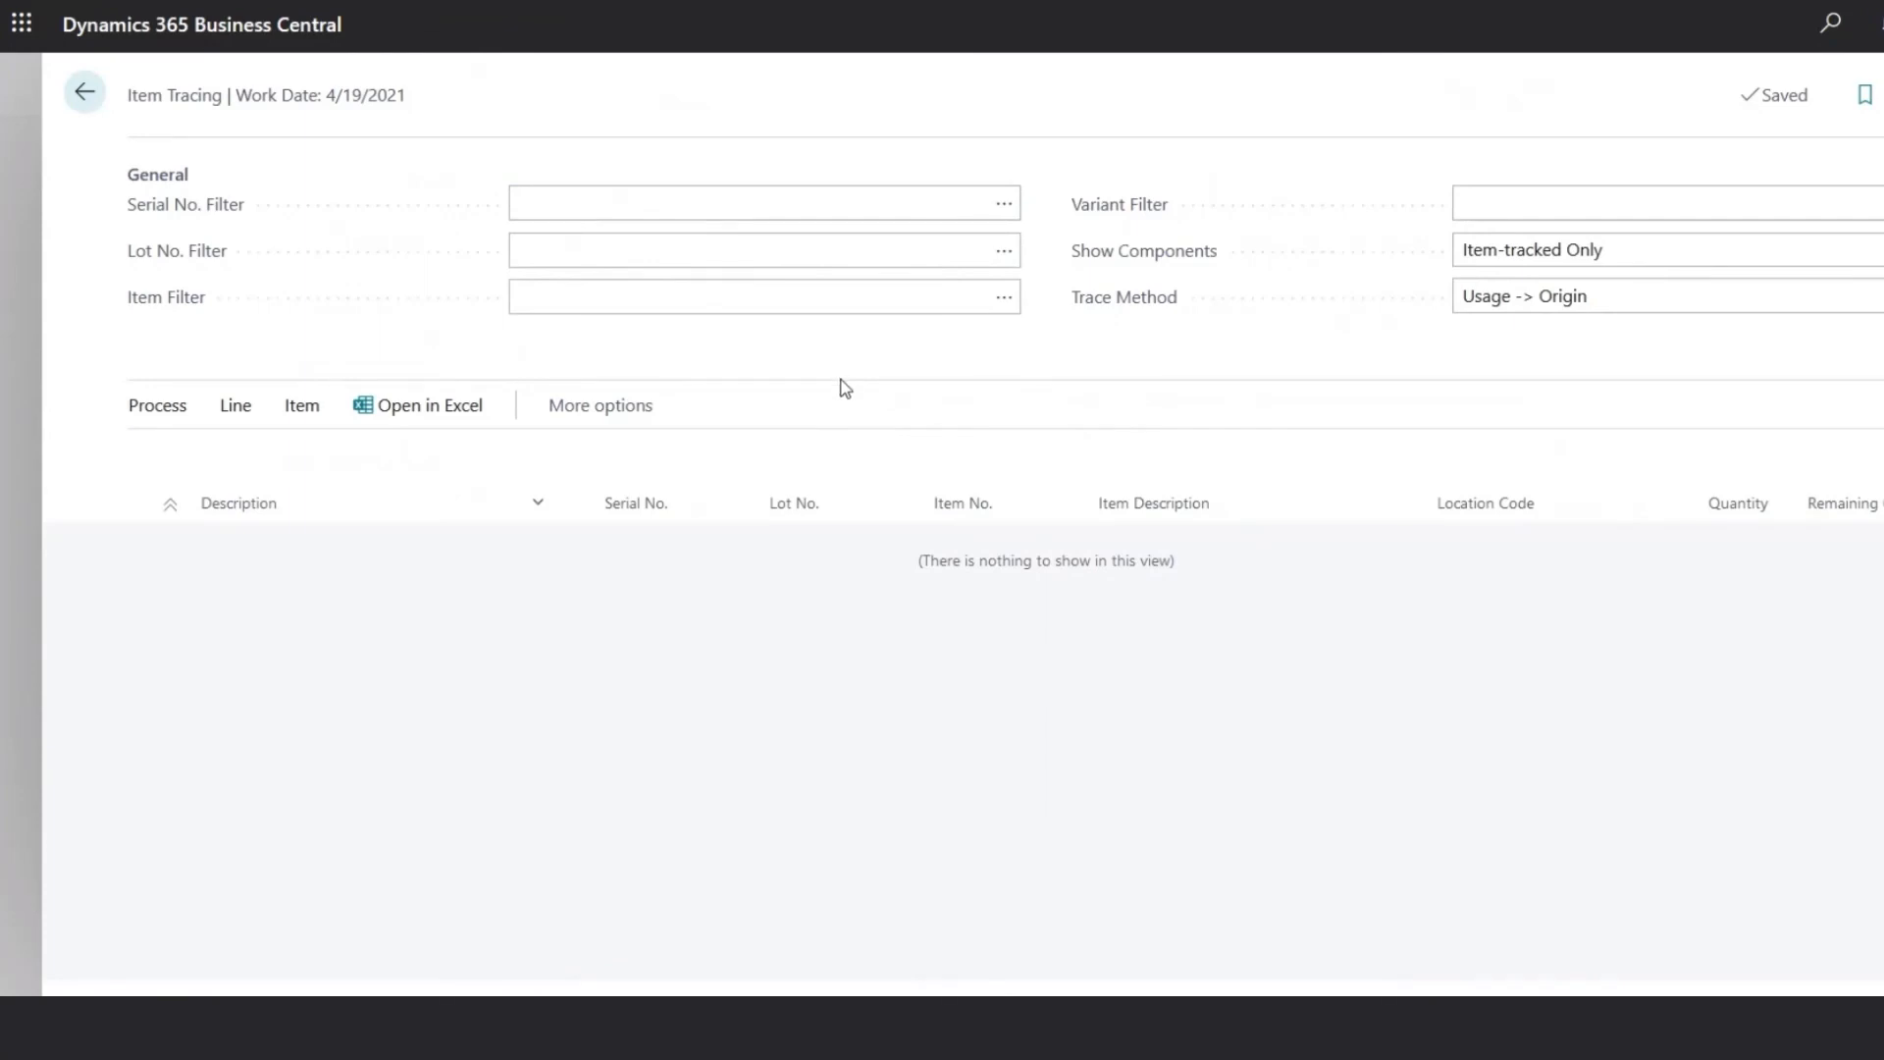
Trace serial number 452CITX5603 of item 65-SMARTTV, using the Usage -> Origin method and item-tracked components only.
left_click(605, 722)
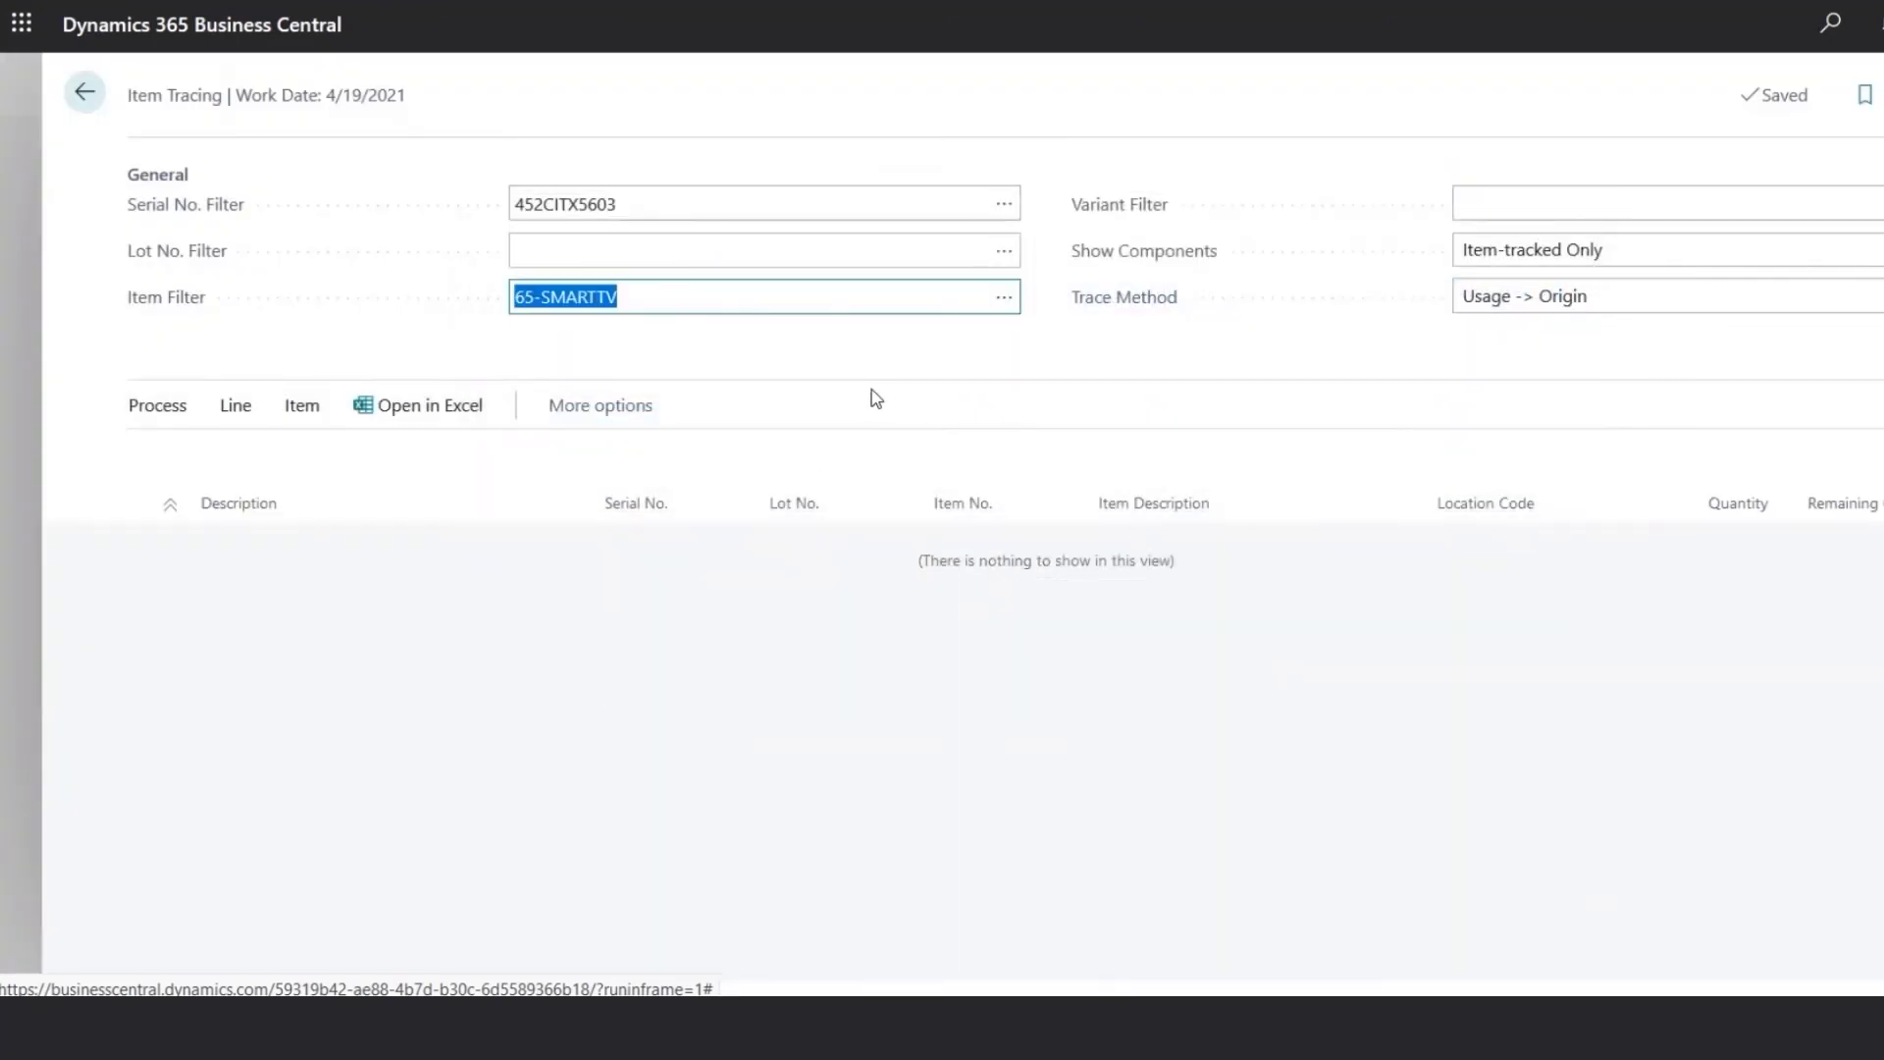
left_click(155, 406)
left_click(169, 469)
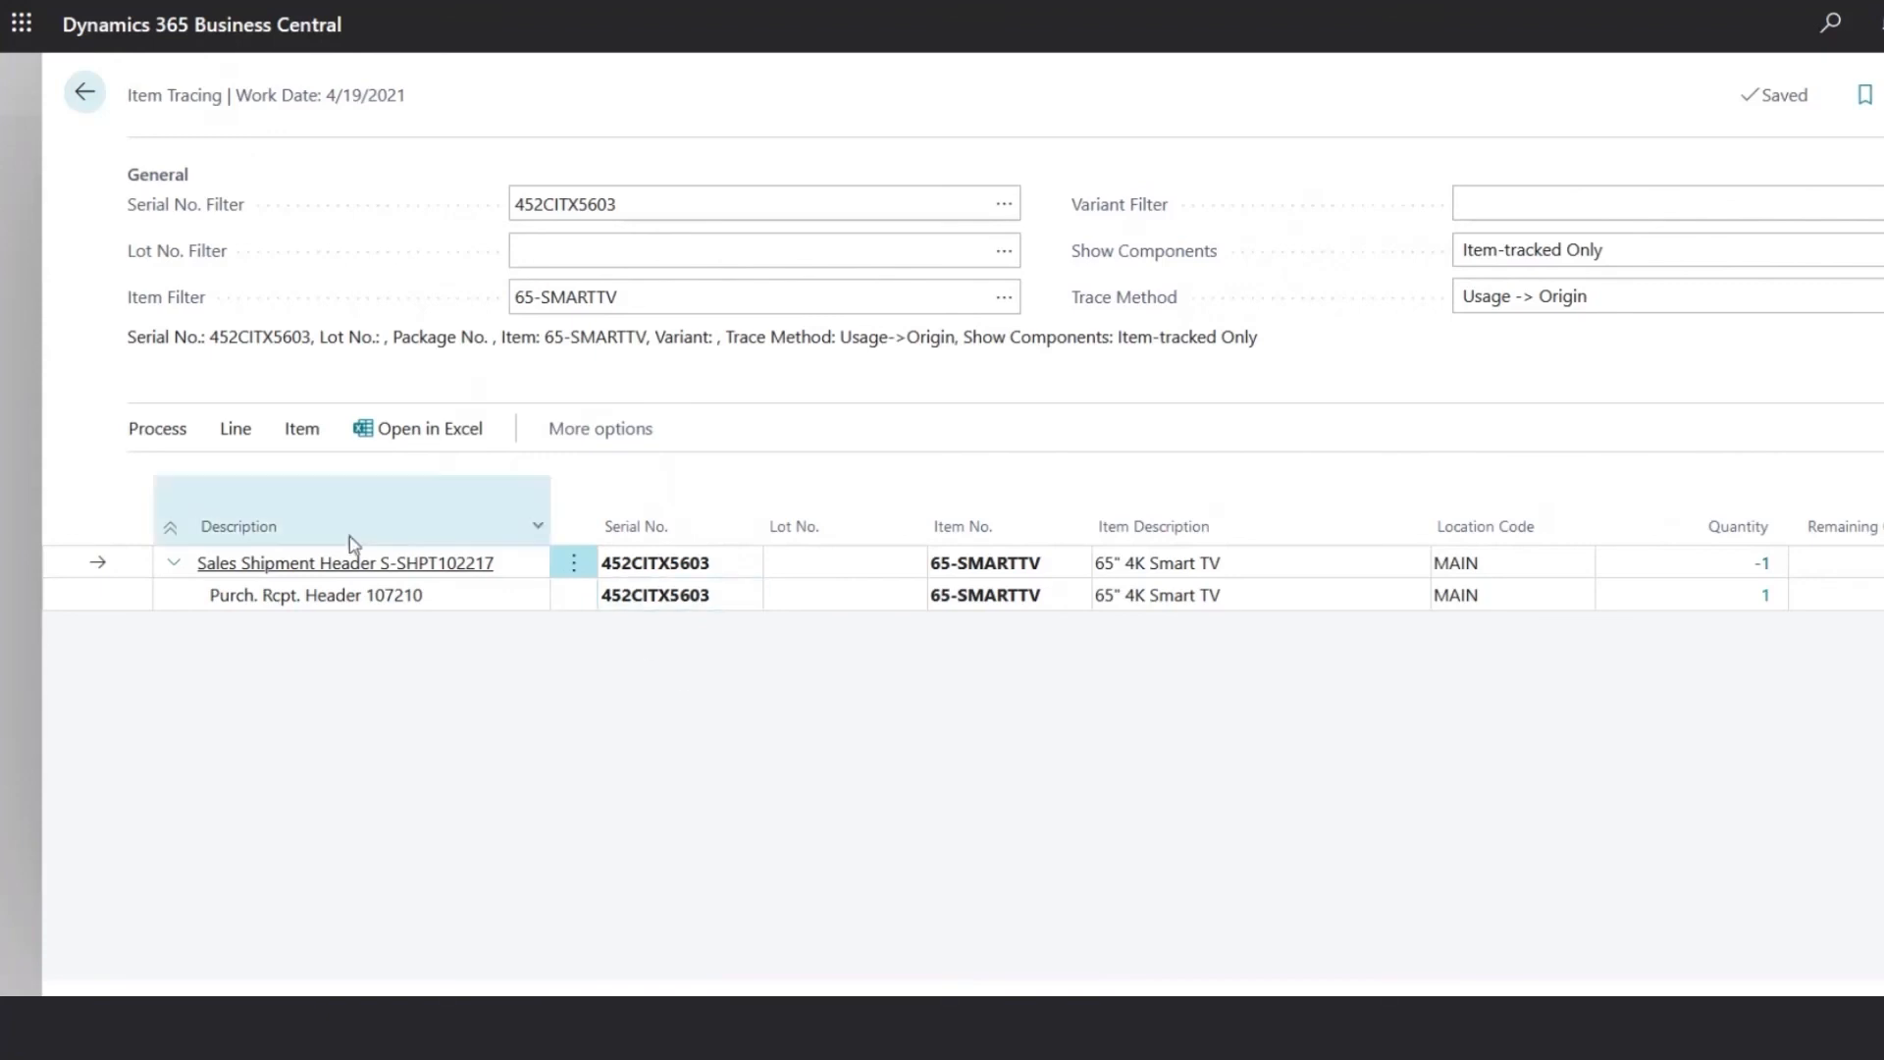
Show the posted sales shipment document behind the first traced line in an enlarged window.
left_click(240, 439)
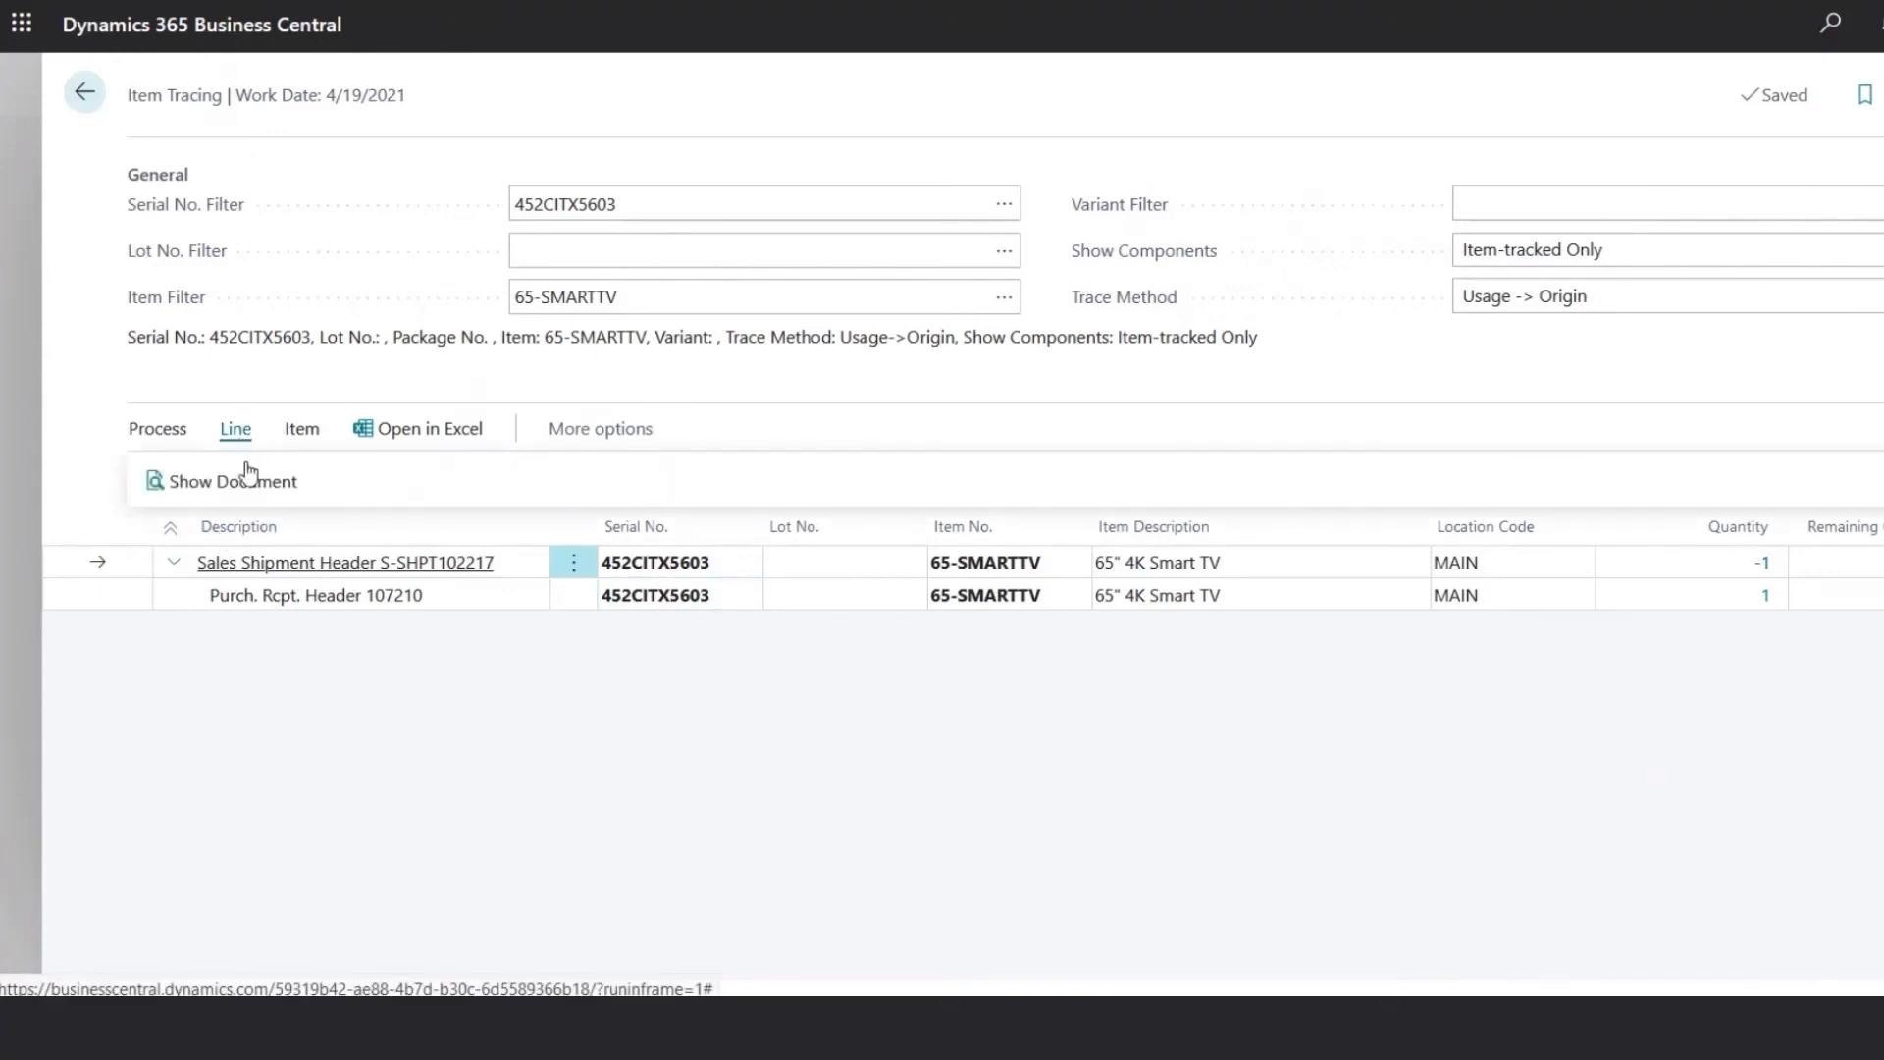
left_click(254, 504)
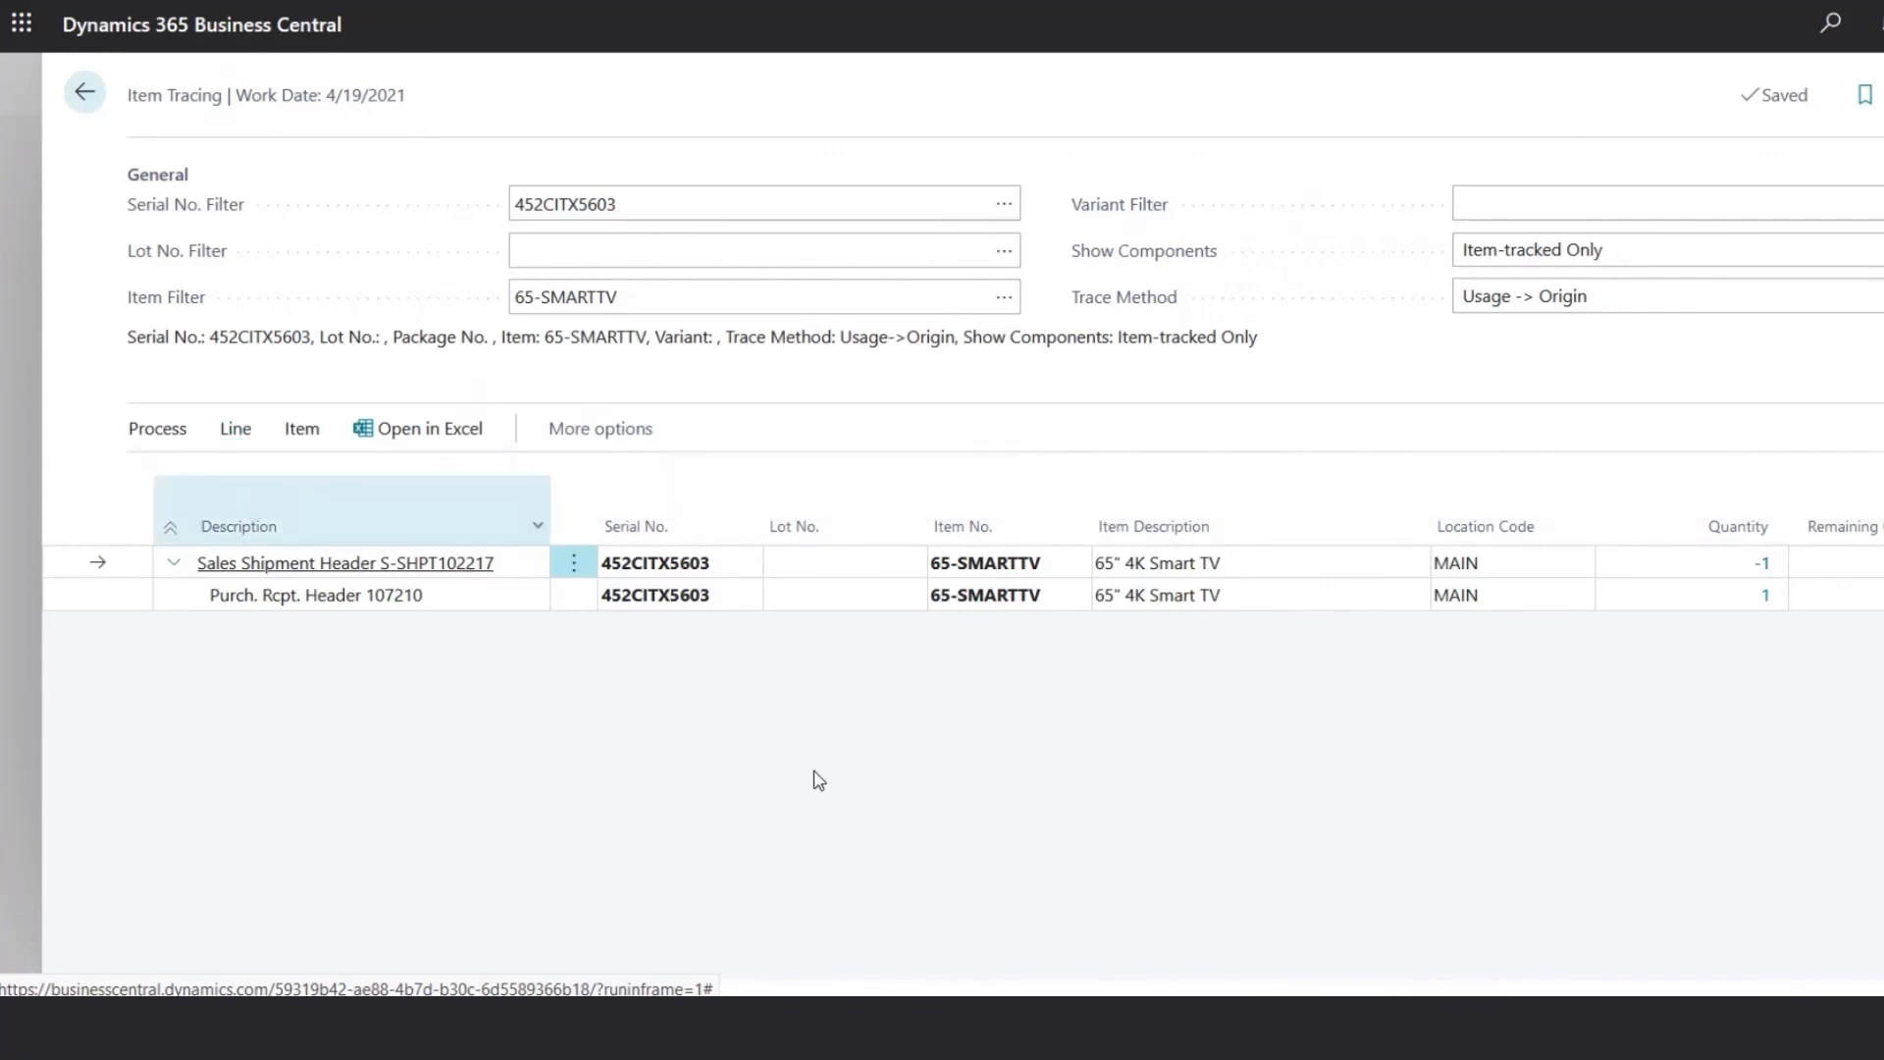
left_click(1505, 144)
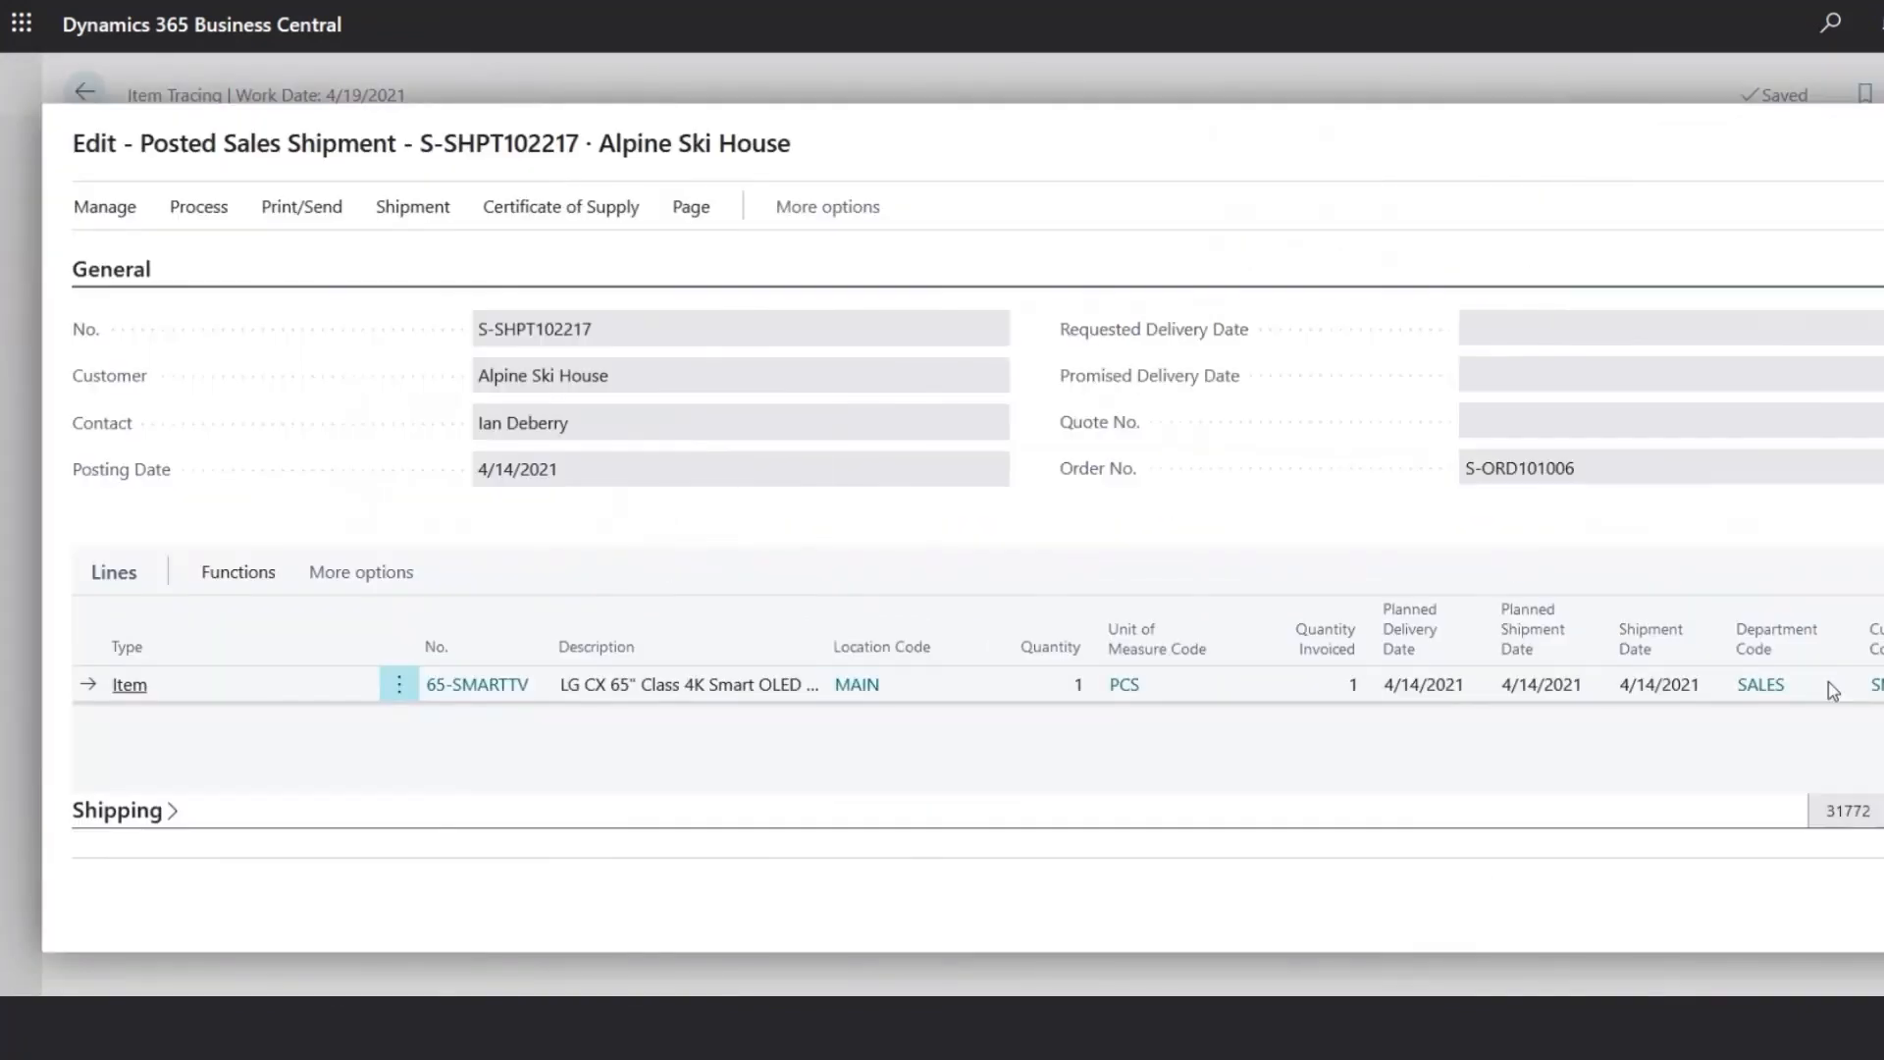